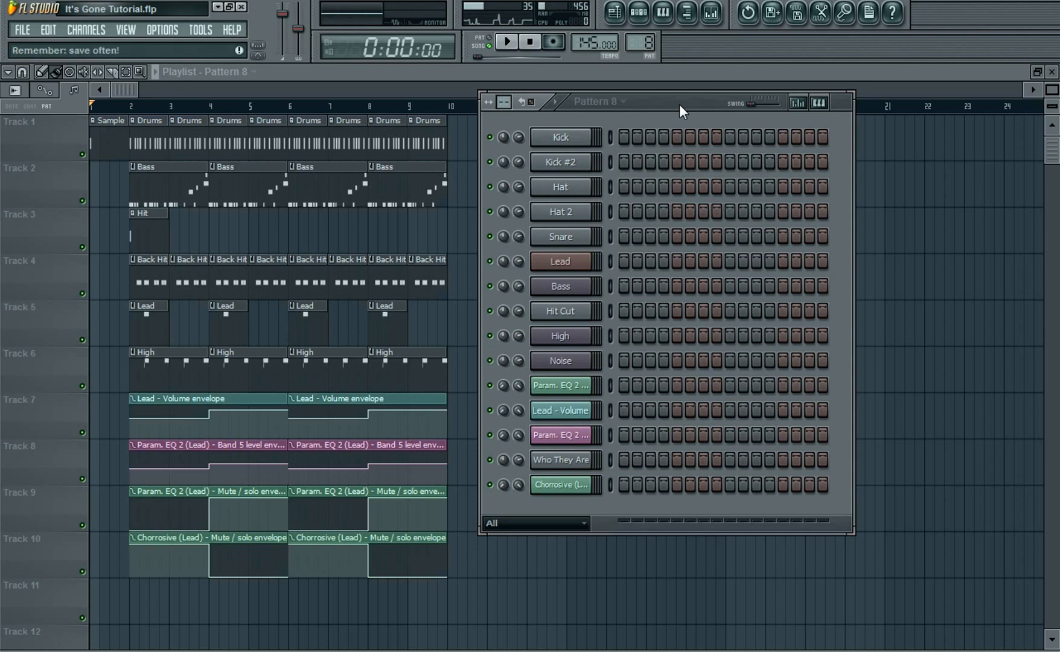
Play the song and stop playback
left_click(517, 50)
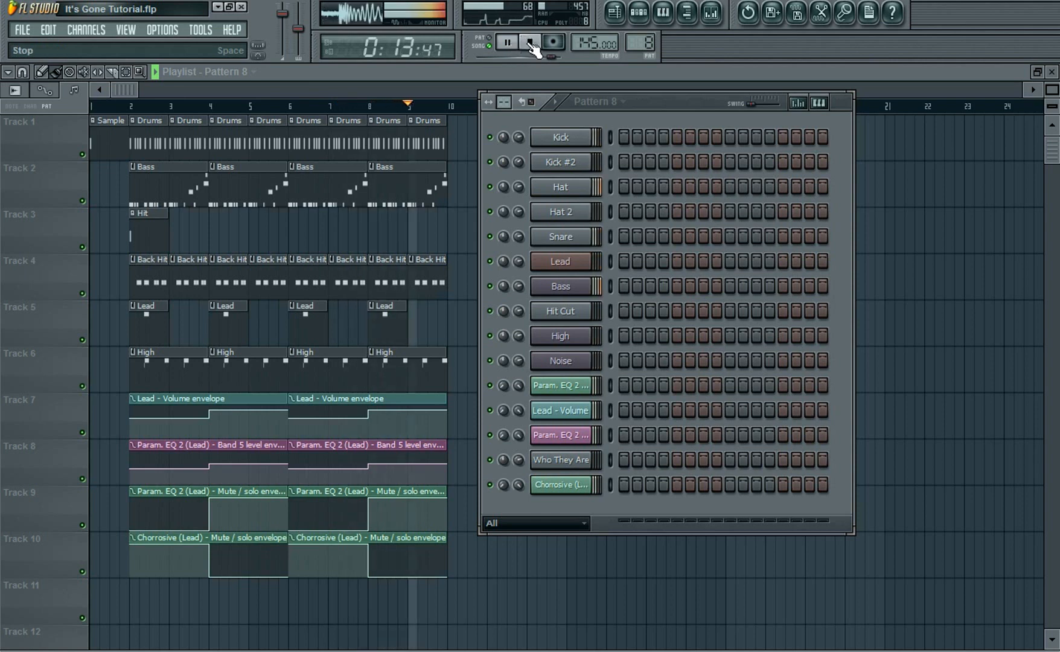
left_click(532, 44)
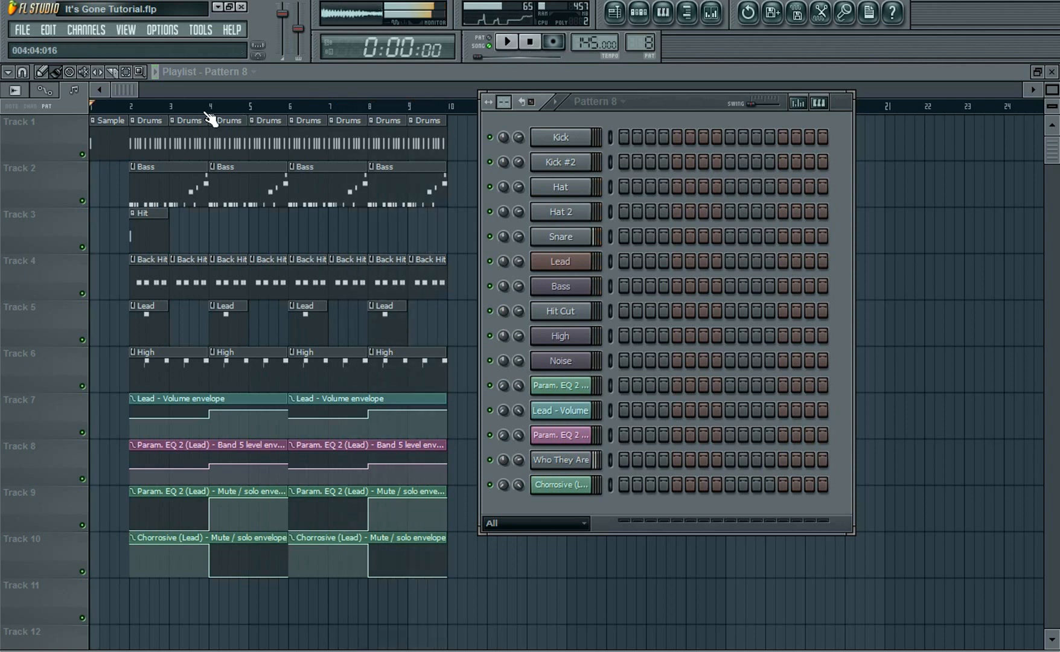
Open the existing Lead channel's Massive plugin to examine its settings, preview a note, and close it
left_click(149, 106)
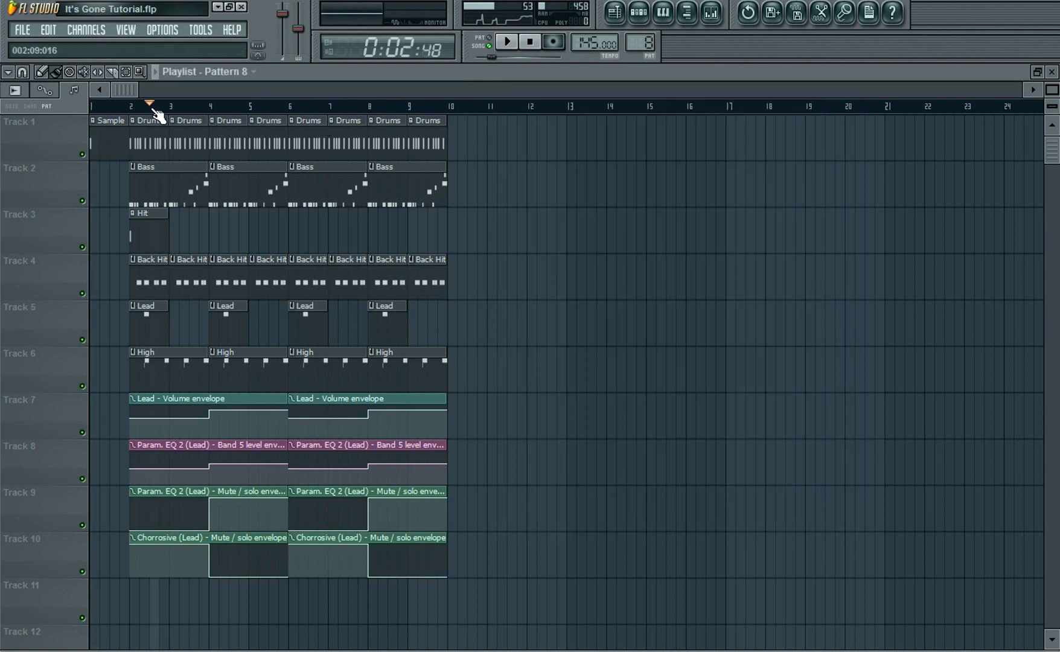
left_click(683, 13)
left_click(576, 260)
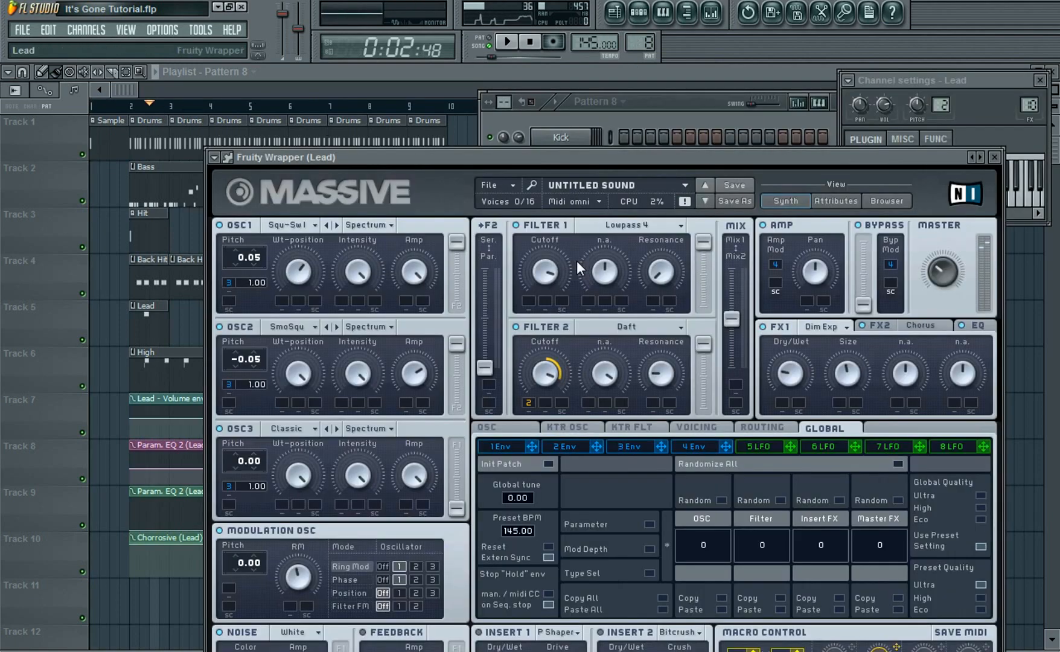
left_click_drag(838, 153, 683, 57)
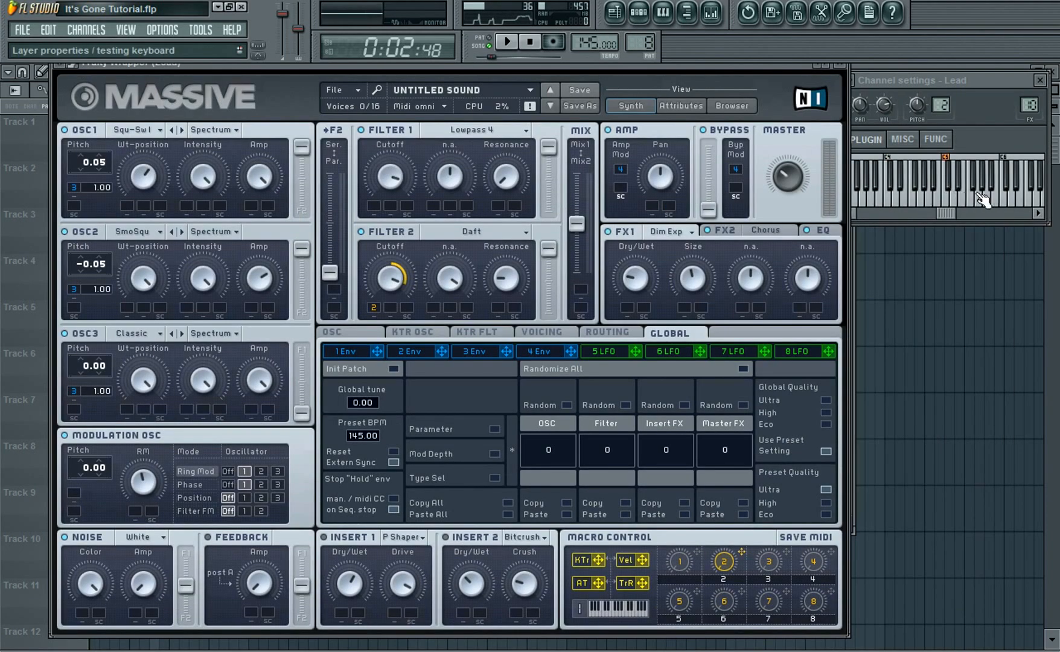
left_click(995, 205)
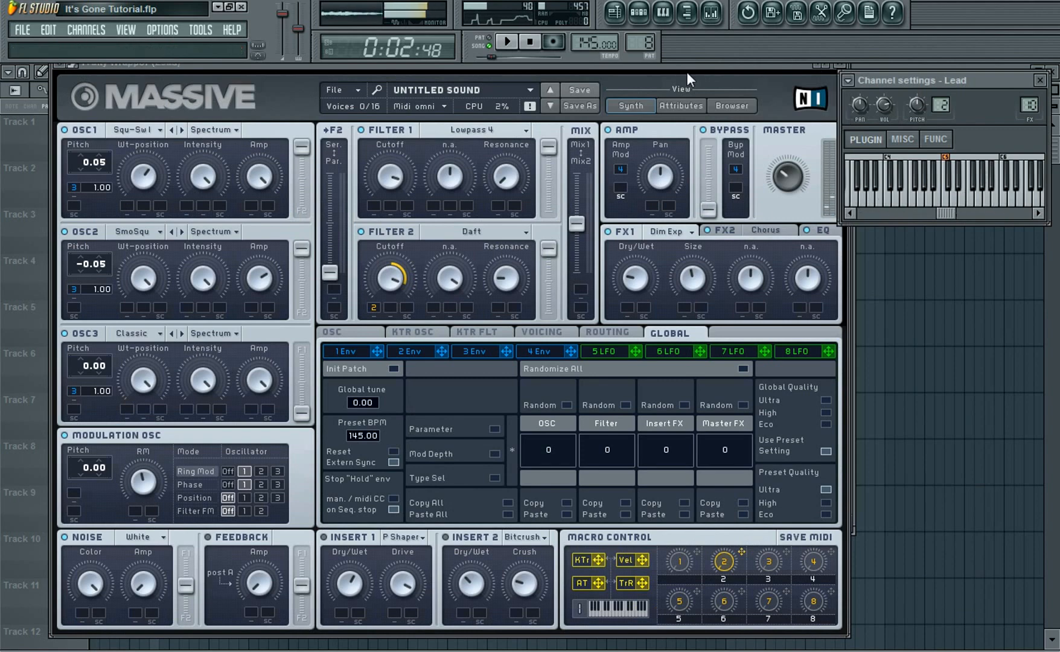
left_click(838, 65)
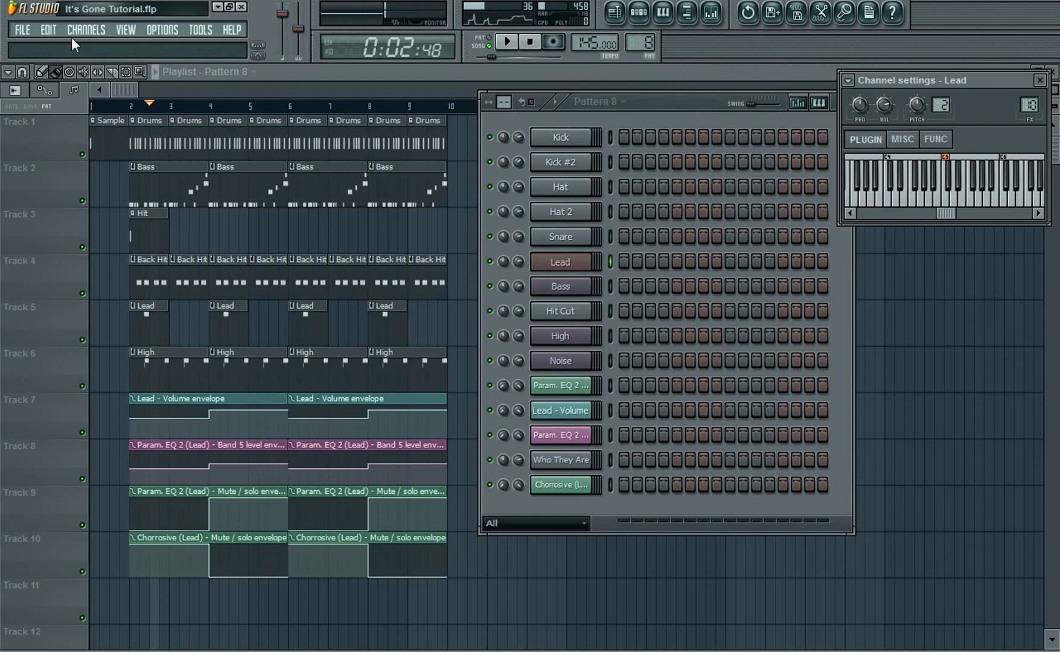
Add a new Massive channel to the channel rack and close its plugin and settings windows
left_click(90, 29)
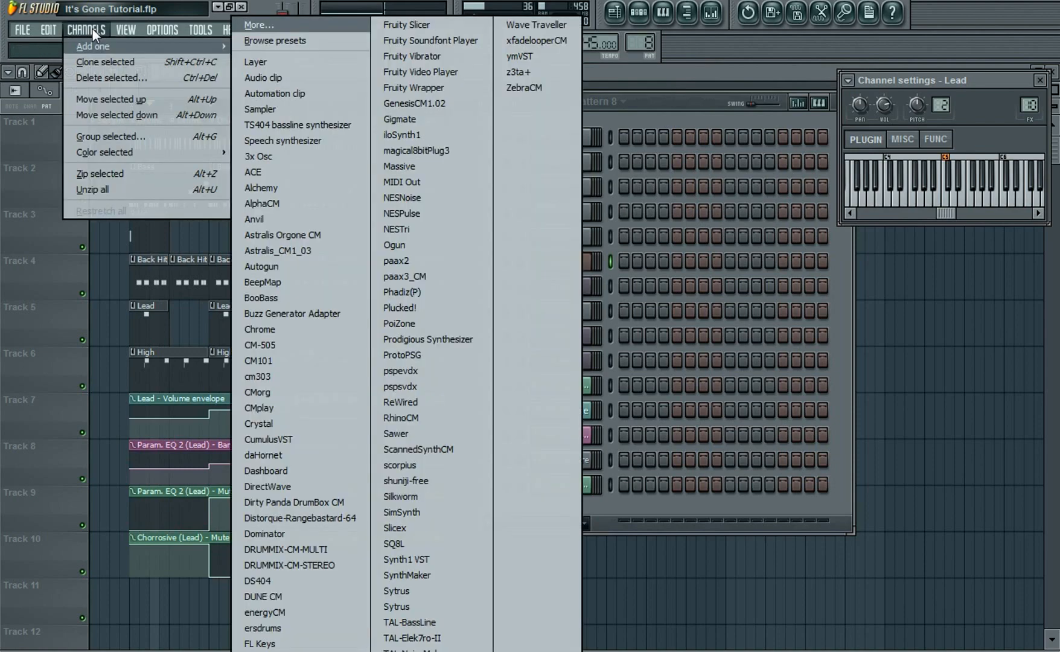
left_click(398, 166)
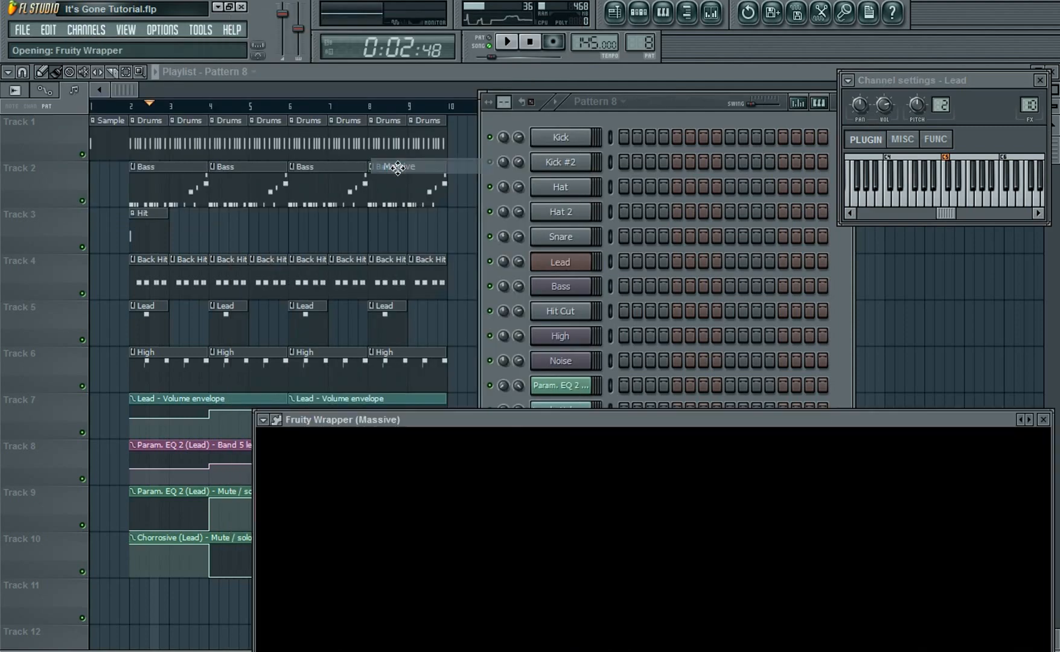
left_click(546, 448)
left_click(547, 457)
left_click_drag(552, 419, 380, 51)
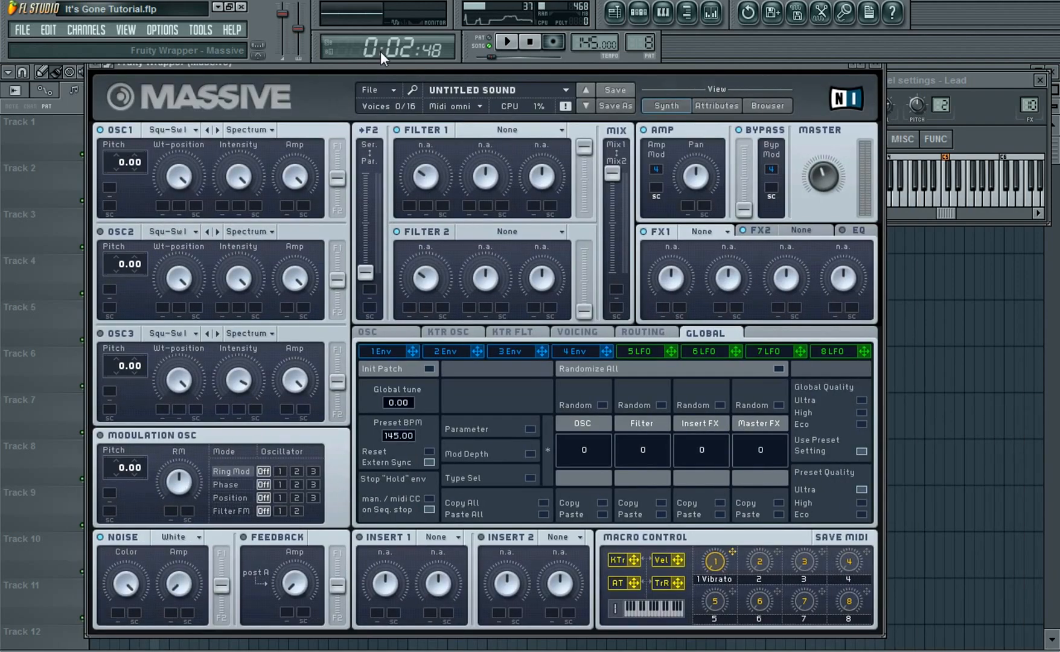
left_click(877, 64)
left_click(1039, 76)
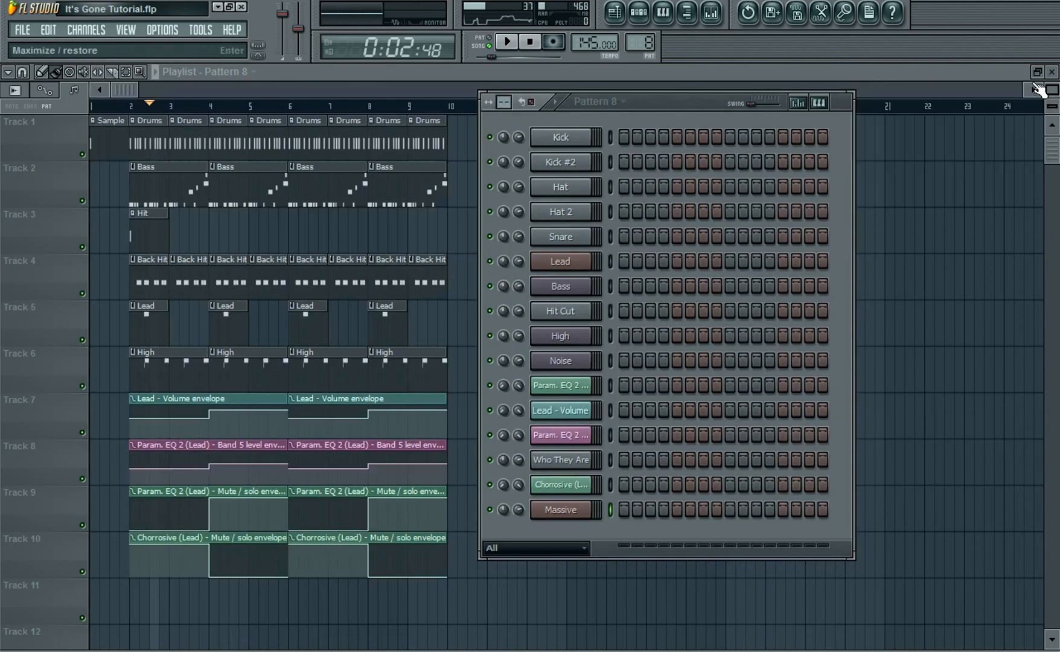
Place a single A5 note at the start of the Massive channel's piano roll
right_click(587, 509)
left_click(621, 512)
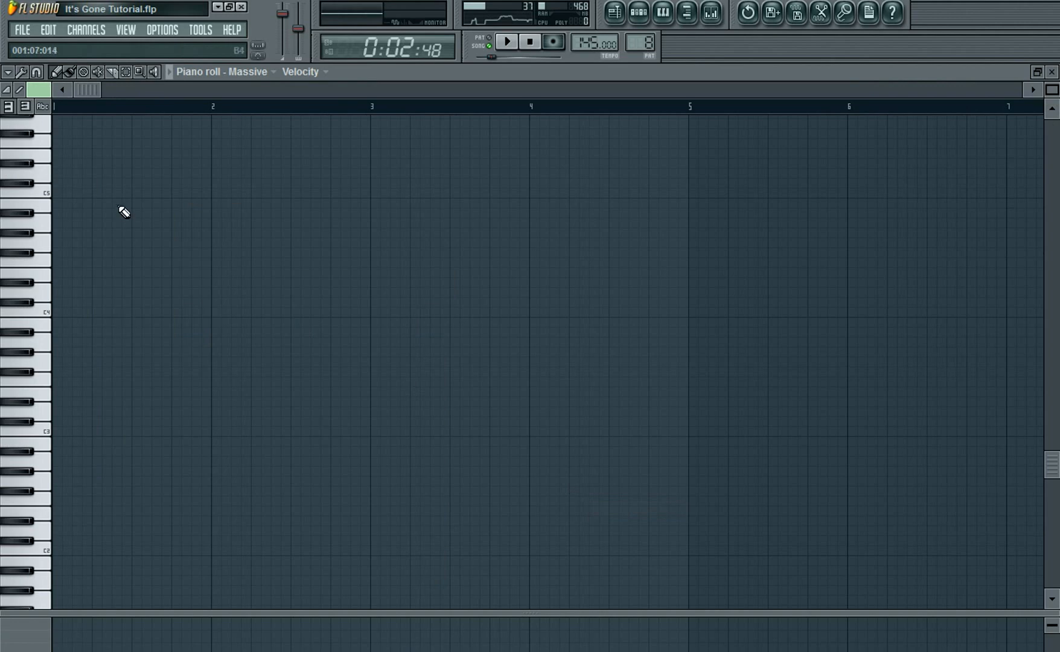
scroll(128, 326, "up", 5)
scroll(132, 330, "up", 2)
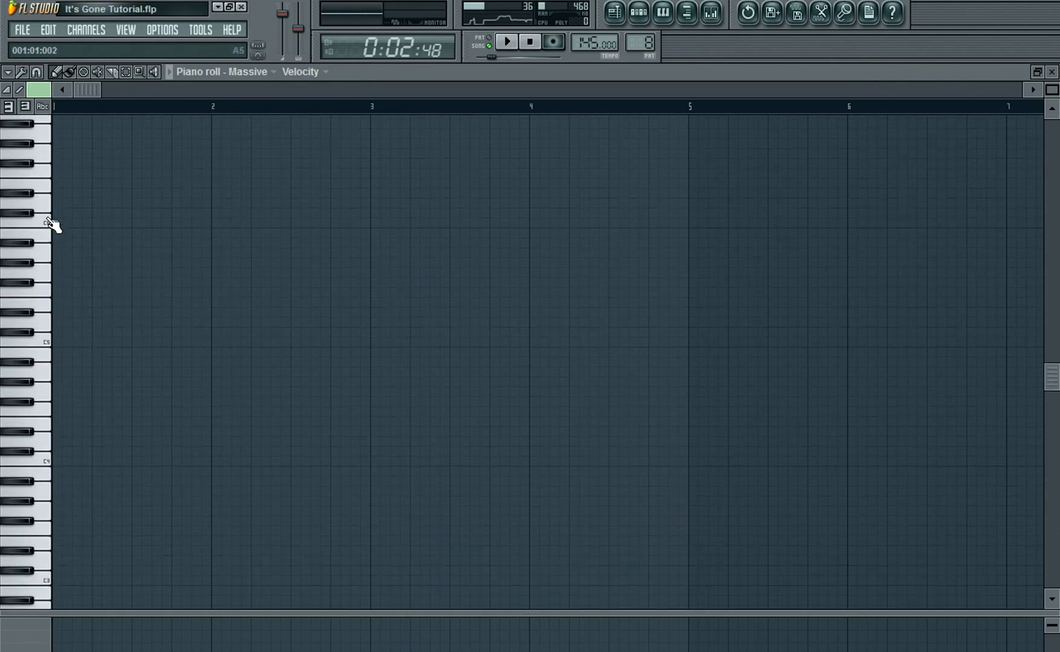
left_click(38, 255)
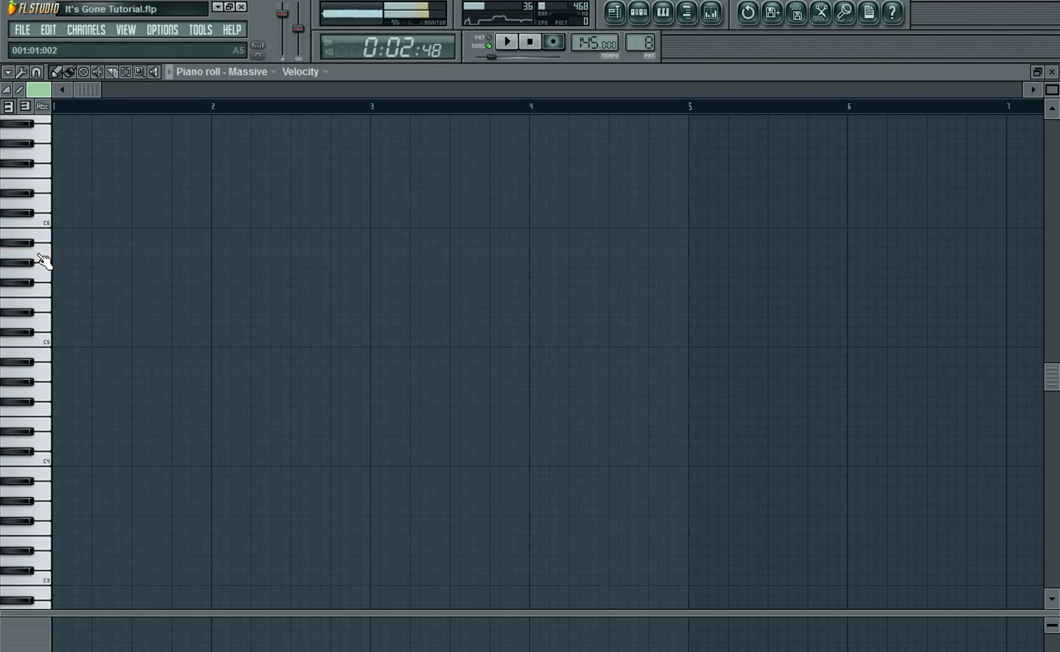
left_click(114, 253)
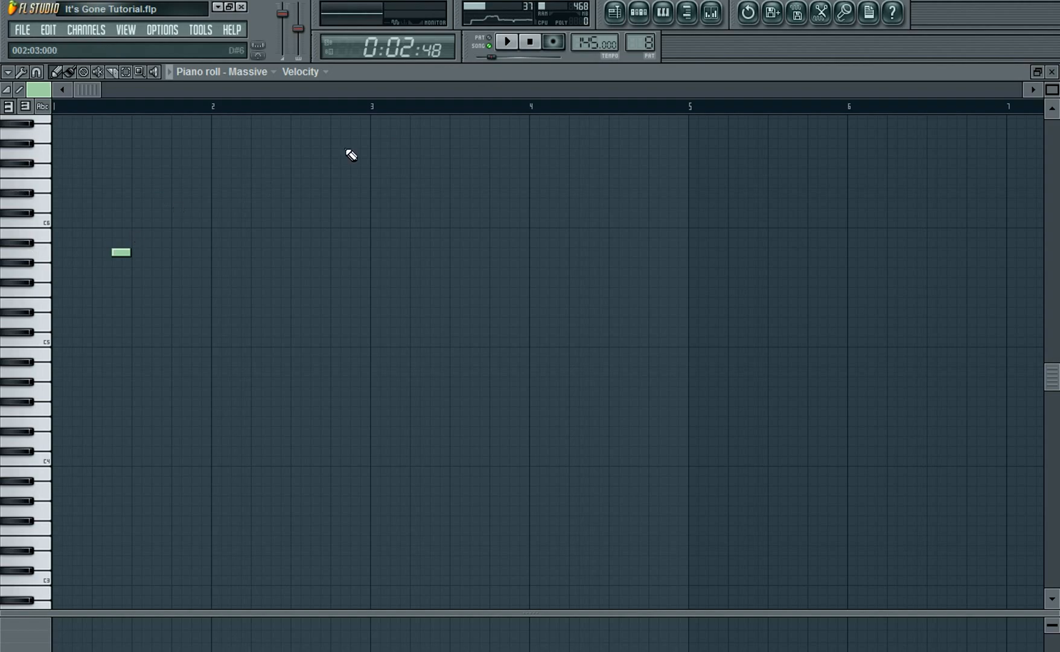
left_click(1053, 72)
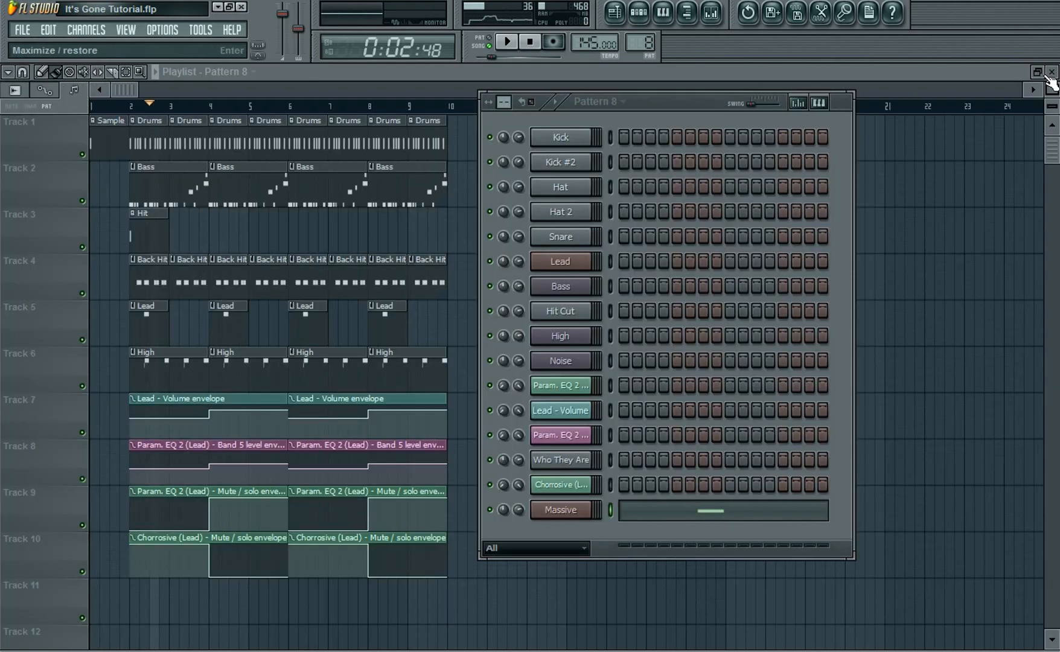
Rename the Massive channel to It's Gone lead
right_click(564, 510)
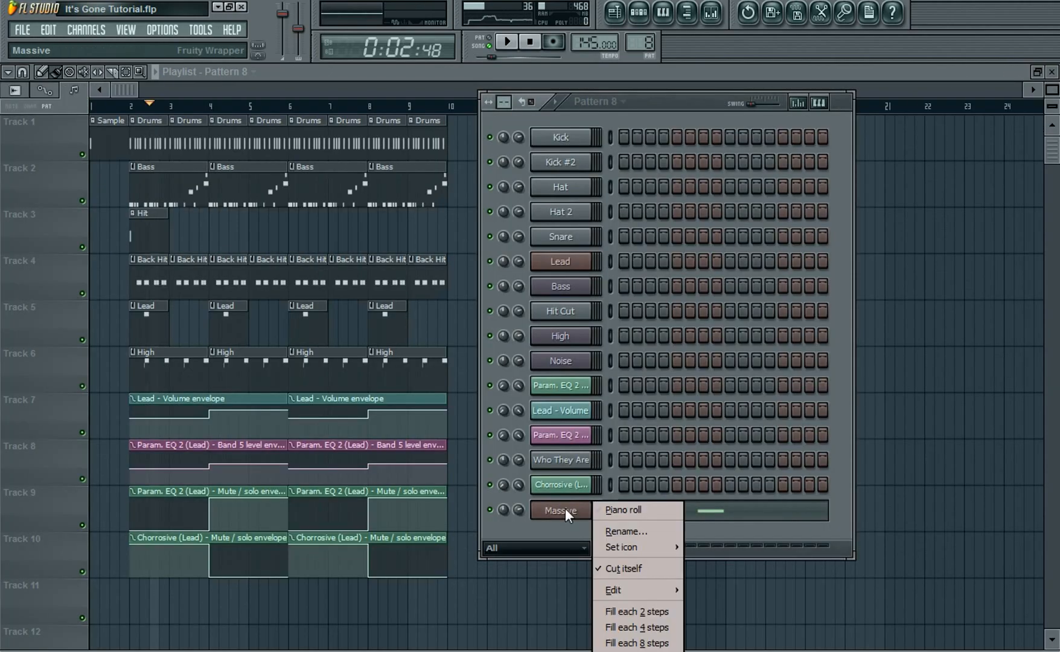
left_click(616, 528)
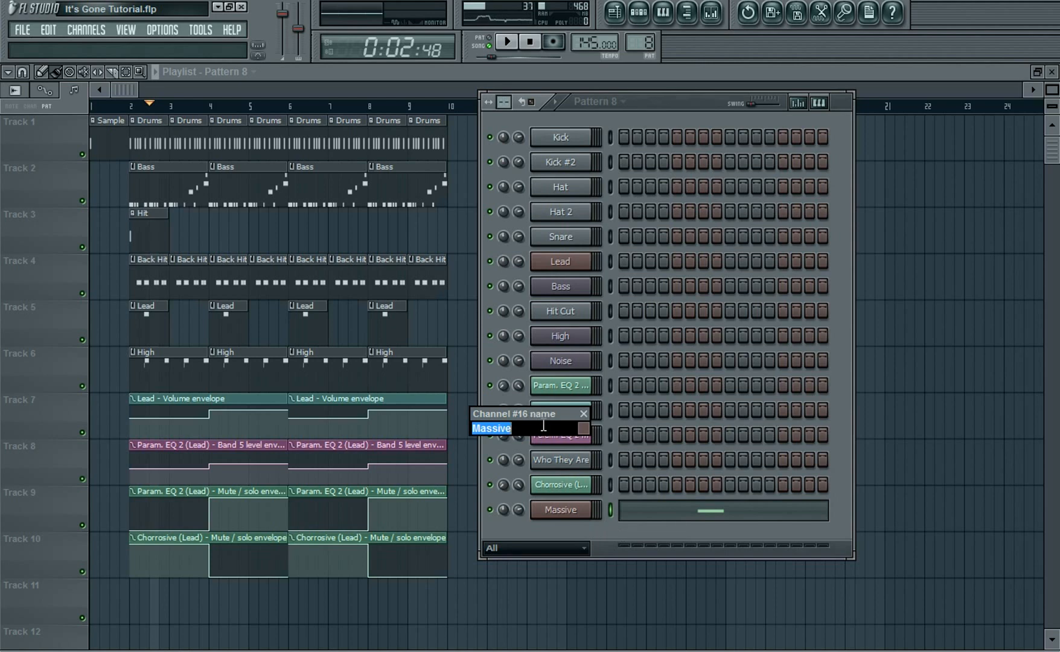
key("BackSpace")
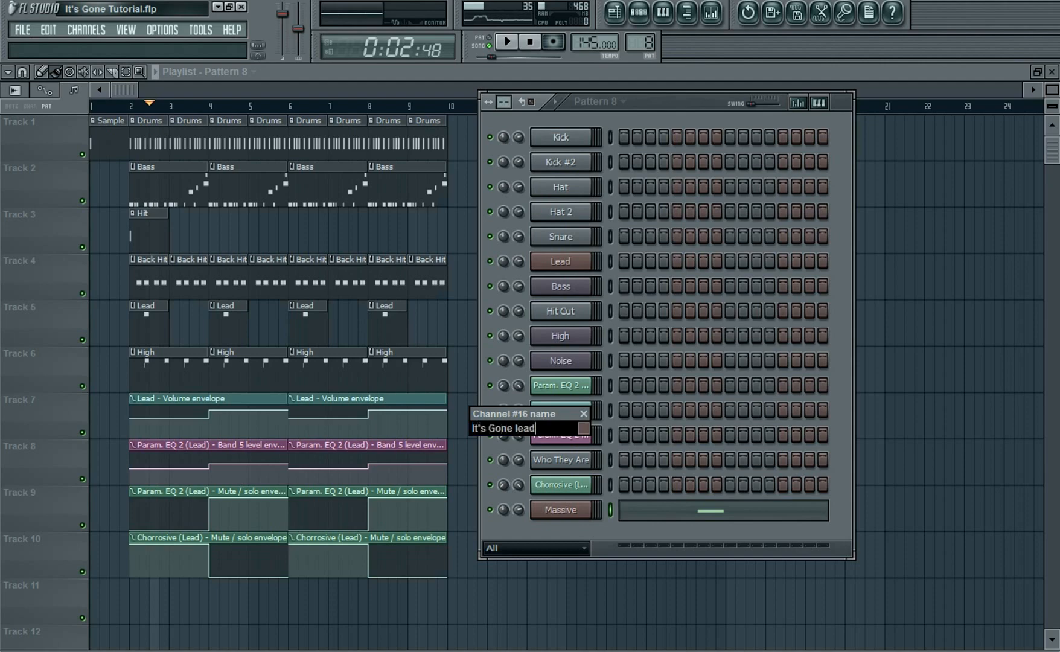
key("Return")
Assign the It's Gone lead channel to a free mixer track
left_click(588, 508)
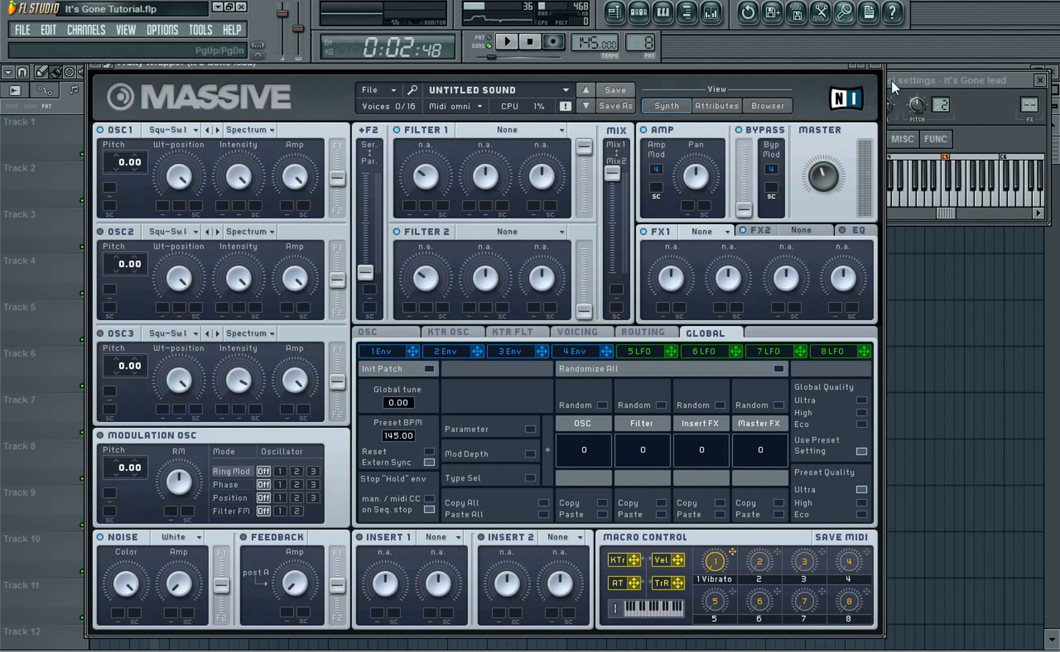
left_click(877, 64)
left_click_drag(893, 82, 894, 80)
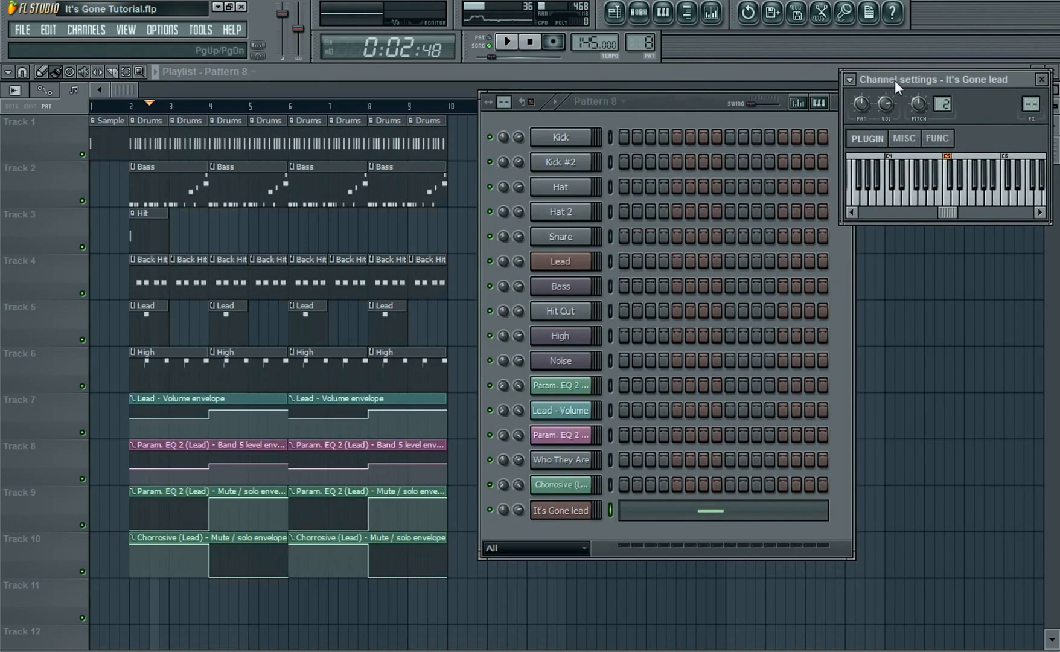
left_click(850, 79)
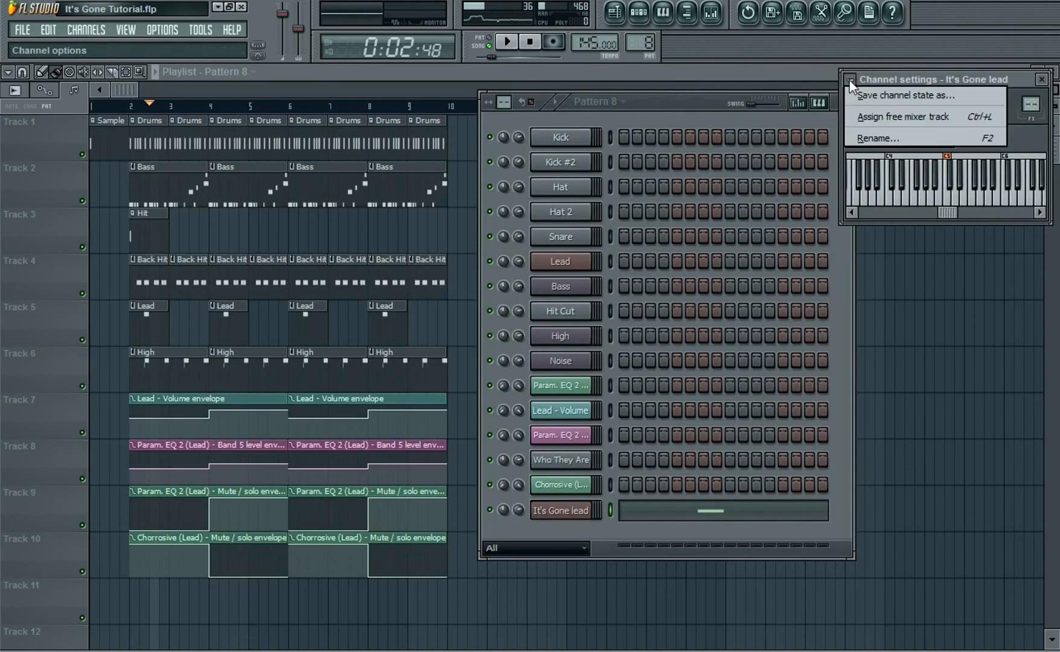
left_click(878, 117)
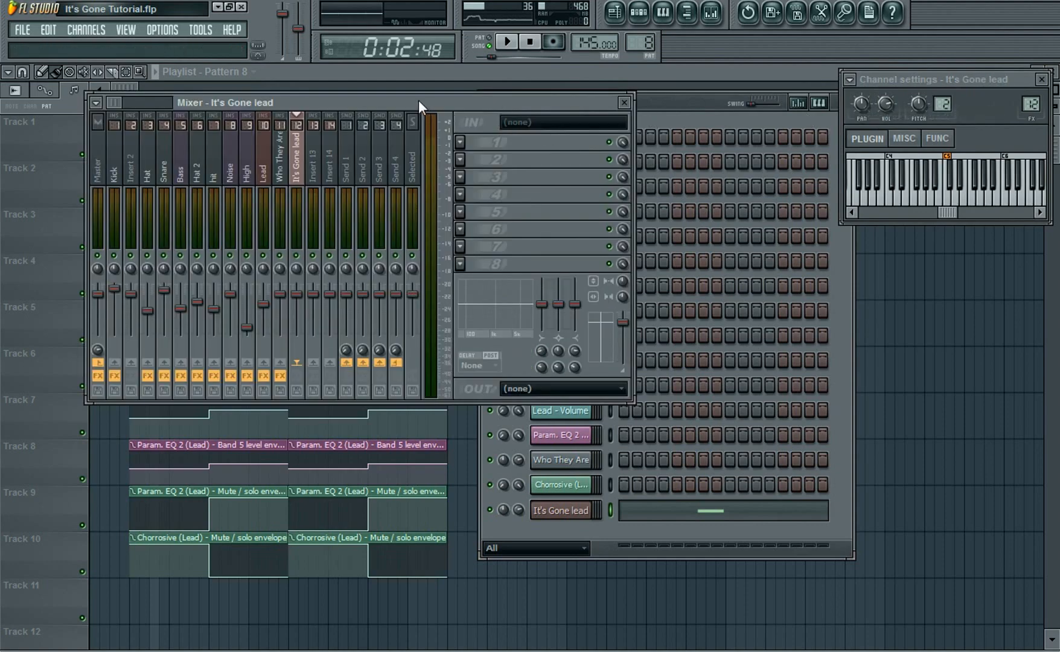
Insert Fruity Delay 2 into an effect slot of the It's Gone lead mixer track
left_click_drag(418, 100, 426, 162)
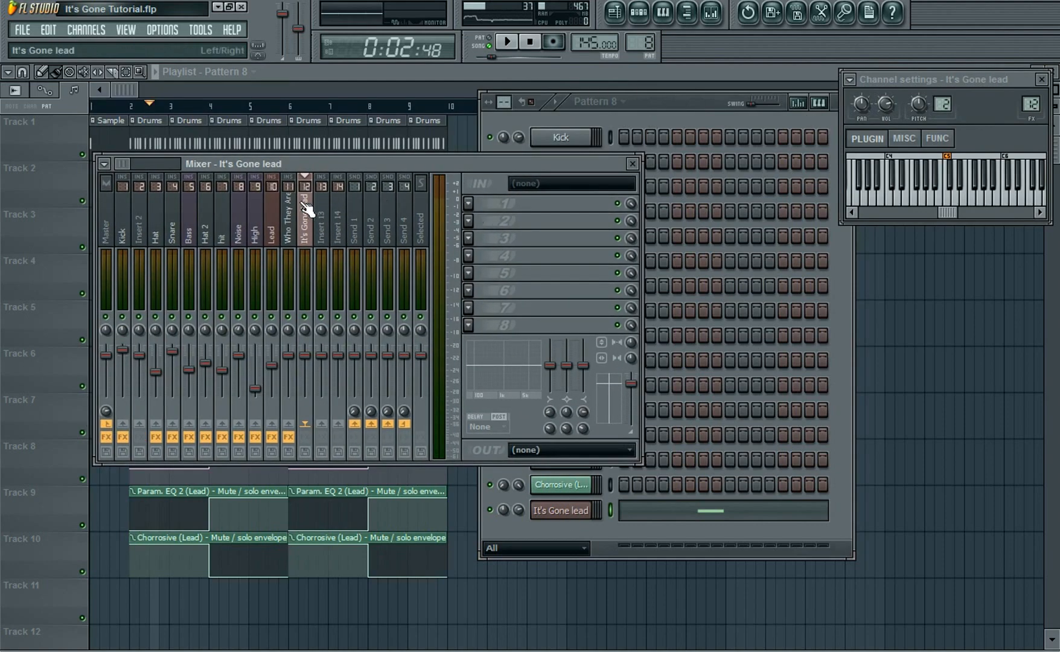
left_click(469, 327)
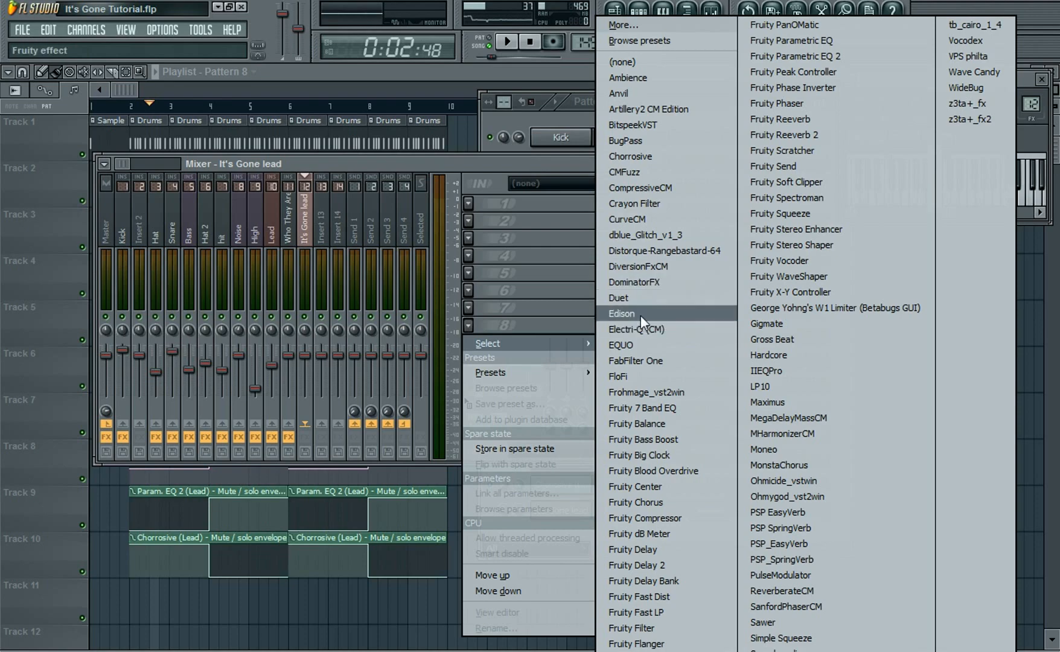
left_click(659, 565)
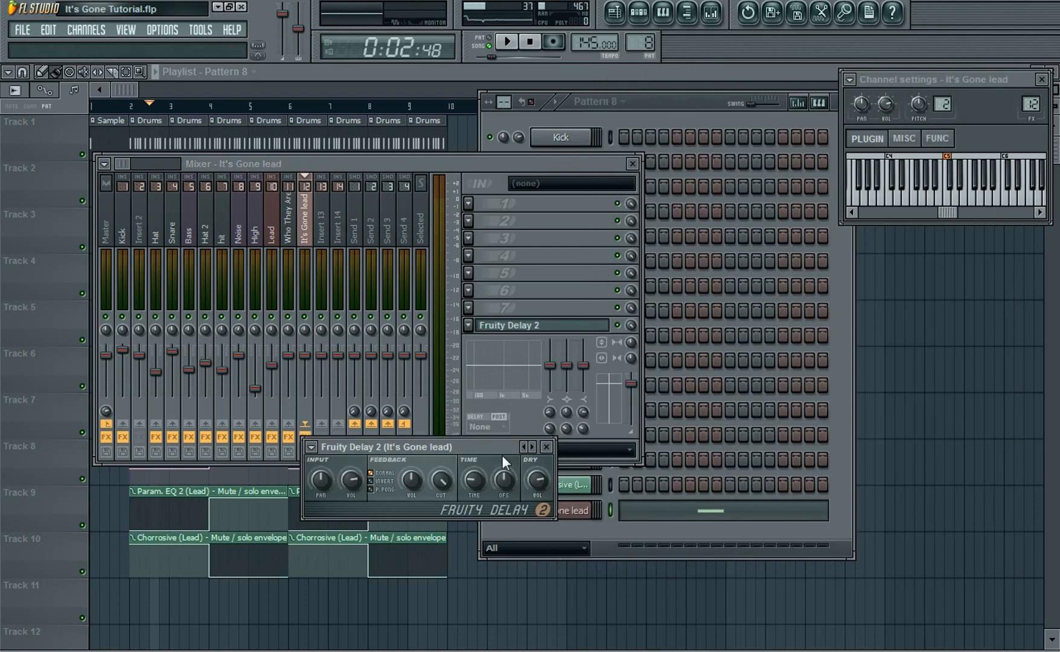
Slightly raise the delay's feedback volume and dry level, and preview a note
left_click_drag(496, 450, 503, 437)
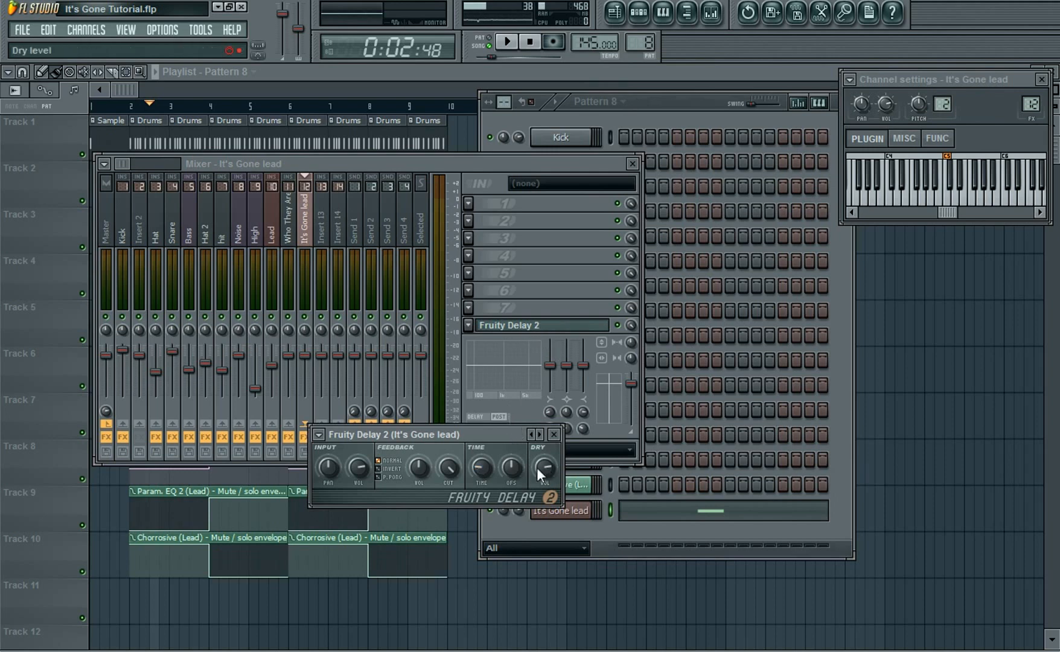
left_click_drag(420, 469, 420, 464)
left_click_drag(545, 467, 544, 462)
left_click(993, 202)
left_click(529, 41)
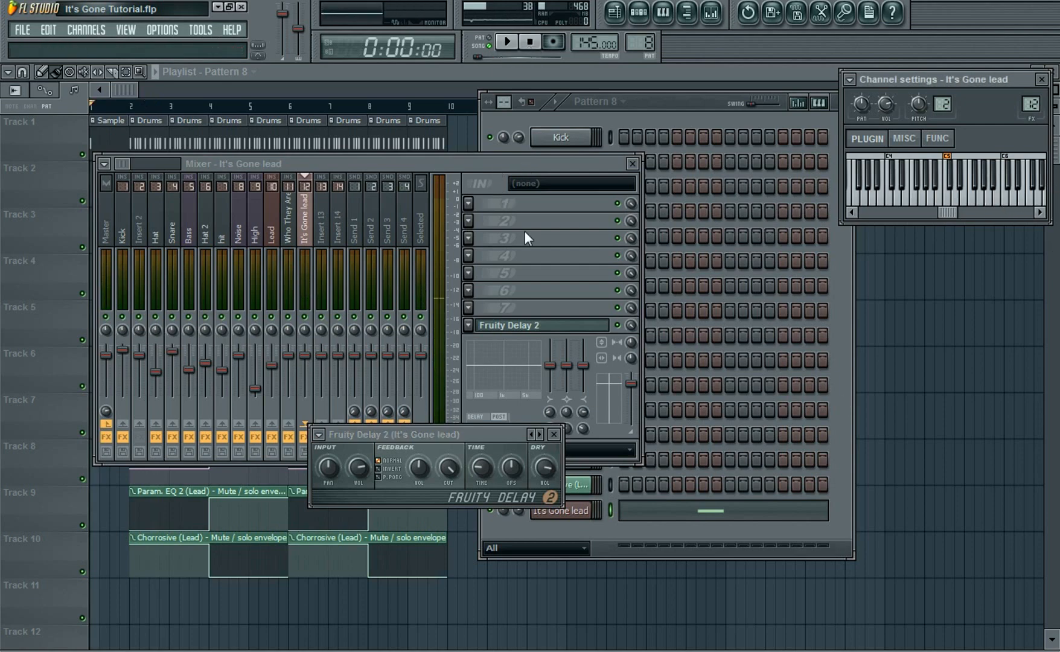
Open the It's Gone lead Massive plugin and route OSC1 and OSC2 toward Filter 1 and OSC3 toward Filter 2
left_click(632, 164)
left_click(553, 434)
left_click(549, 510)
left_click_drag(597, 68, 633, 61)
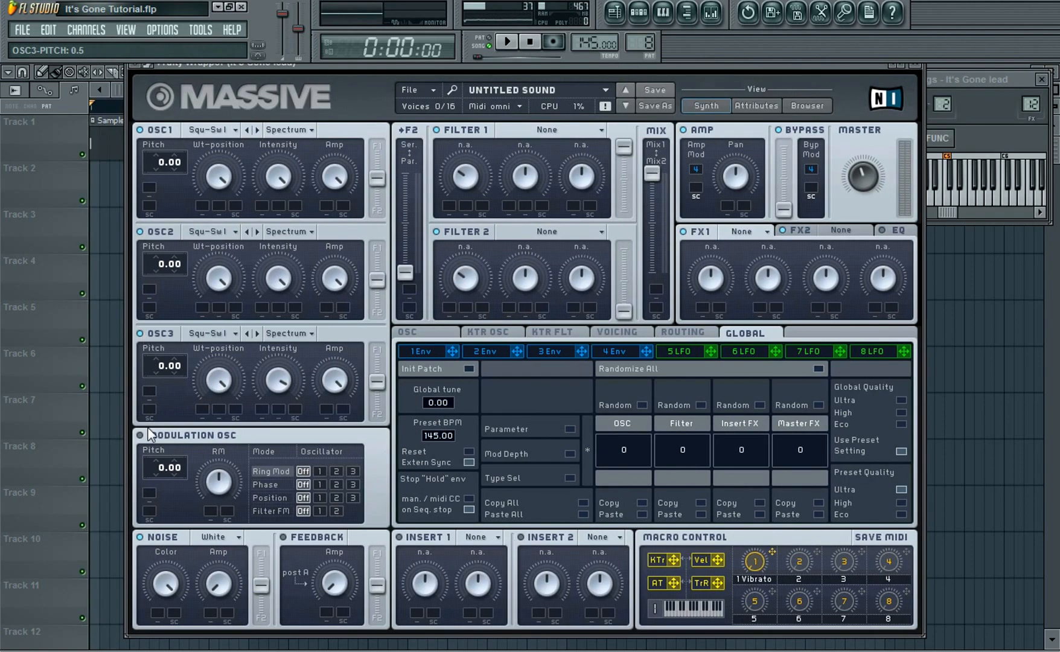
left_click_drag(378, 180, 378, 138)
left_click_drag(377, 279, 377, 248)
left_click_drag(377, 382, 376, 422)
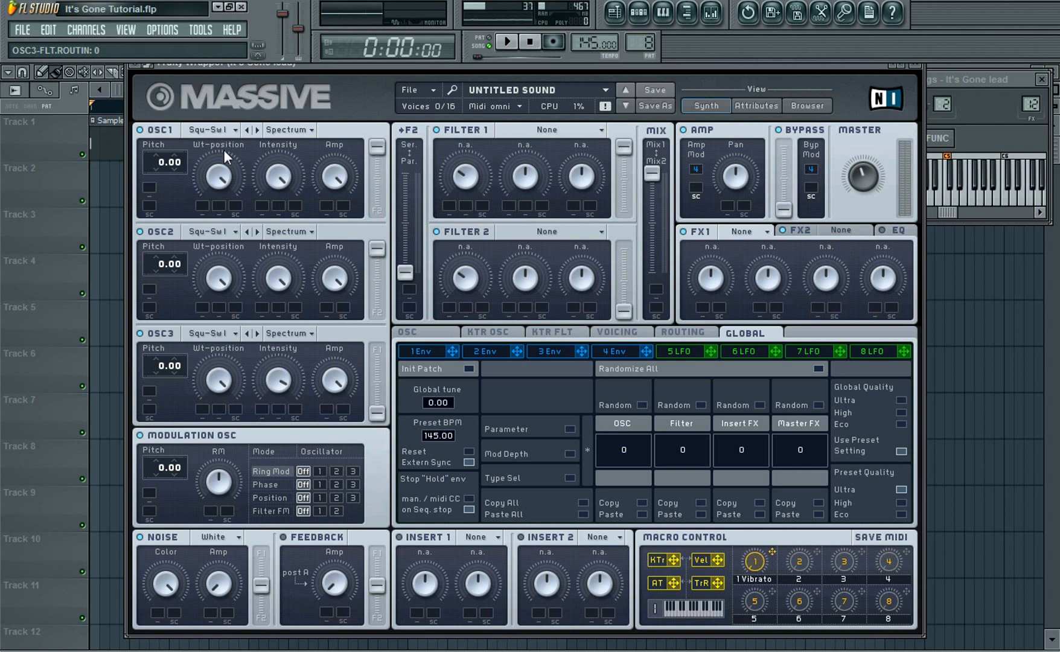
Switch OSC2's wavetable to Smooth Square and lower its amplitude
left_click_drag(219, 175, 219, 235)
left_click(228, 230)
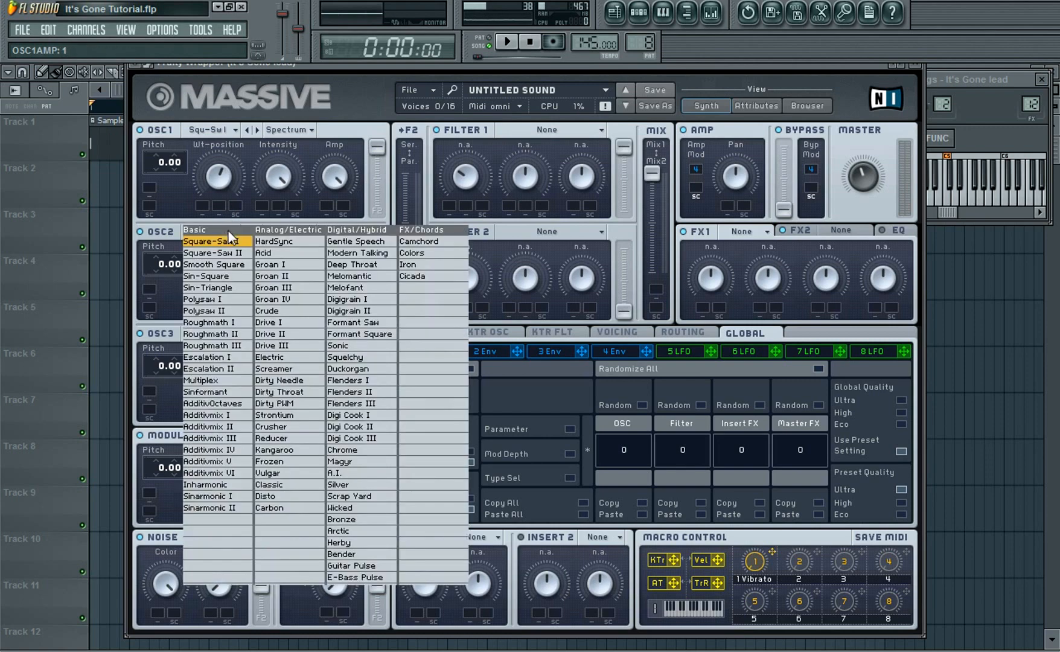
left_click(214, 264)
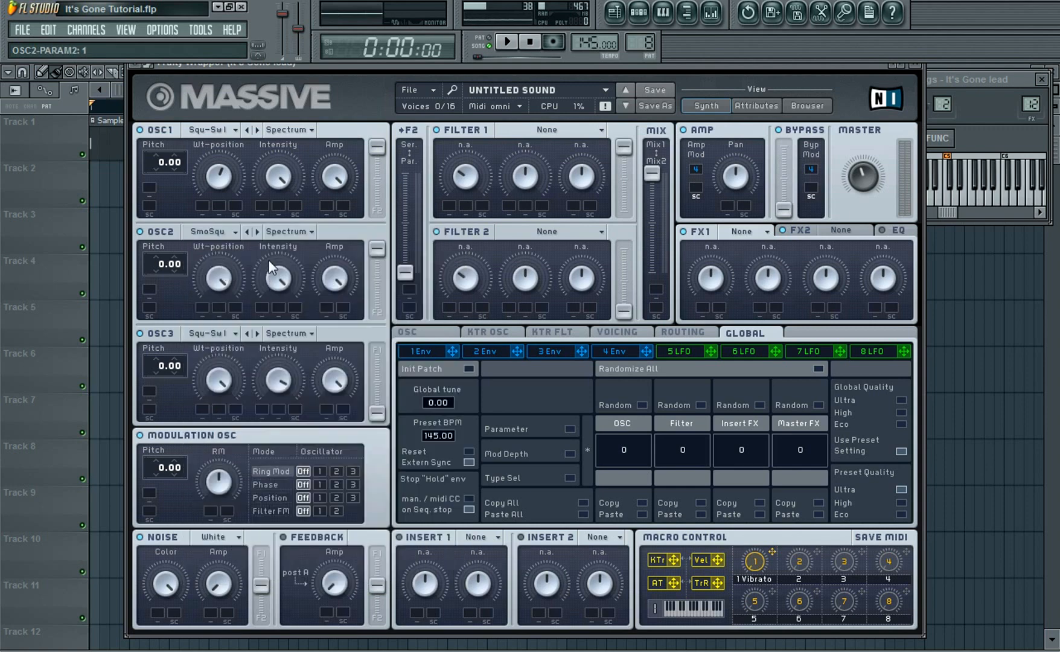
left_click_drag(336, 284, 331, 307)
Set OSC3's wavetable to Classic and raise the Filter 2 output gain to full
left_click(223, 333)
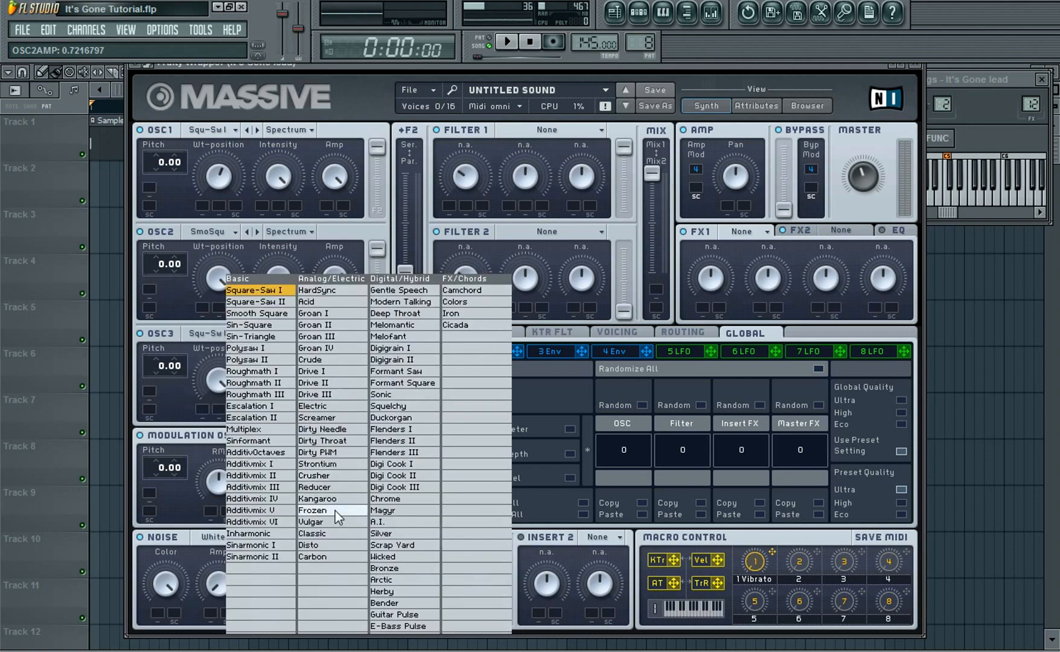
left_click(315, 536)
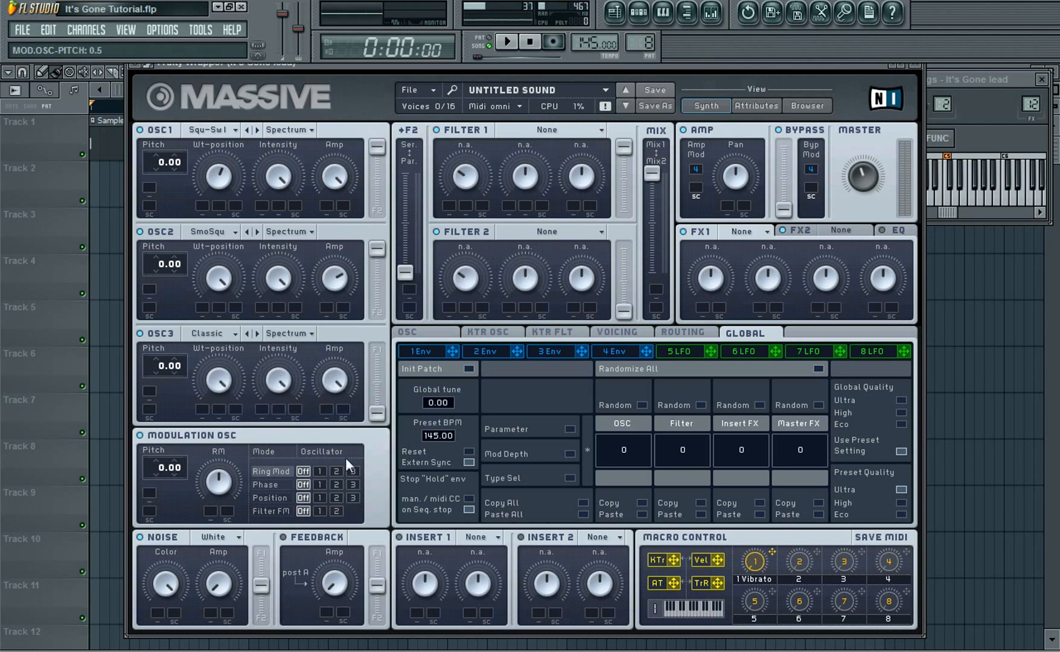
left_click_drag(628, 312, 625, 222)
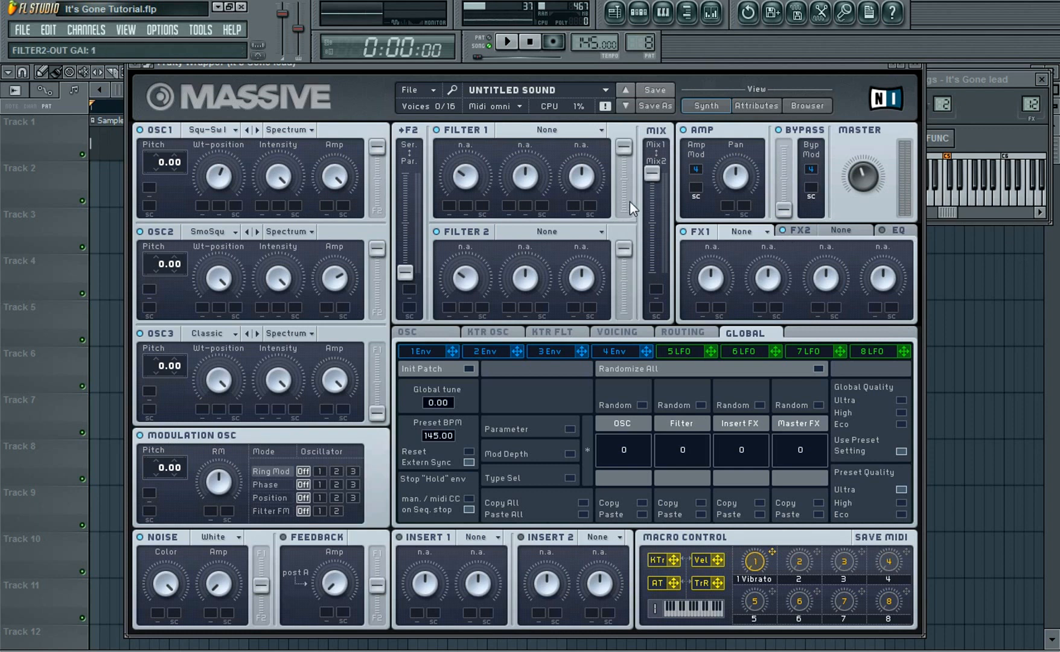
Move the filter mix slider down to the middle between Mix1 and Mix2 and preview a note
left_click_drag(652, 179, 653, 230)
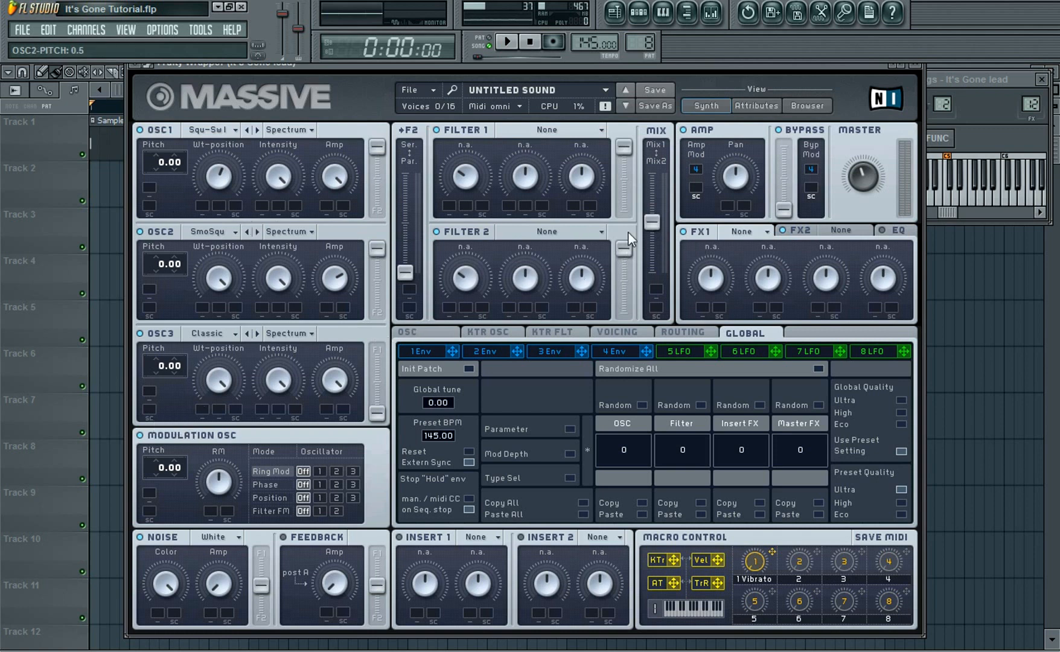
left_click(998, 207)
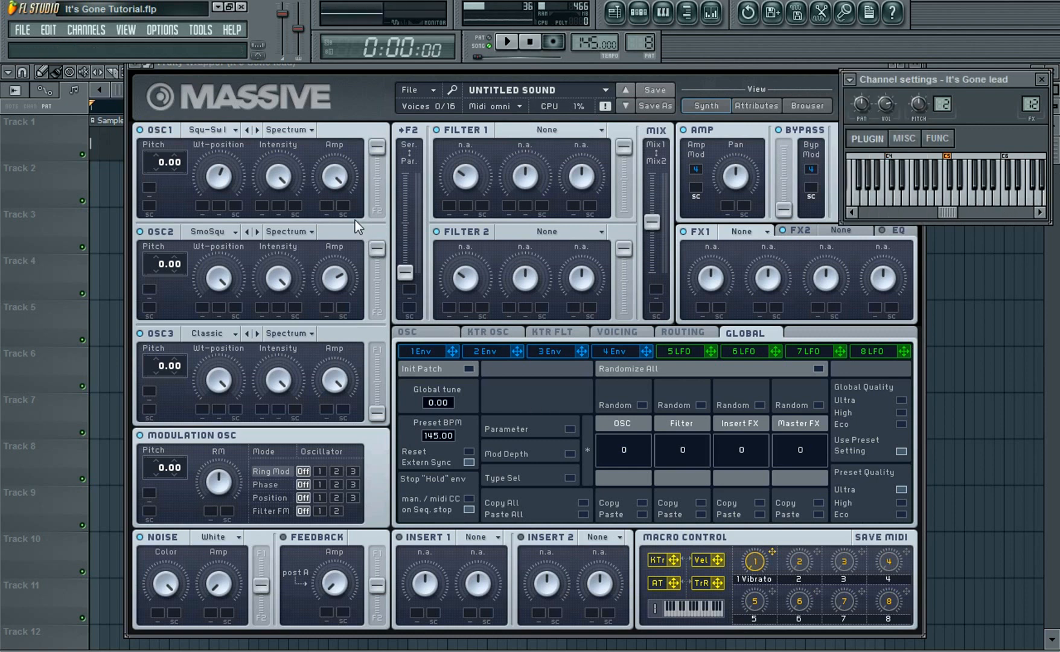
Detune OSC1's pitch to 0.05 and OSC2's pitch to -0.05, then preview a note
left_click(179, 161)
left_click_drag(178, 161, 184, 155)
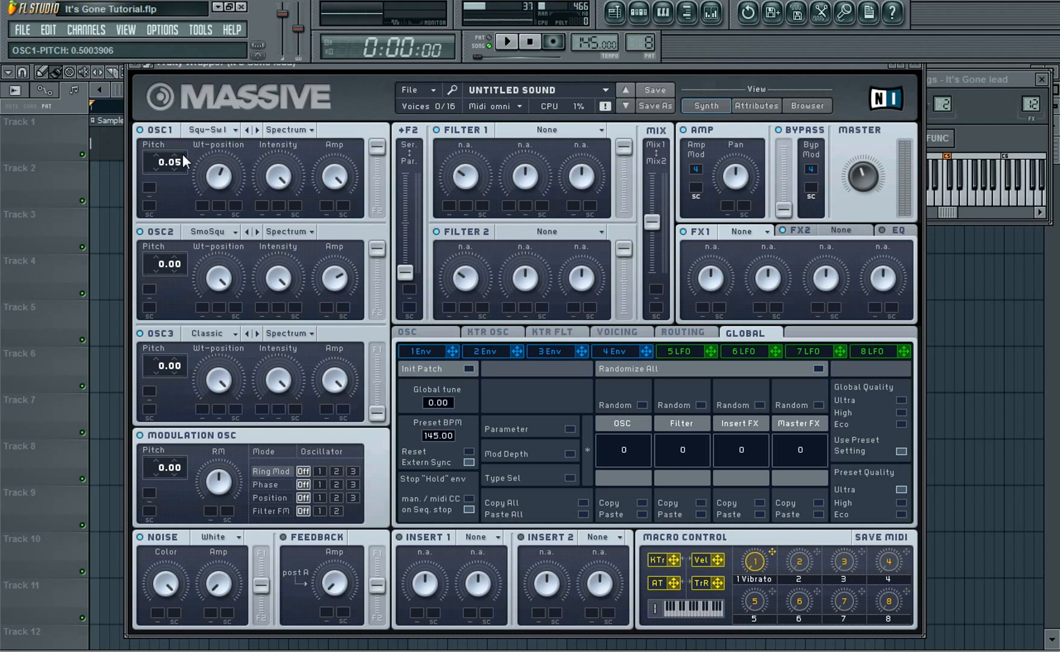
left_click_drag(177, 265, 179, 262)
left_click(1009, 85)
left_click(995, 205)
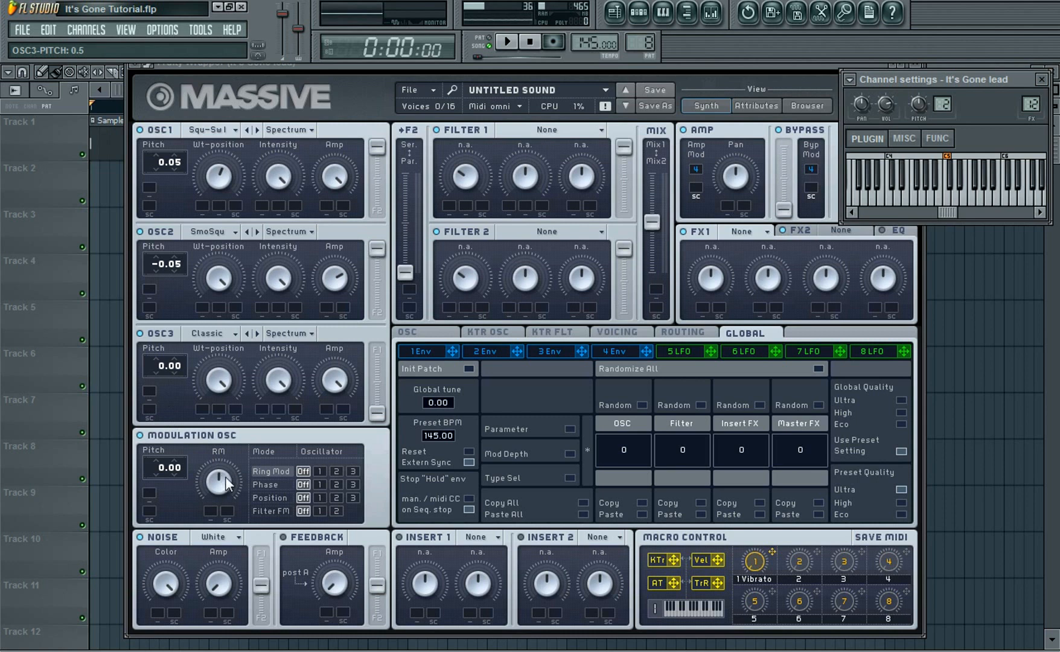
Route the modulation oscillator to OSC1 in Ring Mod and Phase modes, previewing a note in between
left_click(319, 471)
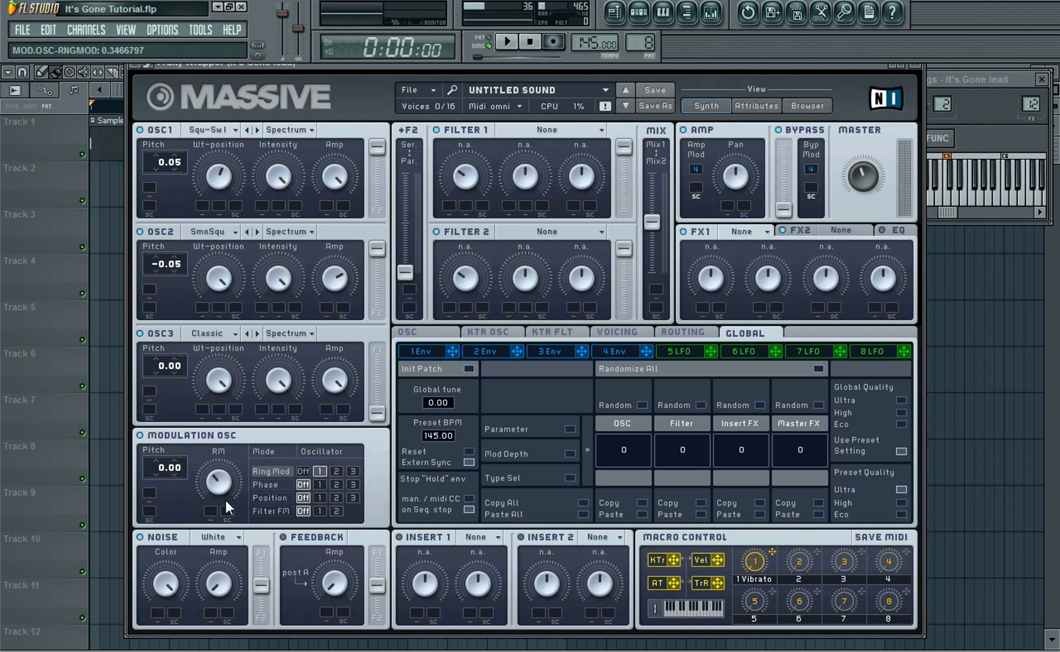
left_click(989, 188)
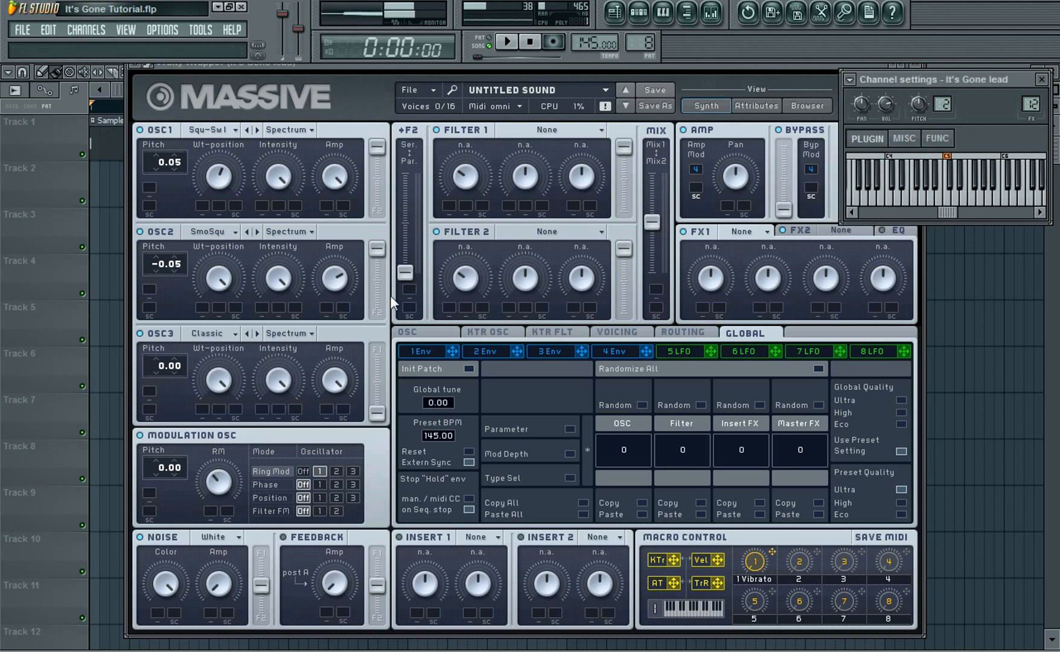
left_click(320, 485)
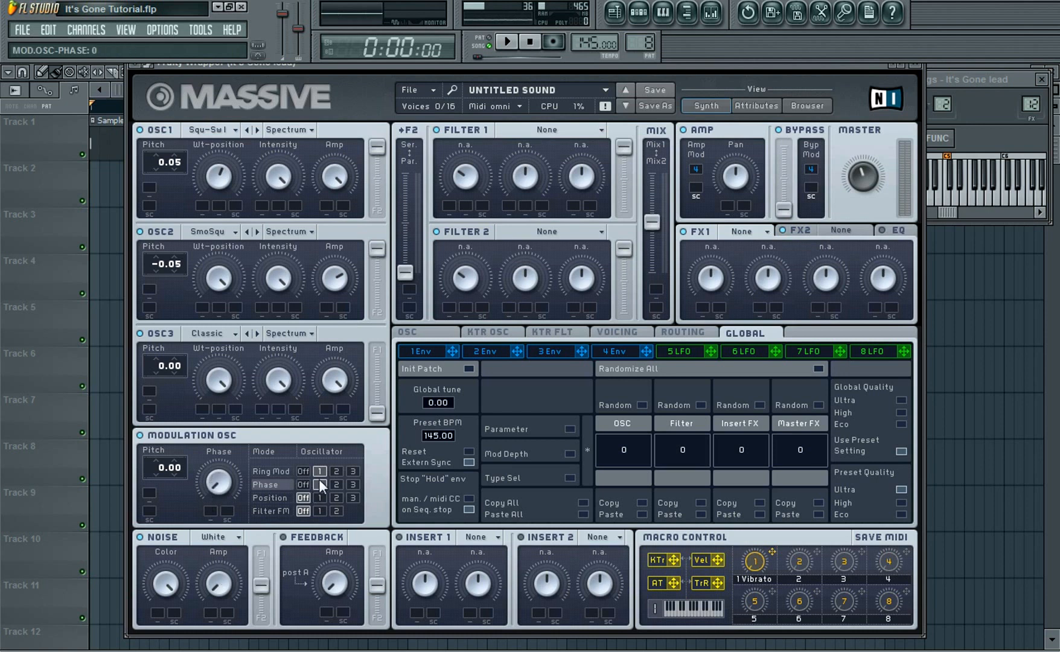
Set Filter 1's type to Lowpass 4 and Filter 2's type to Daft
left_click(562, 129)
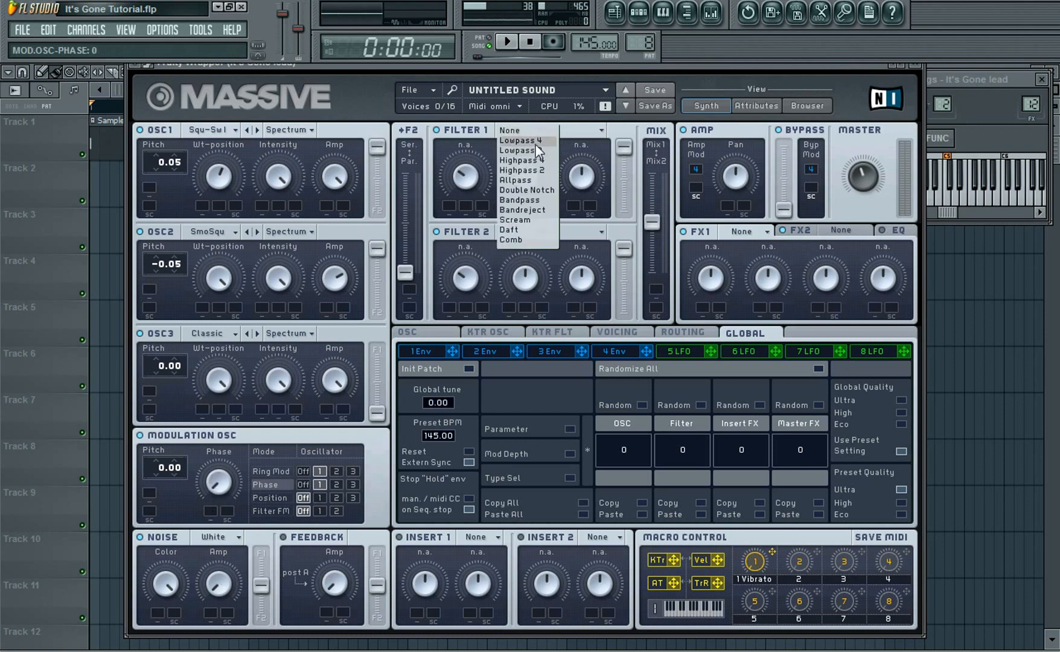
left_click(536, 143)
left_click(567, 234)
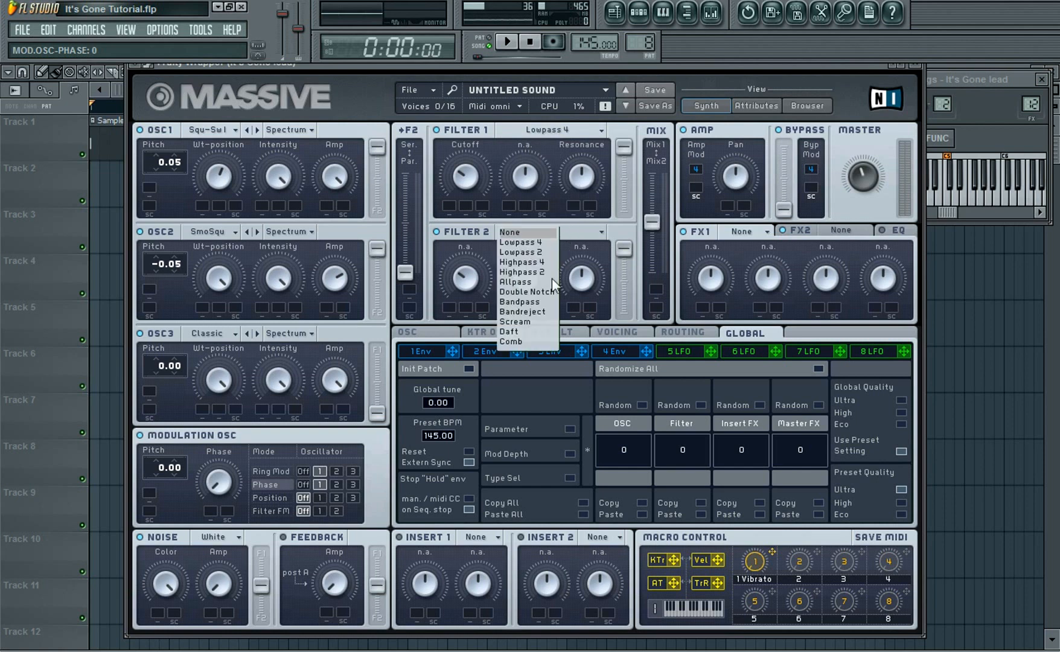
left_click(513, 334)
Adjust the cutoff and resonance of both Filter 1 and Filter 2, then preview a note
left_click_drag(483, 174, 481, 193)
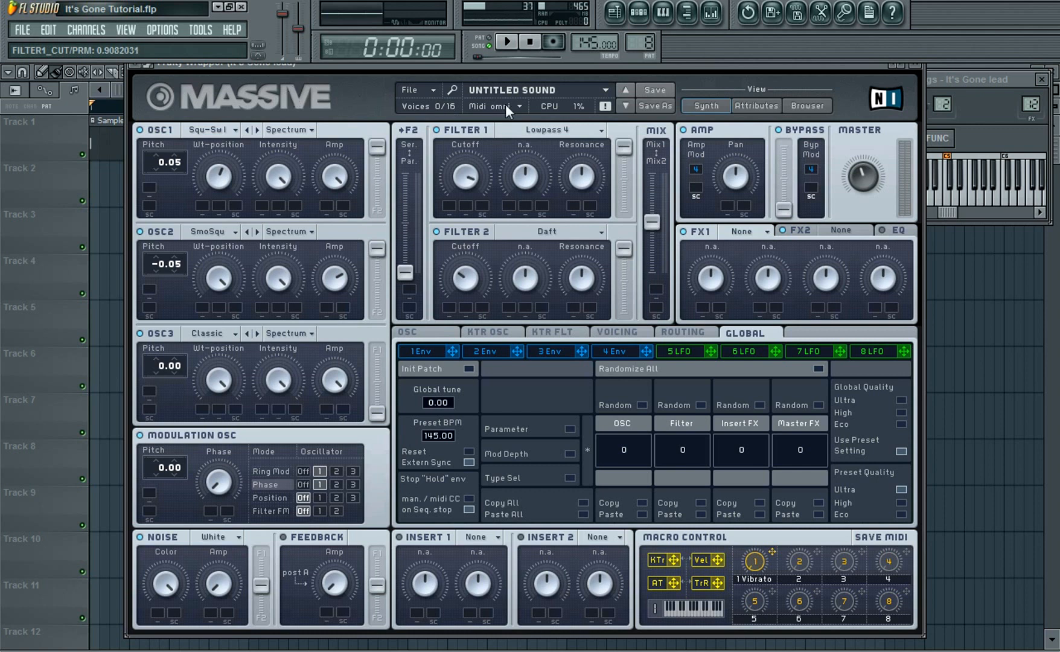
left_click_drag(582, 176, 537, 239)
left_click_drag(469, 281, 384, 191)
left_click_drag(588, 274, 576, 320)
left_click(467, 280)
left_click(993, 204)
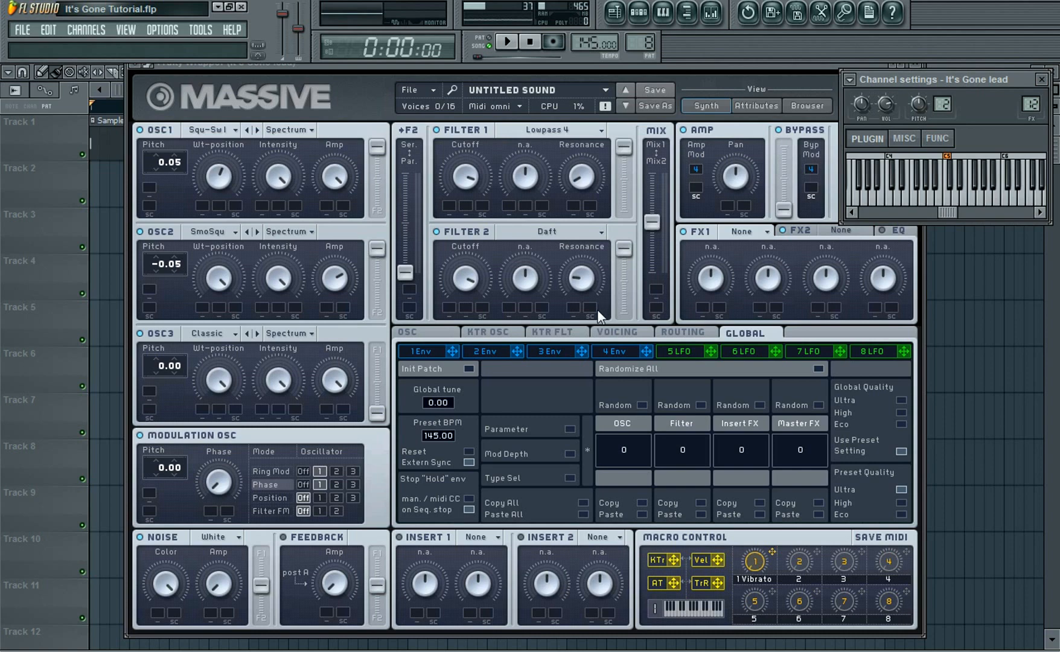
Load Dimension Expander into the FX1 slot and Chorus into the FX2 slot
left_click_drag(683, 65, 579, 62)
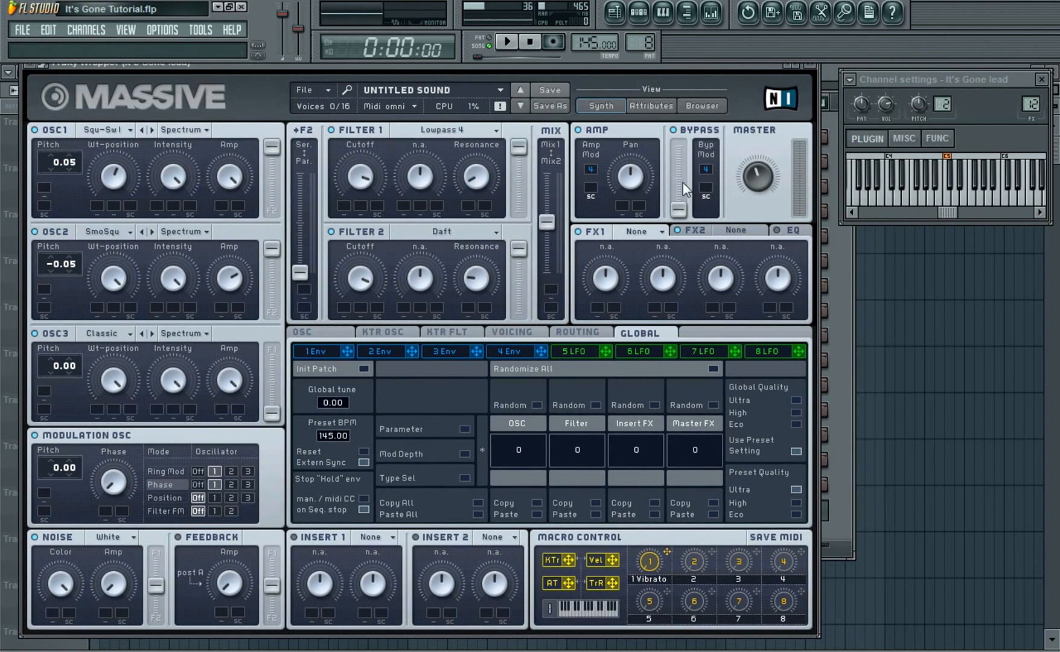
left_click(662, 230)
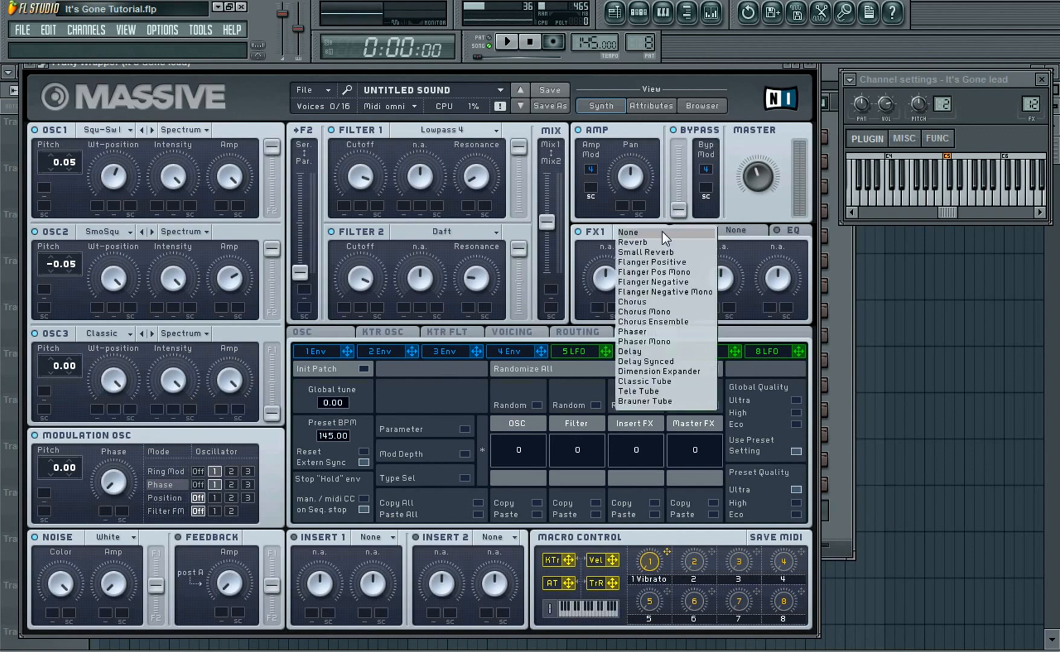
left_click(648, 372)
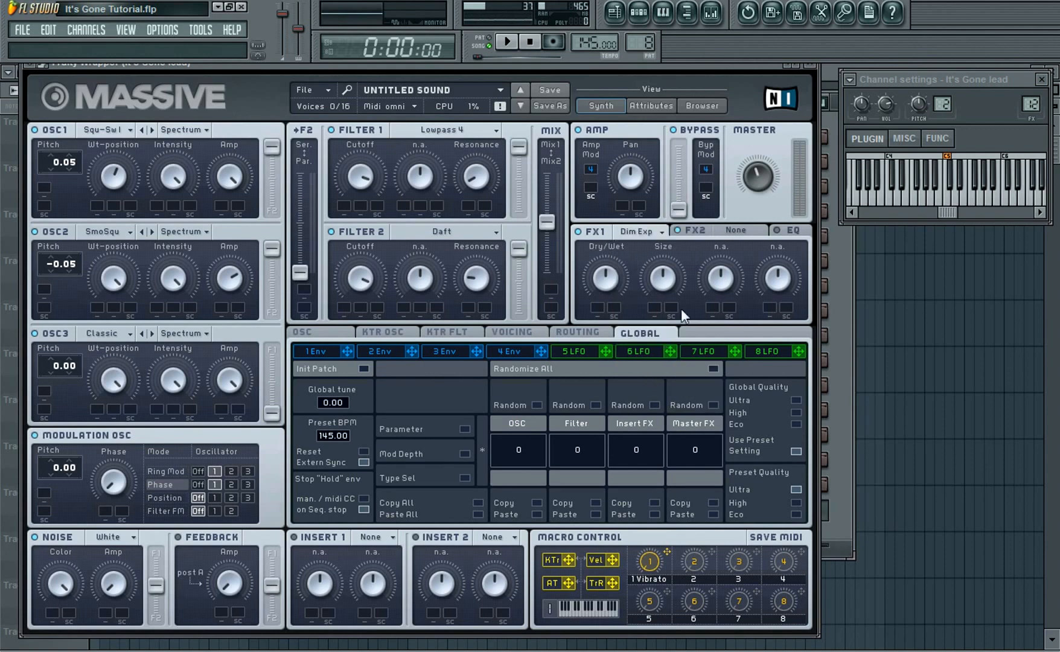
left_click(762, 230)
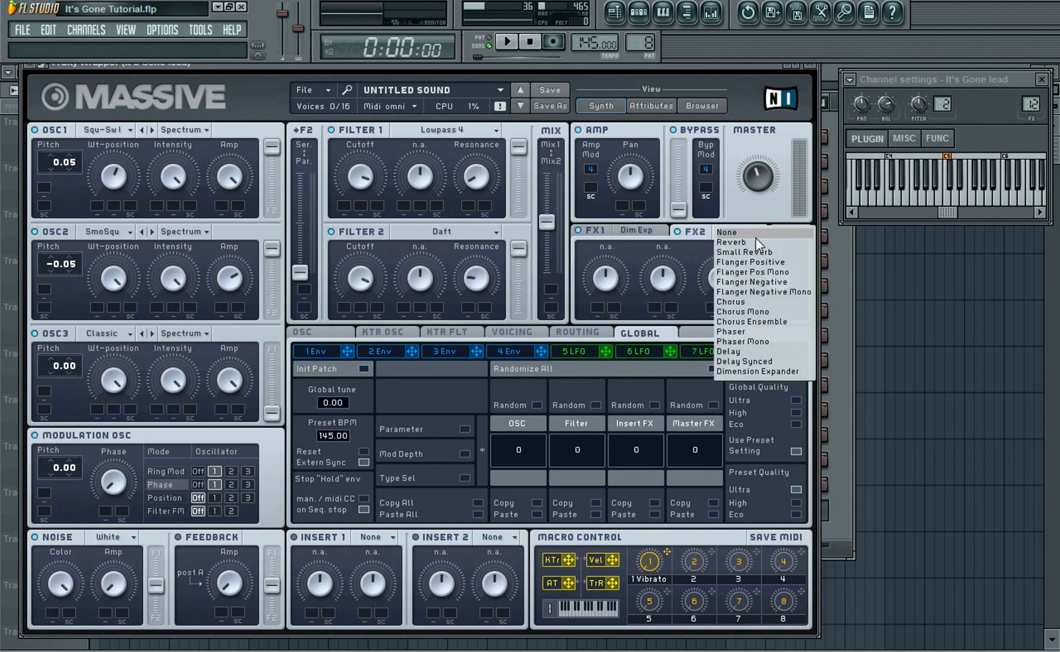
left_click(741, 300)
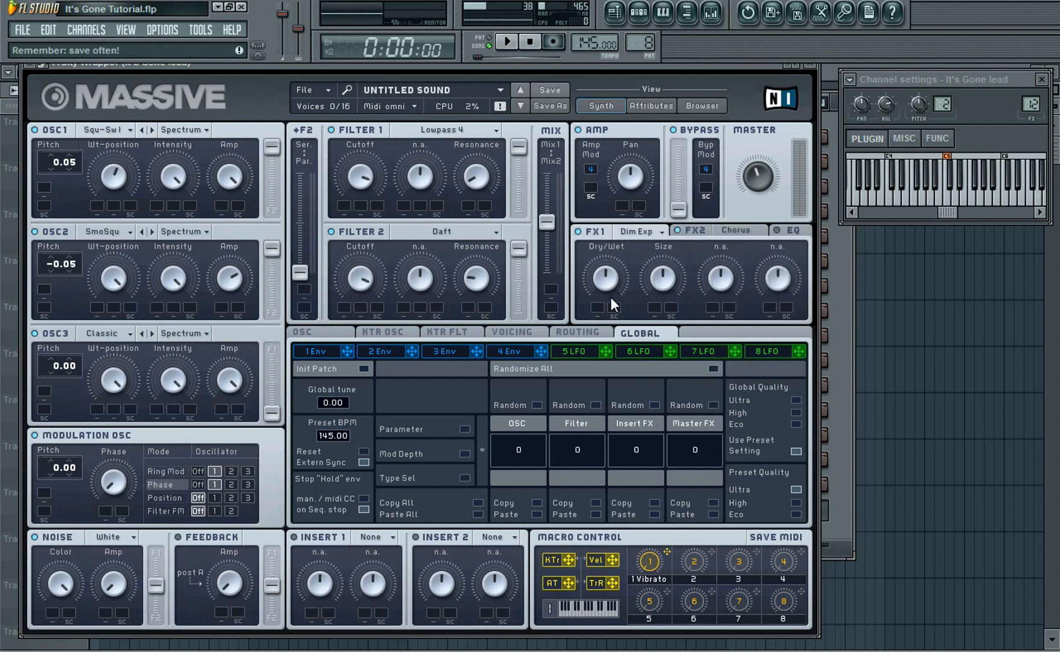
Adjust the Dimension Expander's dry/wet and size, then the Chorus's dry/wet, rate and depth
left_click_drag(607, 281, 603, 310)
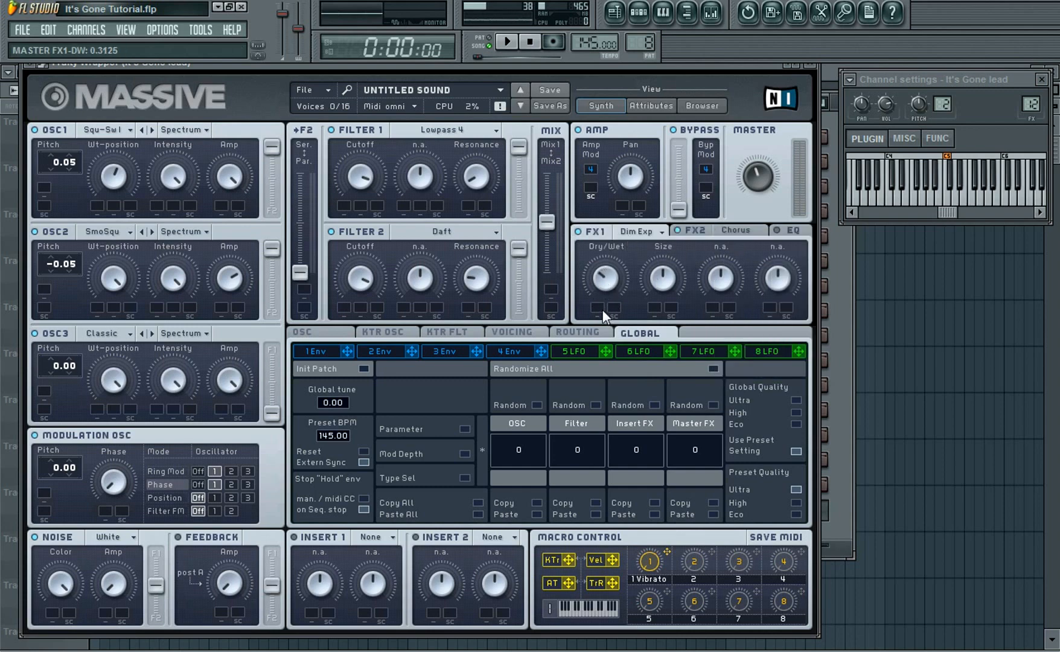
left_click_drag(662, 281, 660, 297)
left_click(759, 230)
left_click_drag(604, 287, 553, 262)
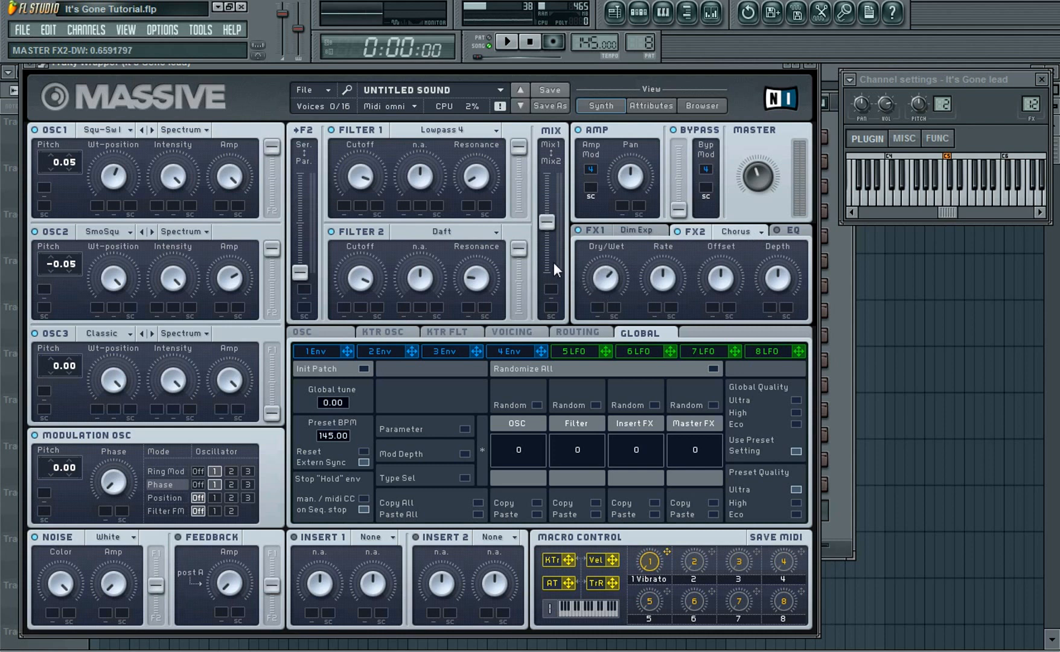
left_click_drag(631, 255, 624, 250)
left_click_drag(778, 283, 776, 275)
Preview notes while fine-tuning the Chorus depth
left_click(993, 200)
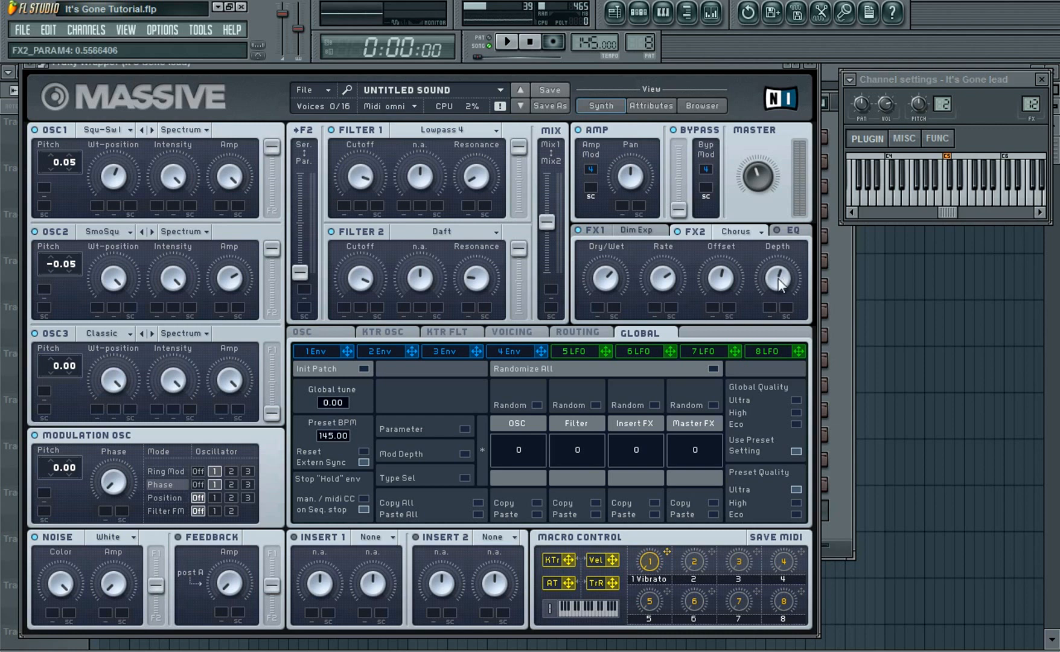
left_click(992, 201)
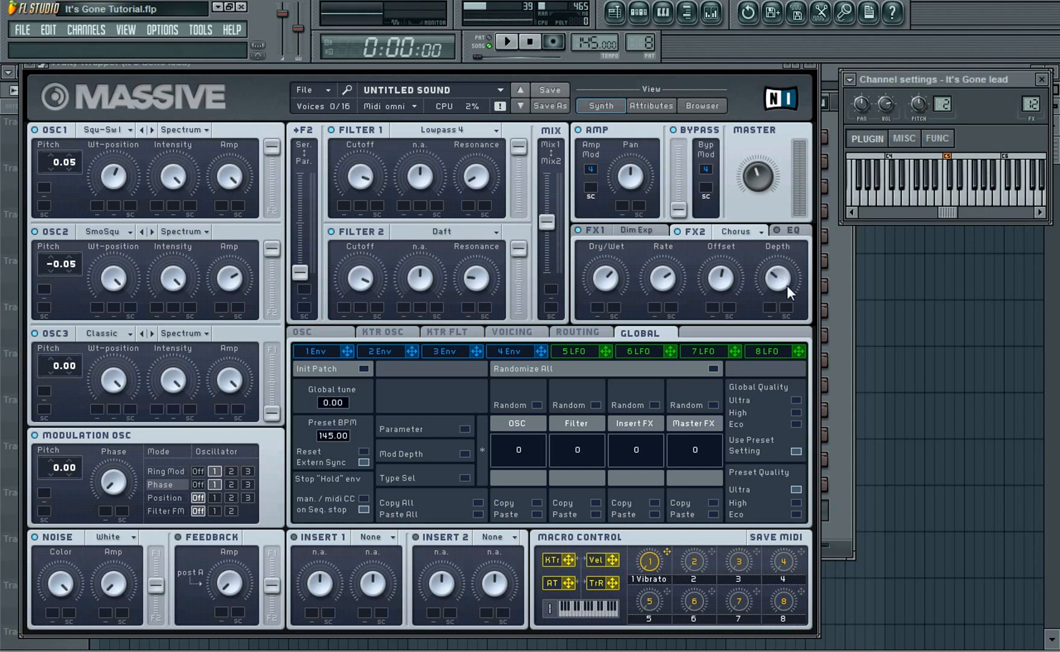
left_click_drag(788, 286, 662, 246)
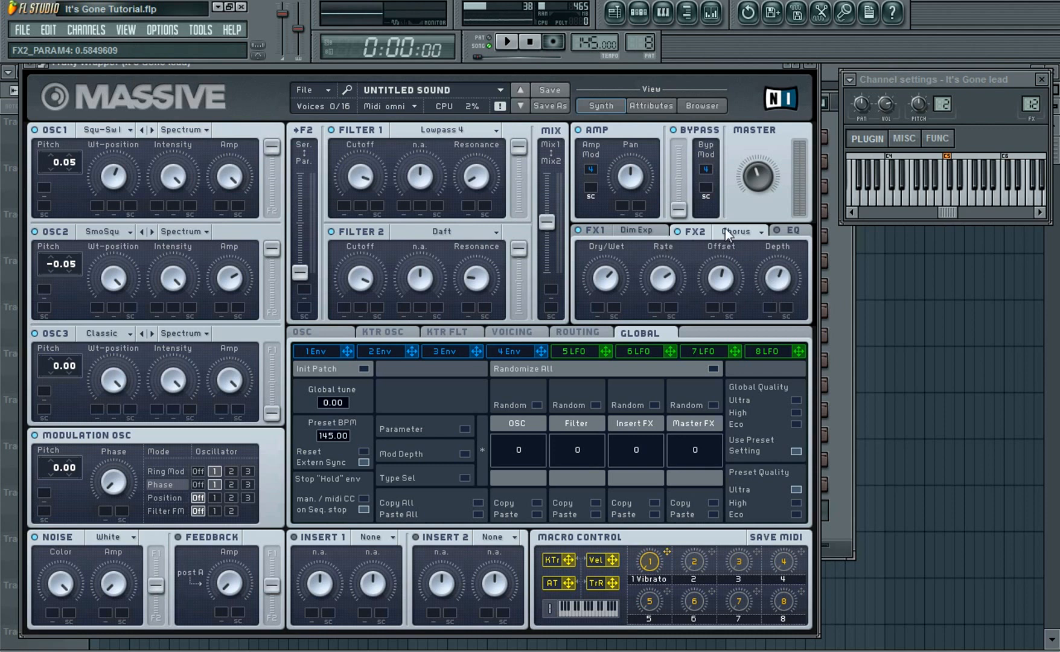
left_click(990, 202)
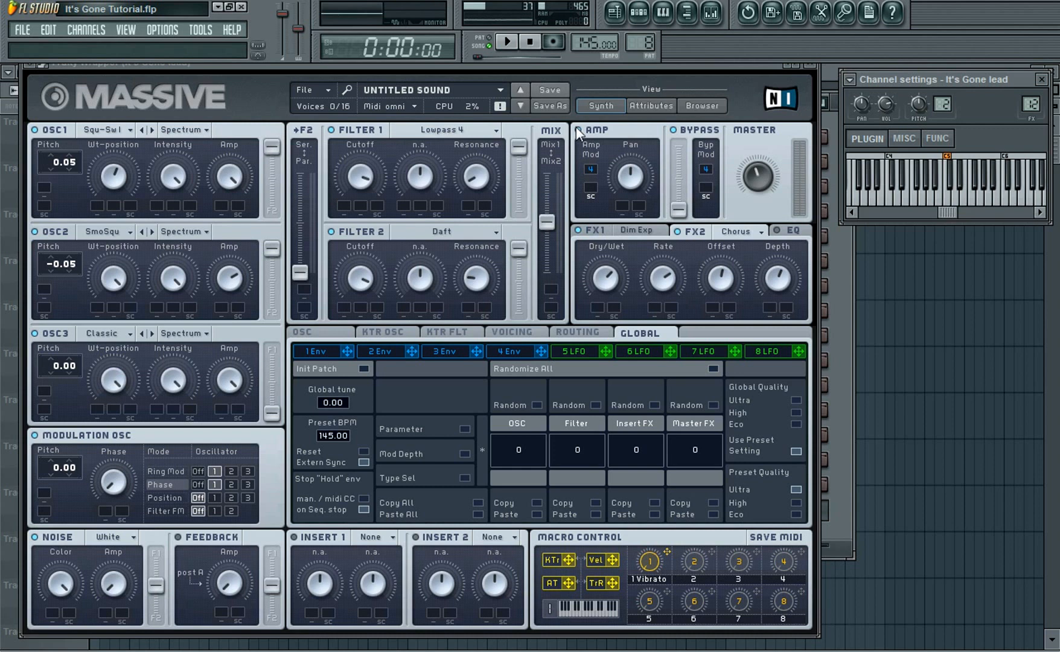
Raise the EQ's peak boost and preview a note
left_click(790, 231)
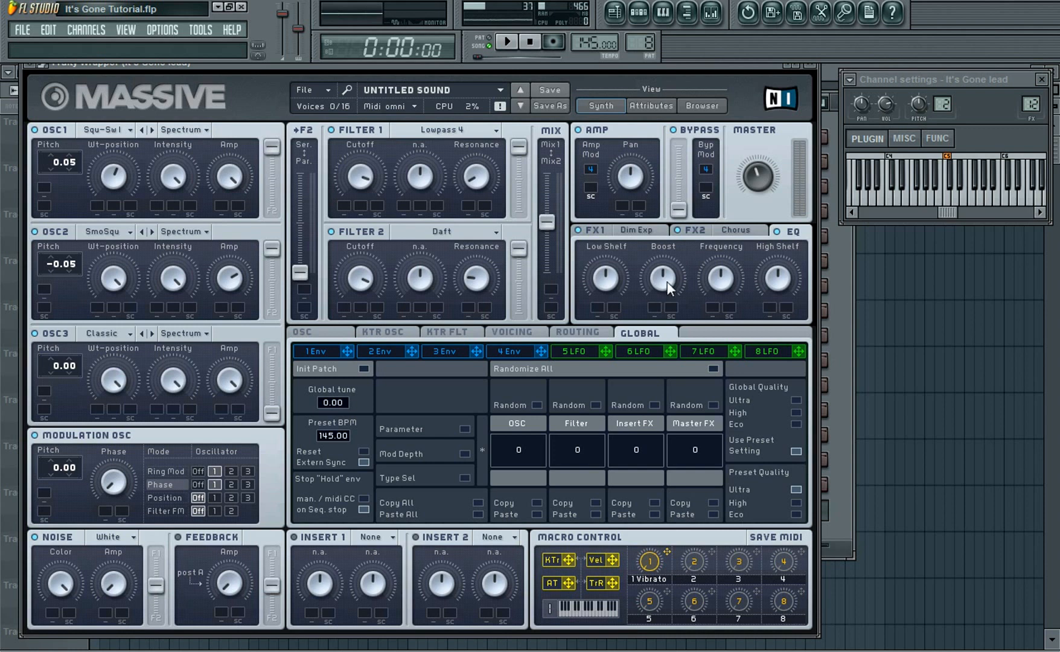
left_click_drag(667, 281, 639, 265)
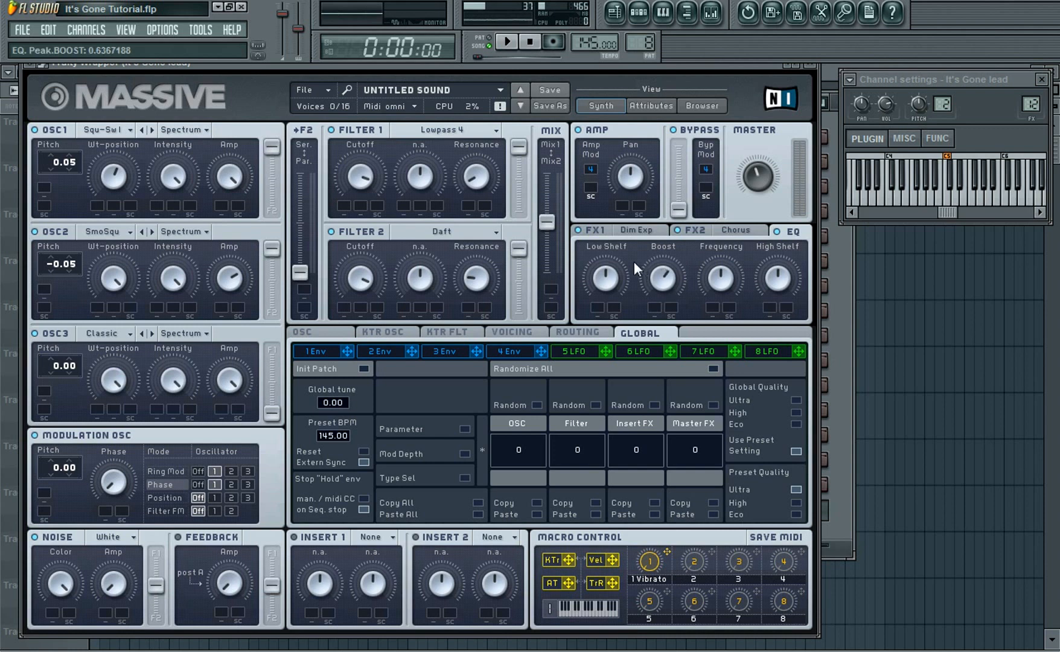
left_click(994, 204)
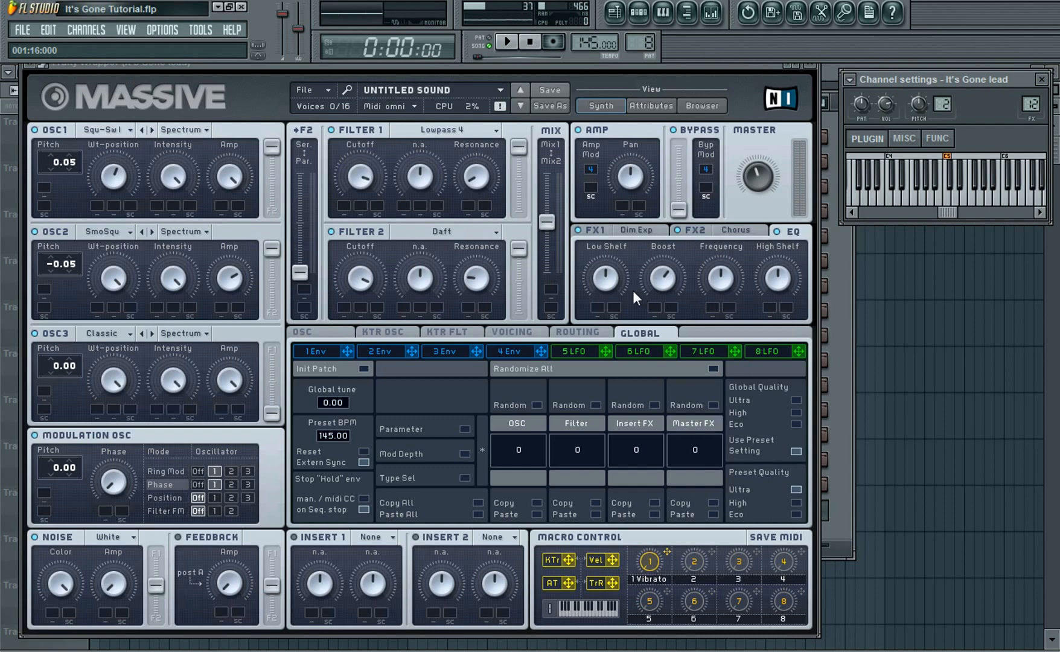
In the Voicing settings, switch to Monophon with 4 unison voices and enable and widen the unison pitch spread
left_click(516, 329)
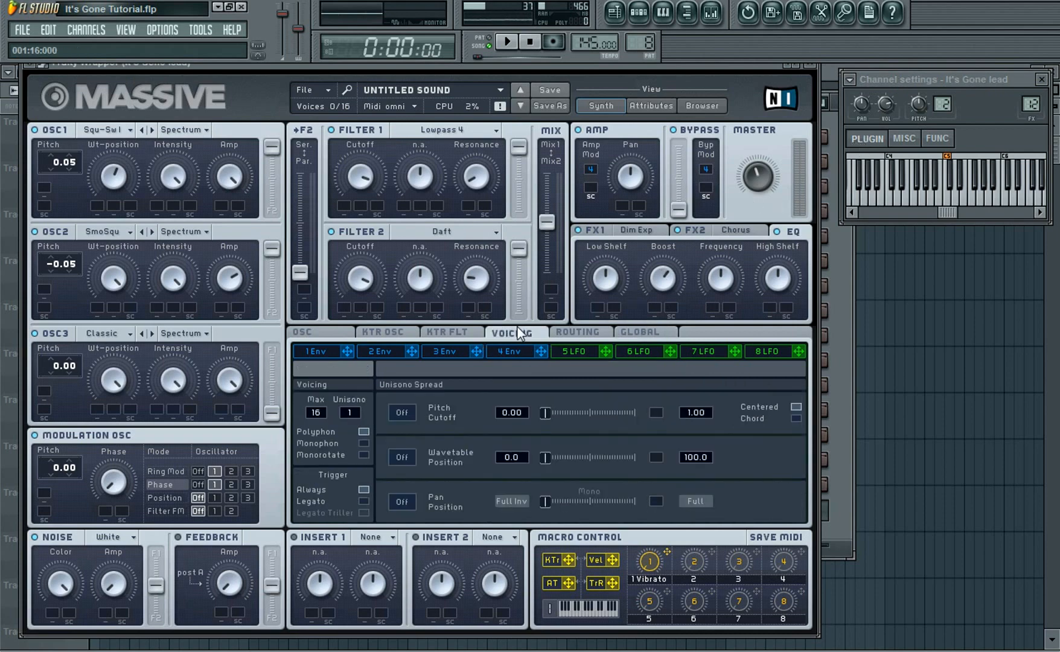
left_click(364, 443)
left_click_drag(548, 420, 582, 416)
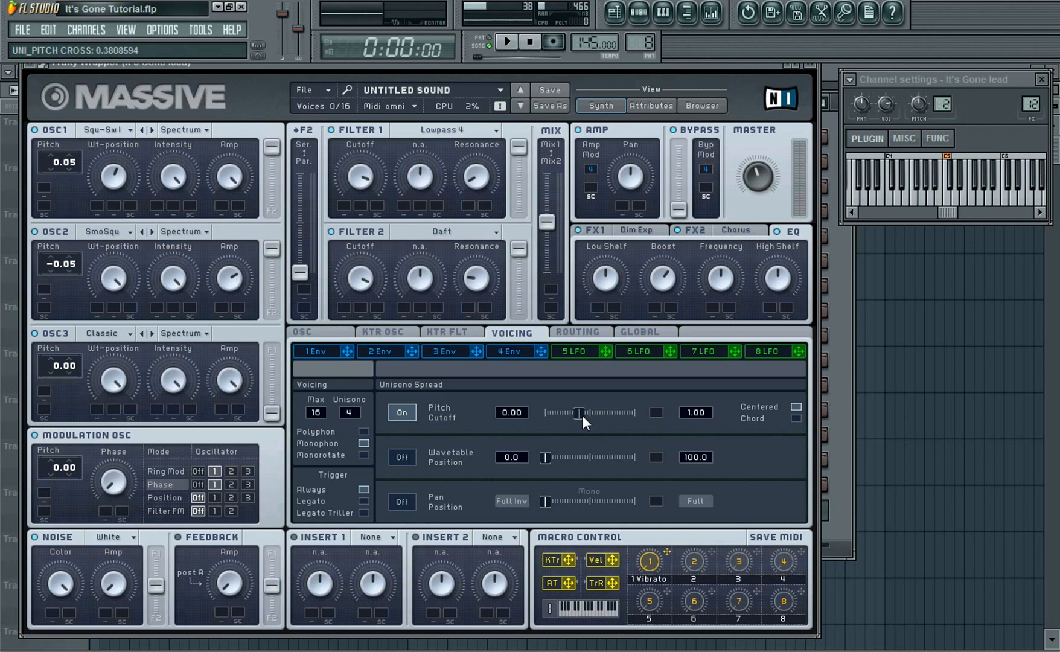
left_click(991, 204)
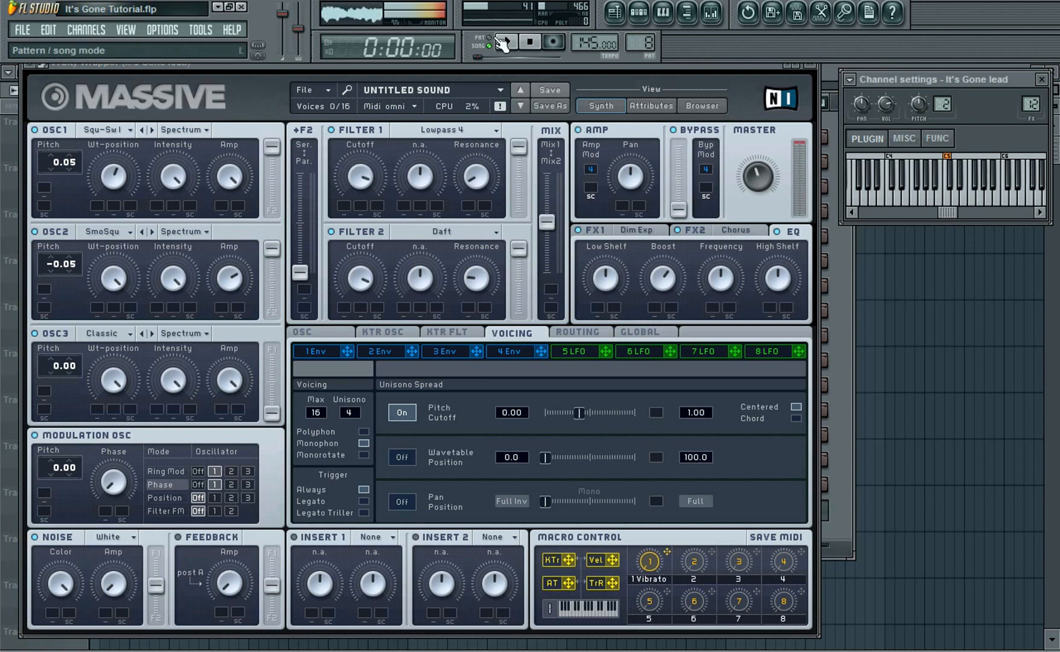
left_click(528, 45)
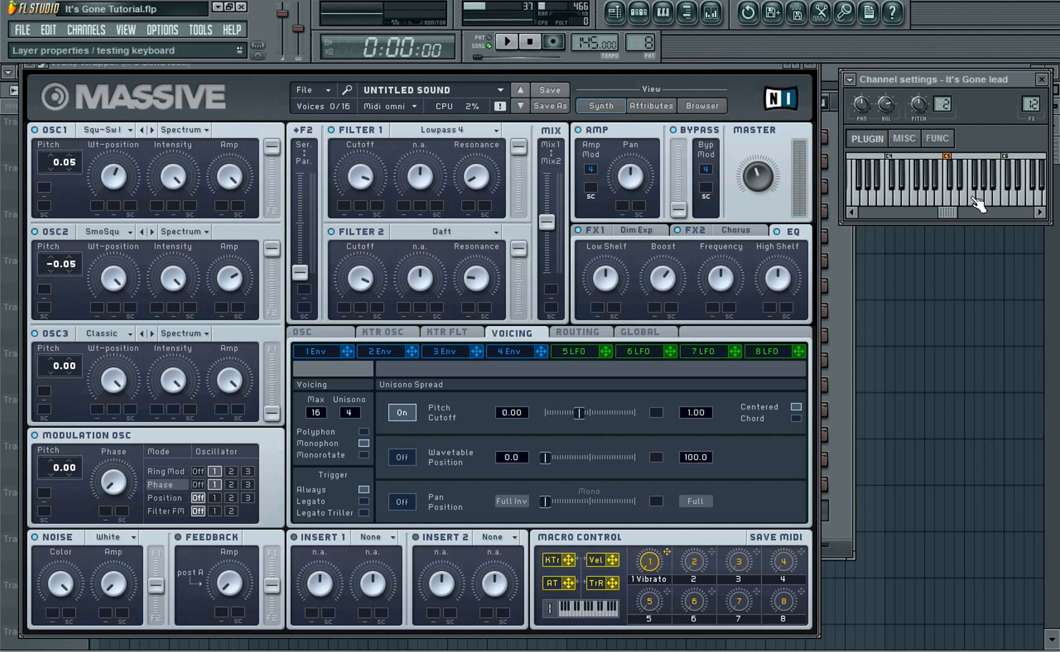
Enable unison pan position spread and preview notes on the channel keyboard
left_click_drag(766, 179, 765, 180)
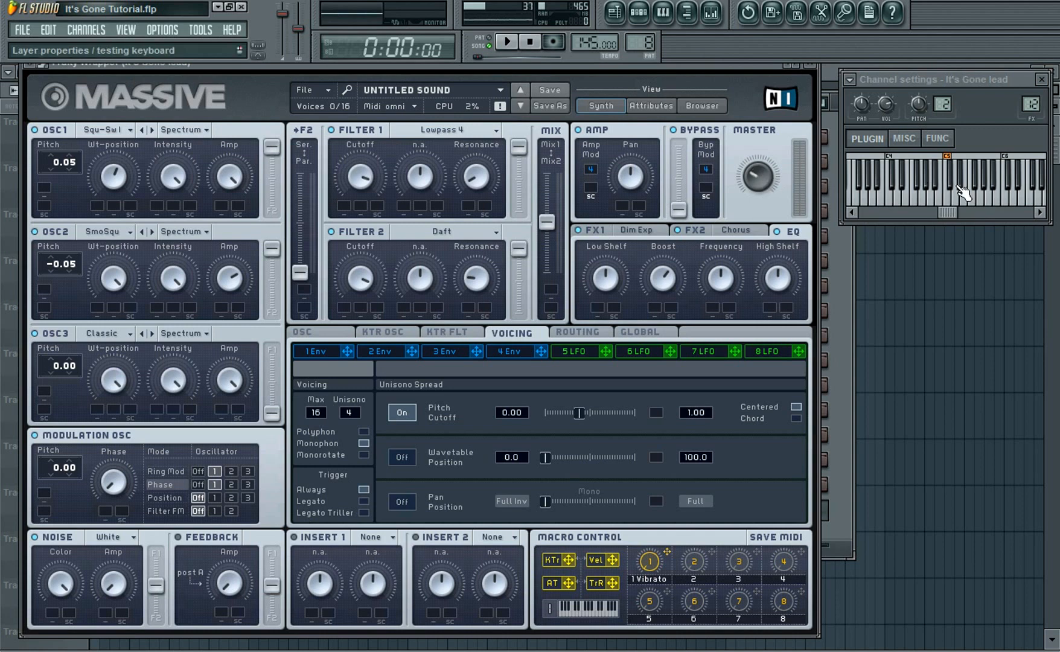
left_click(995, 205)
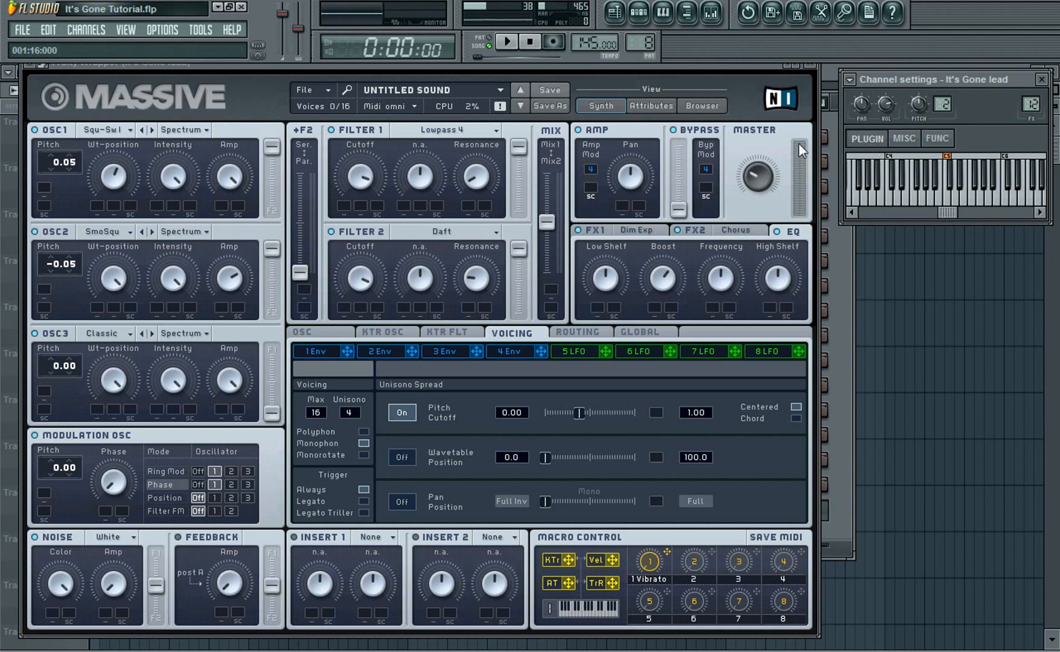
left_click(991, 204)
left_click(400, 502)
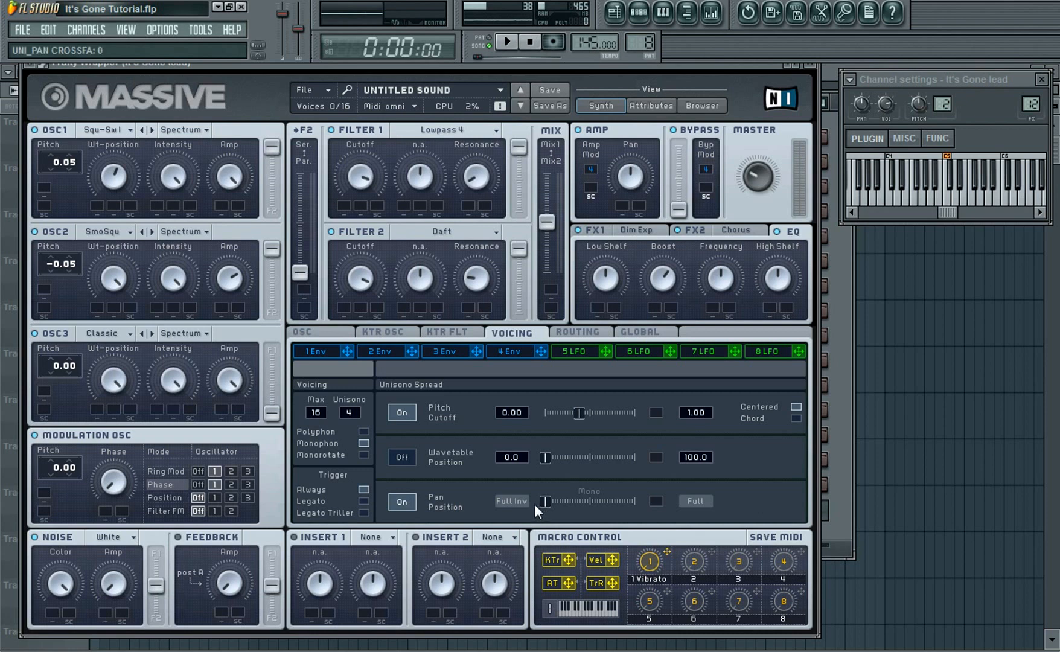
left_click(1001, 205)
Turn on Restart via Gate for the oscillator phases in the OSC settings
left_click_drag(493, 65, 587, 60)
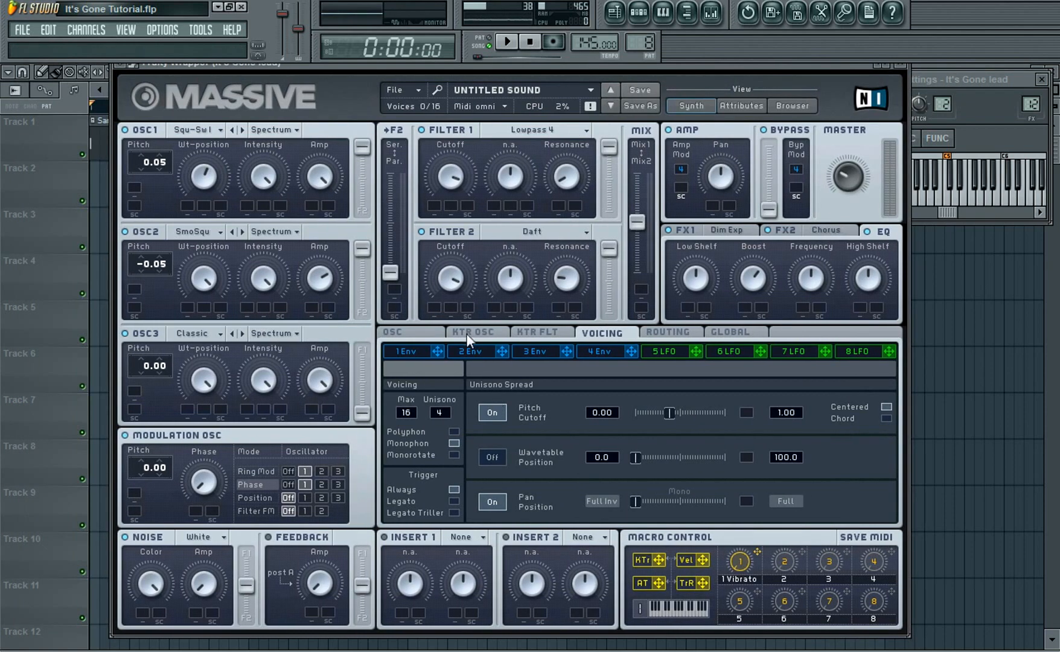
left_click(430, 331)
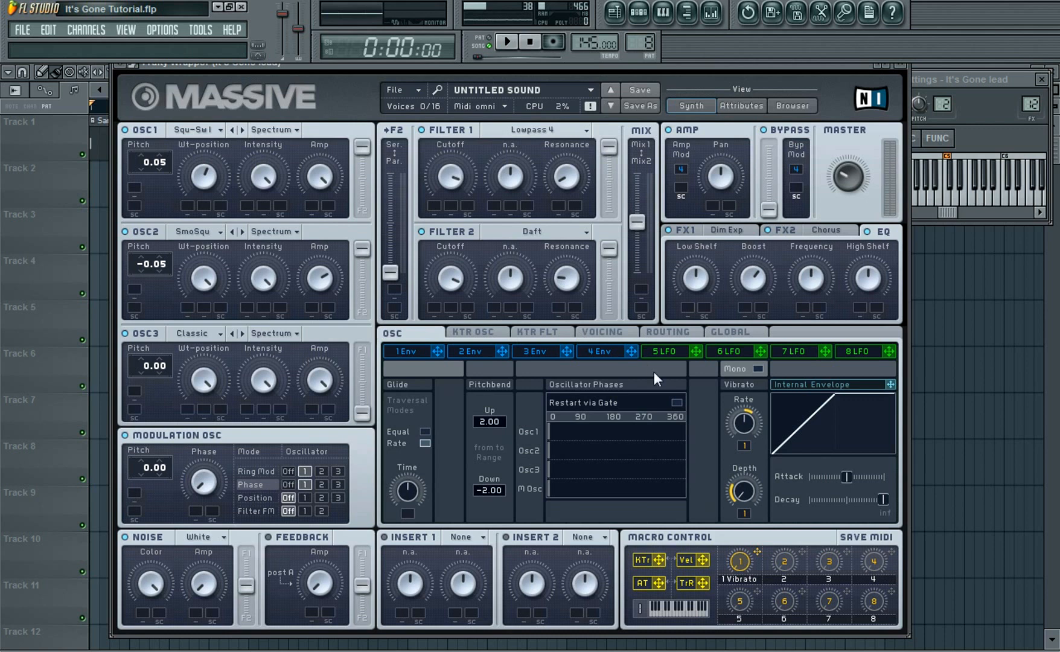
left_click(665, 403)
left_click_drag(590, 442, 590, 442)
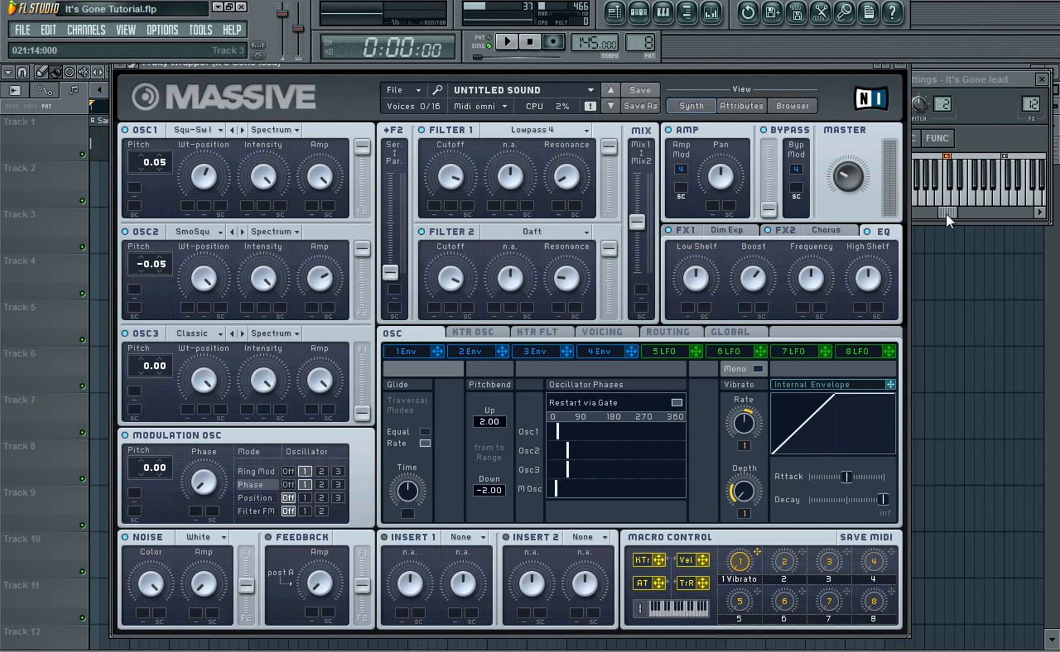
Open envelope 4 and nudge its attack, previewing notes on the channel keyboard
left_click(979, 196)
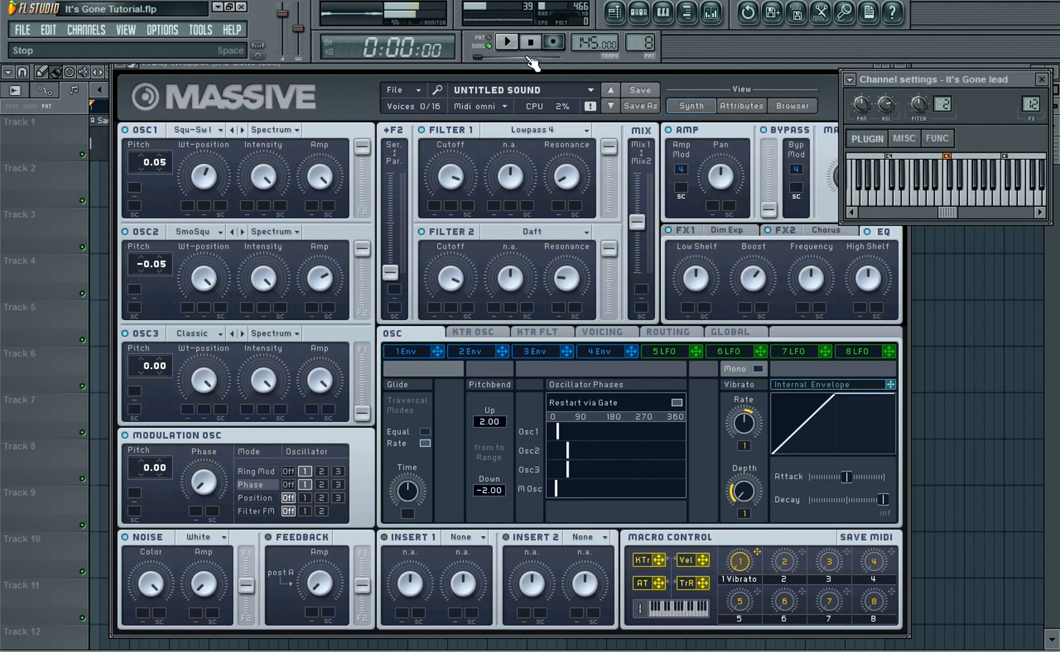
left_click_drag(540, 67, 508, 61)
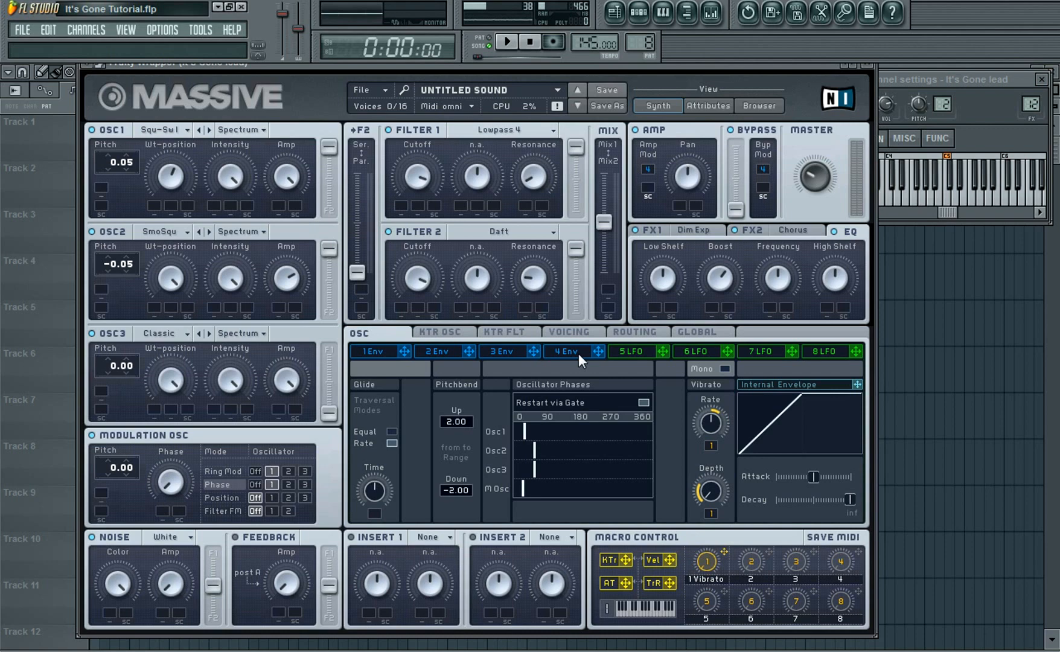
left_click(990, 199)
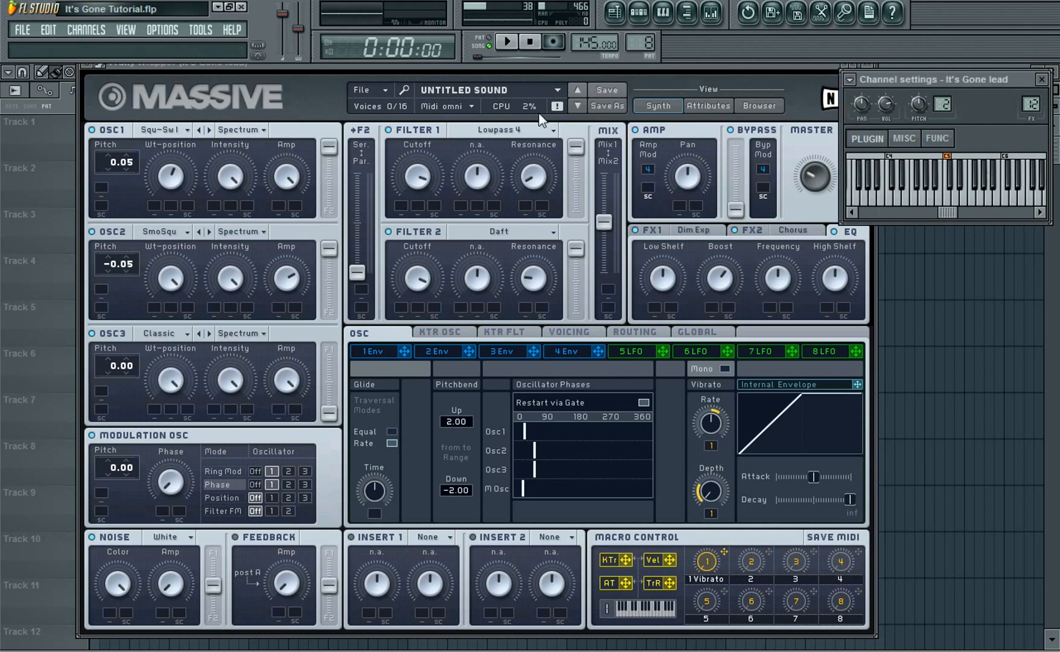
left_click(564, 352)
left_click_drag(454, 492, 441, 491)
left_click(973, 206)
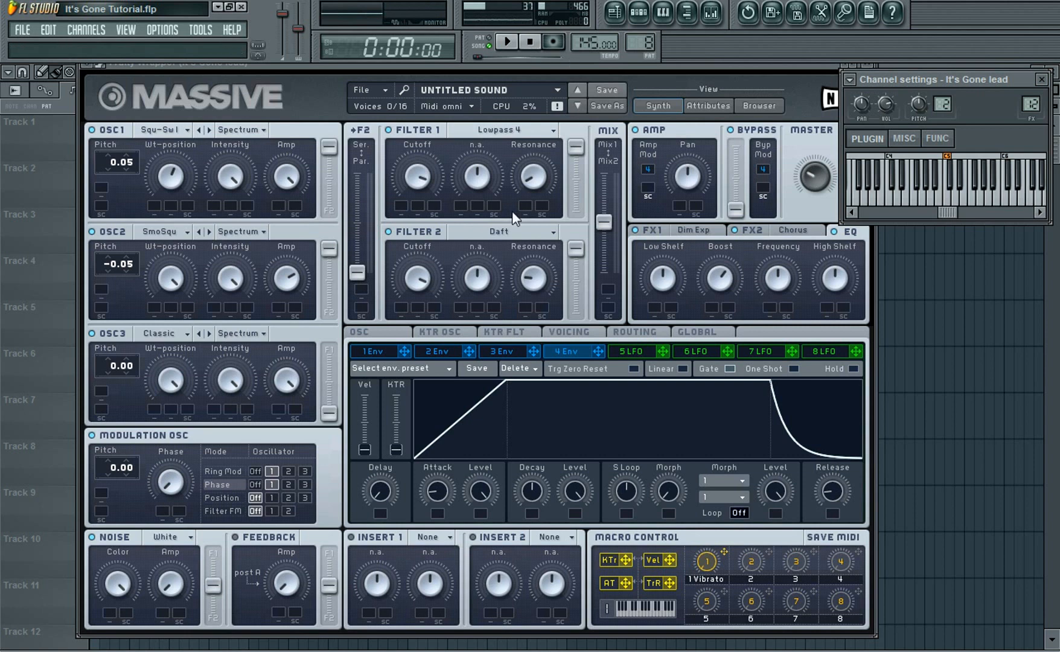
Play and stop the pattern to audition the lead sound
left_click_drag(985, 76, 1005, 74)
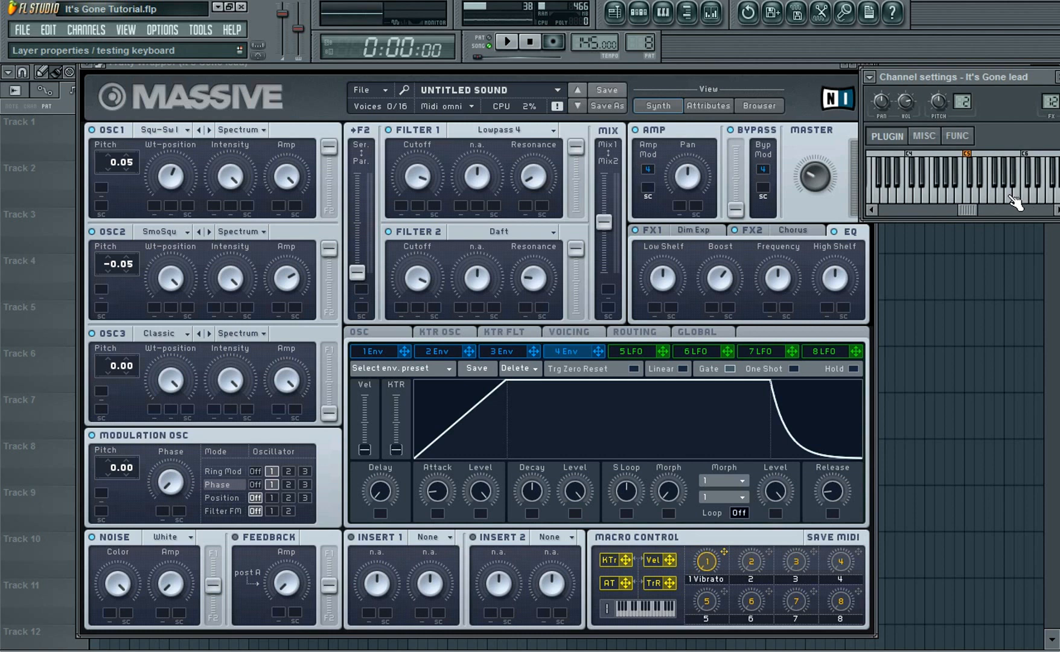
left_click(478, 38)
left_click(504, 43)
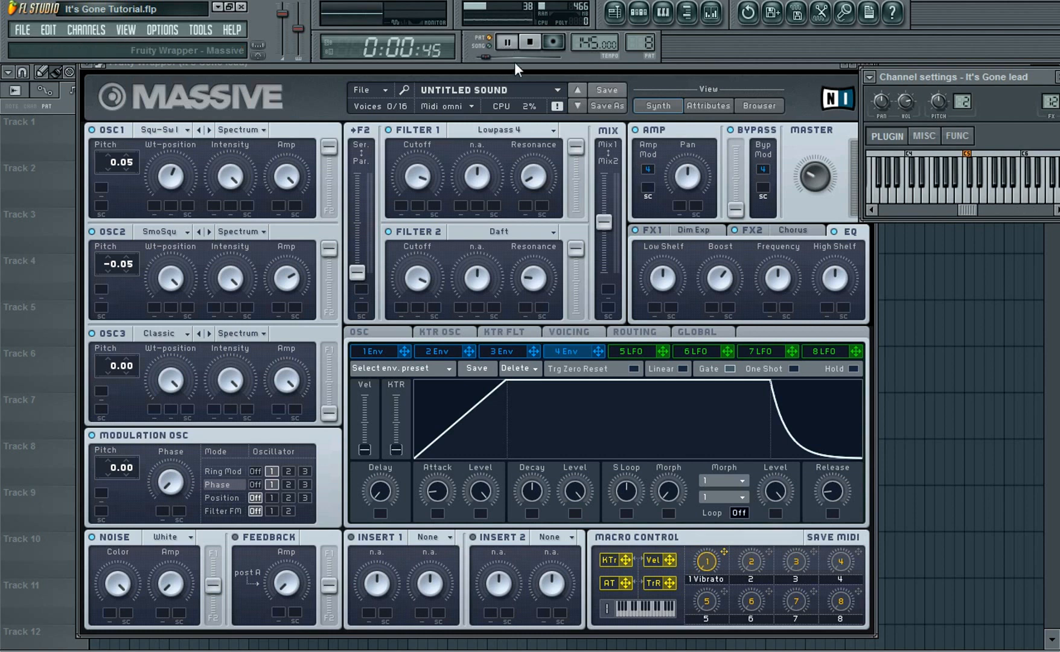
left_click(529, 44)
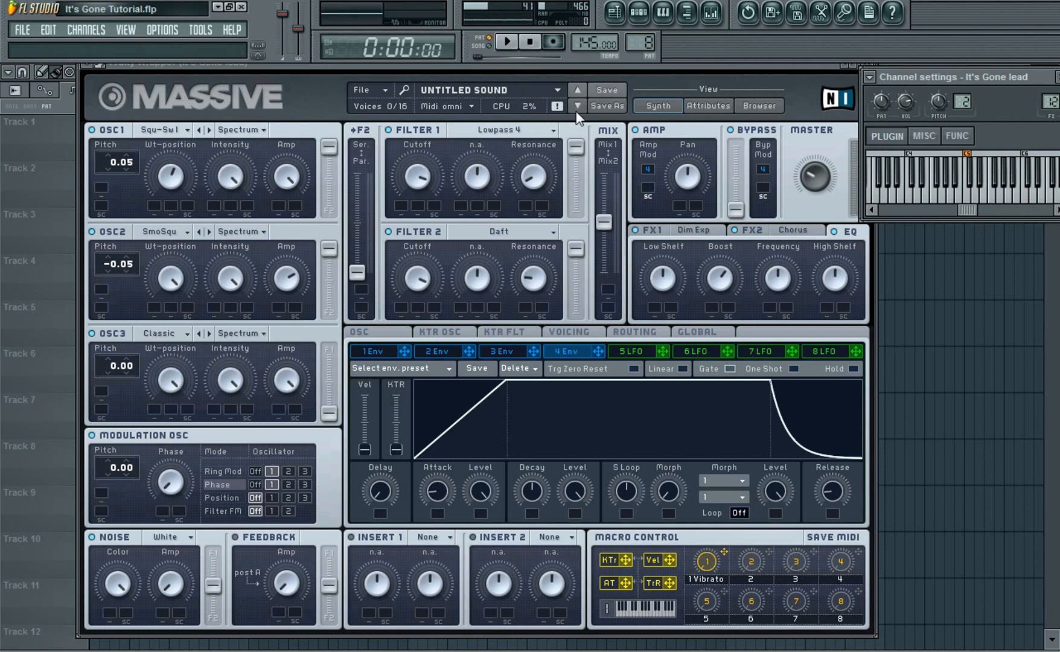
In envelope 3, raise the decay level to maximum and slightly shorten the attack
left_click(516, 349)
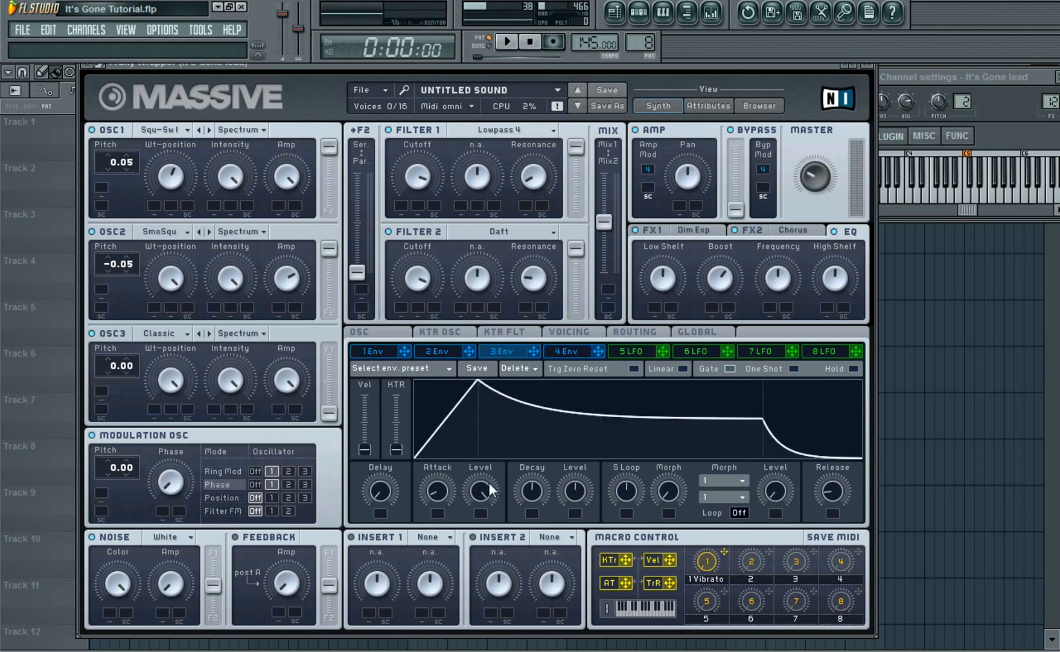
left_click_drag(582, 492, 582, 387)
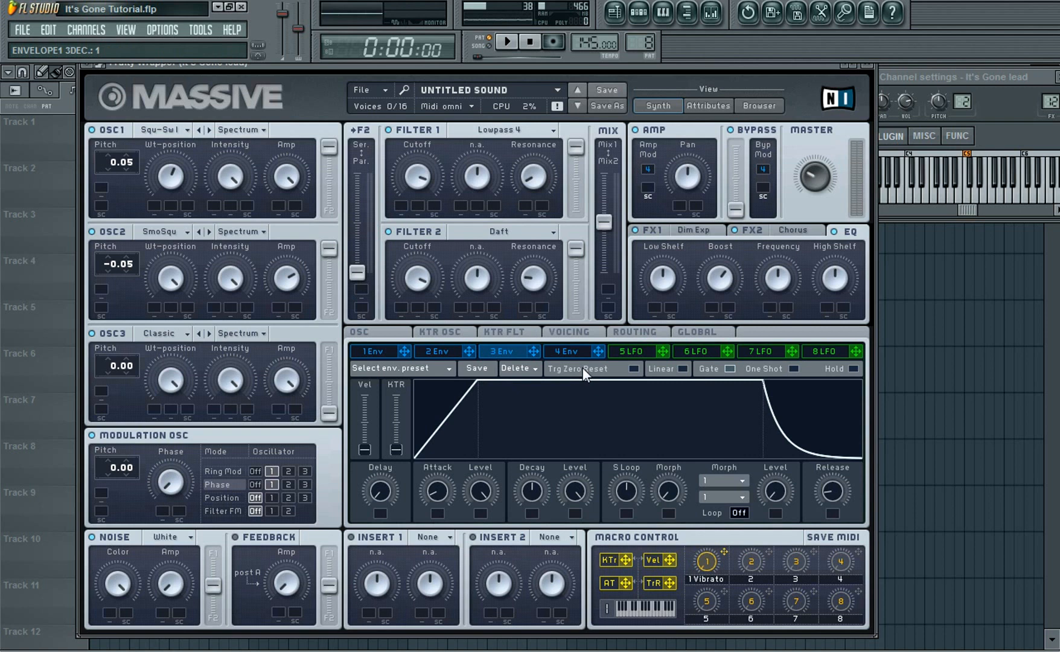
left_click_drag(446, 489, 447, 481)
Assign envelope 3 to the pitch of OSC1, OSC2 and OSC3 with amount 1.00, then preview a note
left_click_drag(535, 350, 101, 188)
left_click_drag(510, 354, 101, 287)
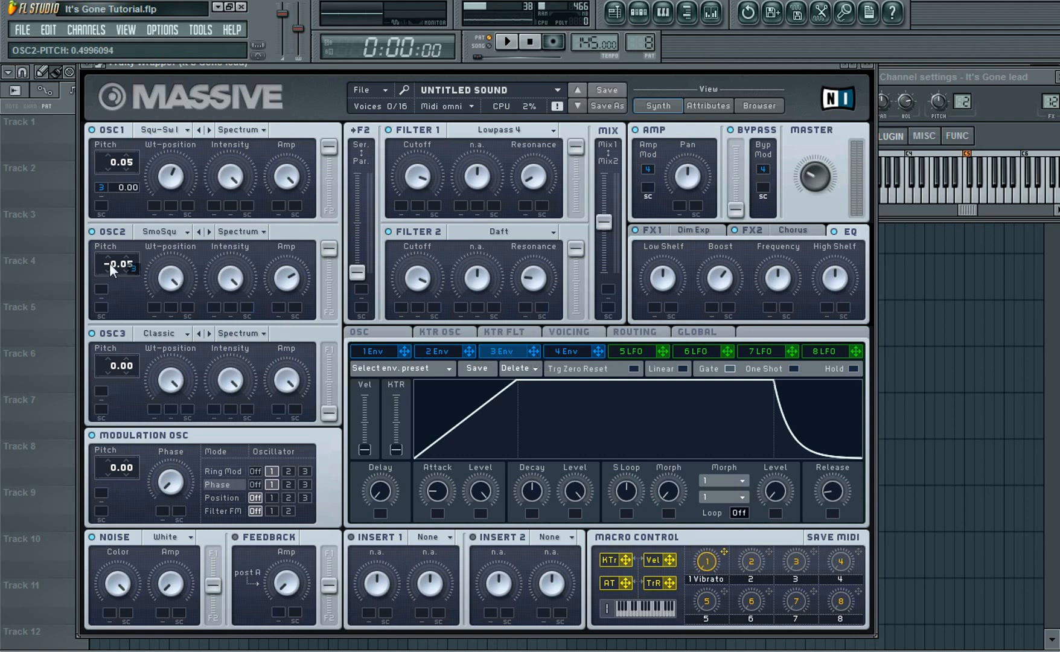
left_click_drag(535, 351, 100, 390)
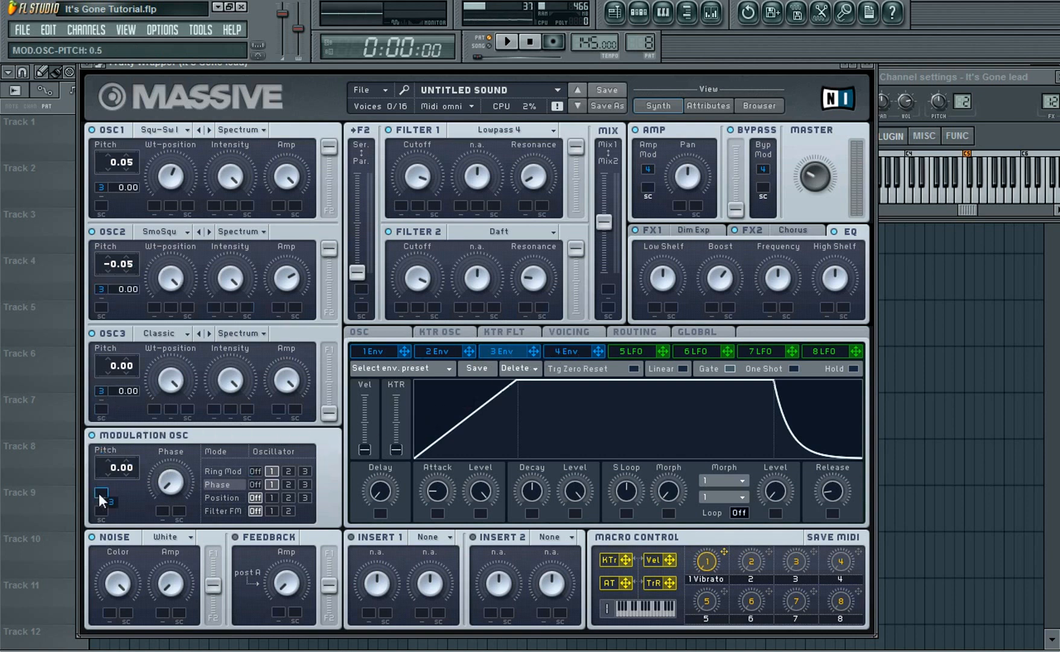
left_click_drag(122, 184, 120, 182)
left_click(1011, 203)
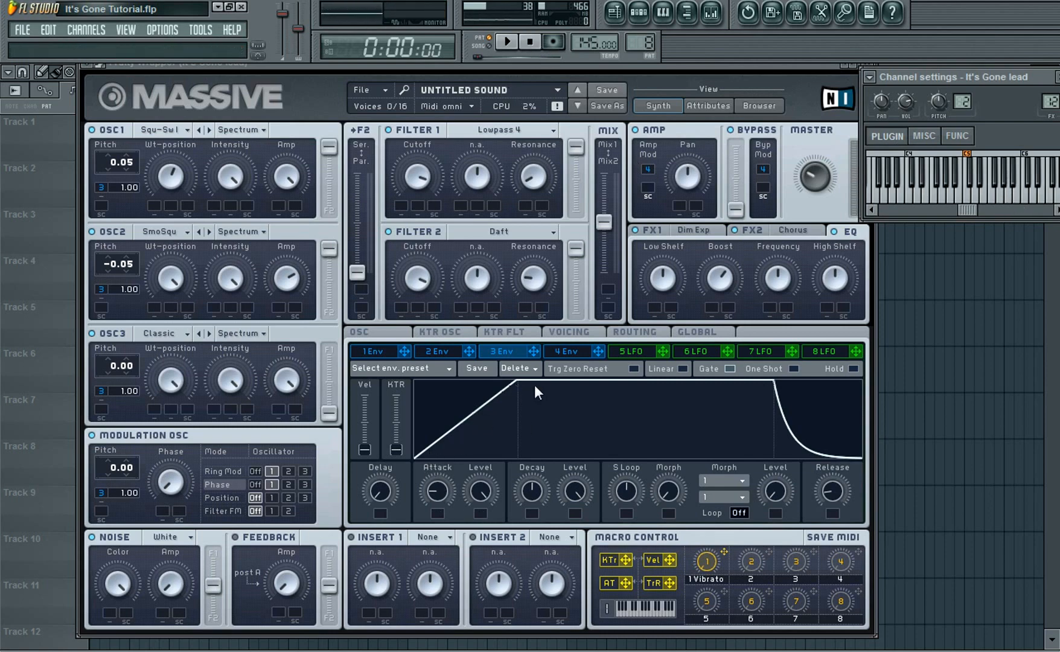
Adjust envelope 3's attack time, previewing a note after each change
left_click_drag(433, 503, 439, 467)
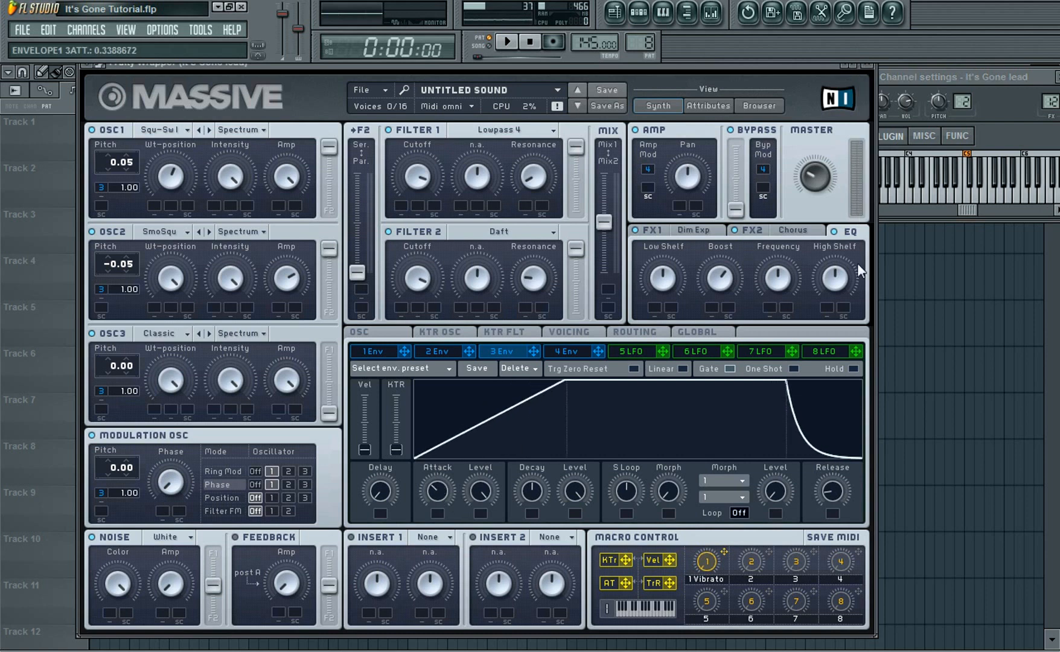
left_click(1012, 201)
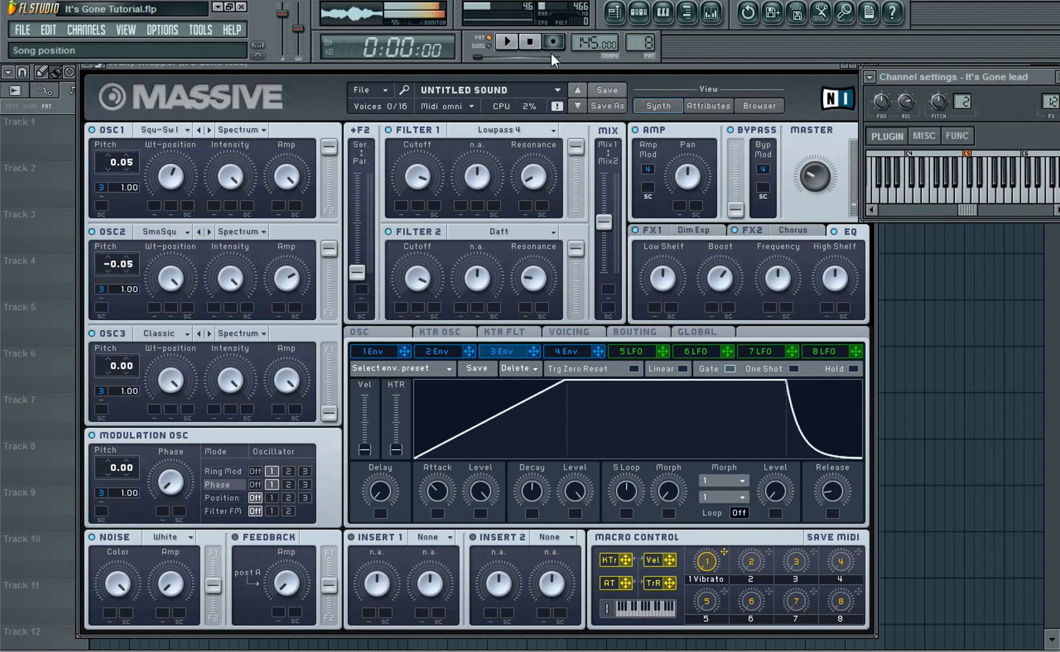
left_click_drag(439, 491, 439, 510)
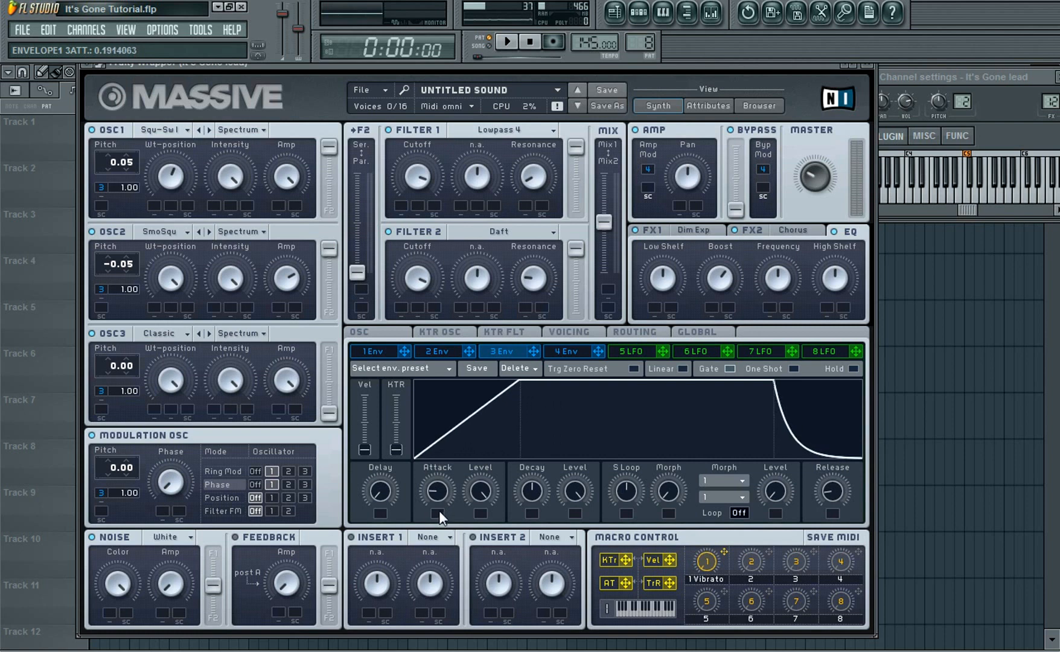
left_click(1015, 202)
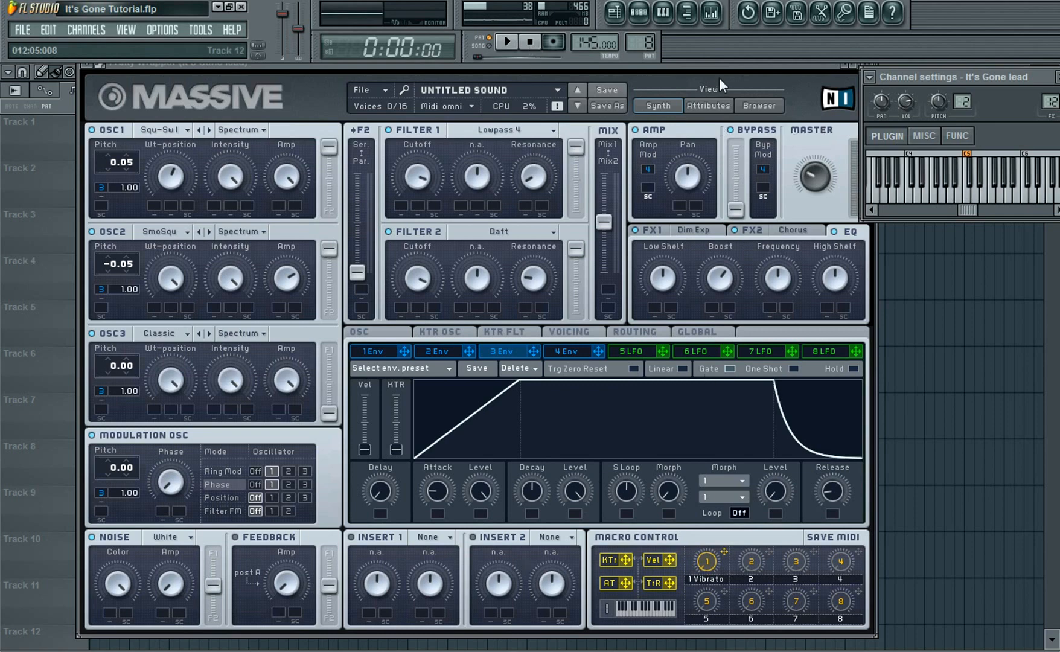
Load Parabolic Shaper into Insert 1 and Bitcrusher into Insert 2
left_click_drag(721, 71, 709, 64)
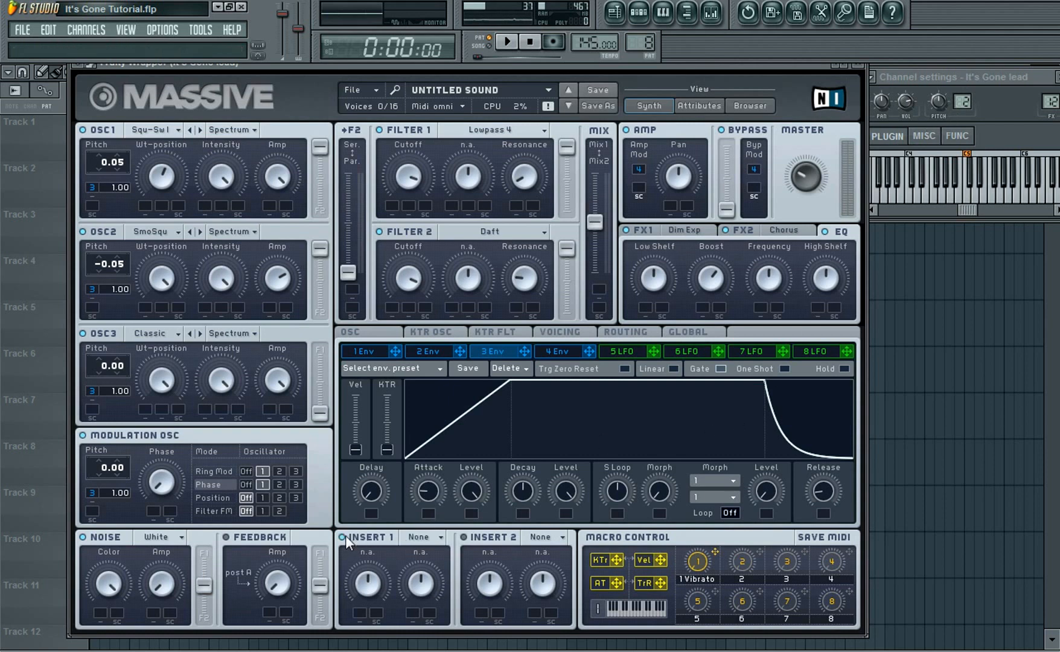
left_click(421, 539)
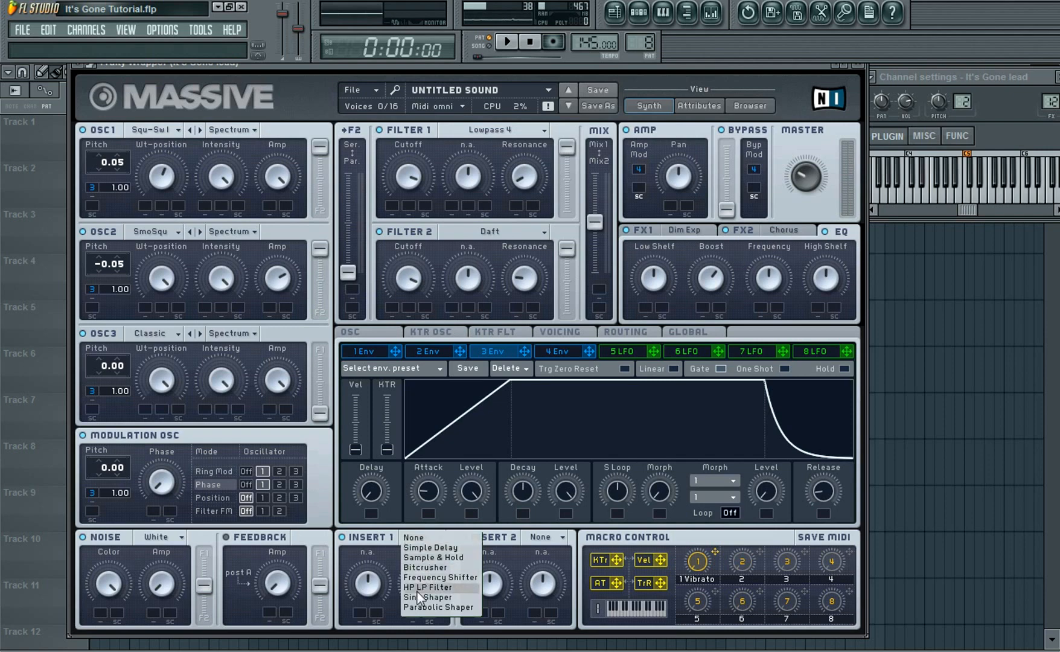
left_click(418, 607)
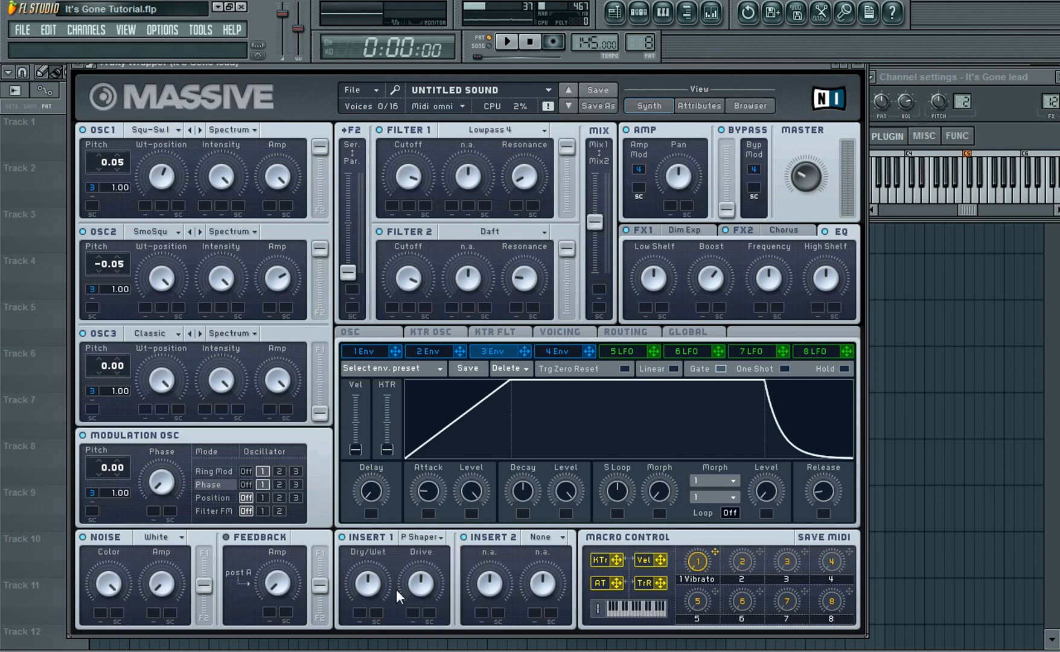
left_click(547, 536)
left_click(538, 568)
Turn Insert 1's Drive to maximum and lower Insert 2's Dry/Wet and Crush amounts
left_click_drag(363, 574, 363, 575)
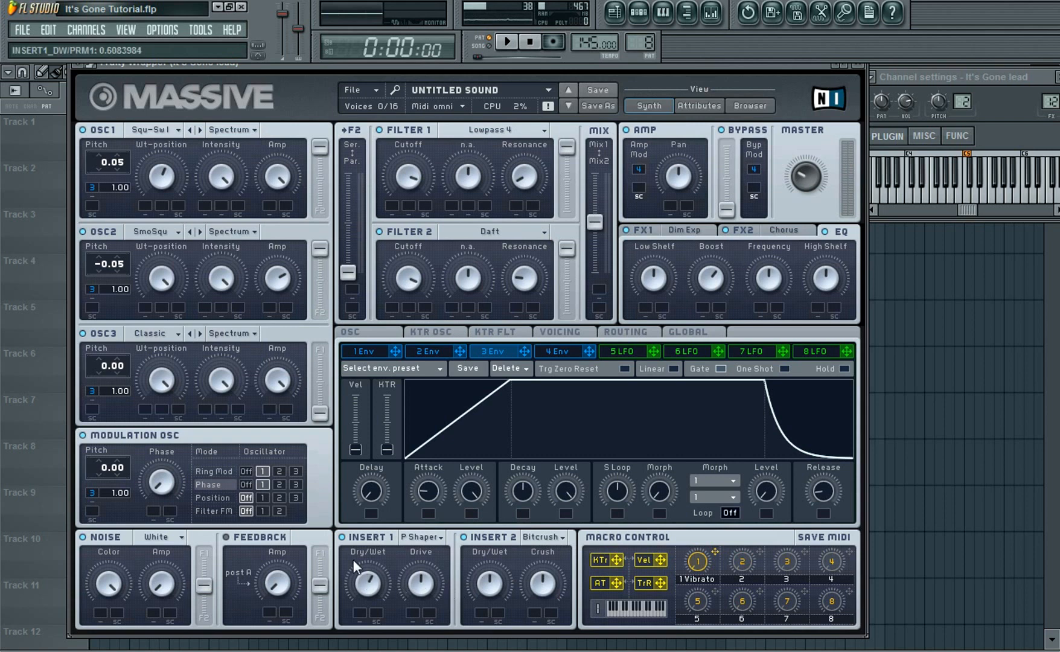
left_click_drag(428, 587, 403, 512)
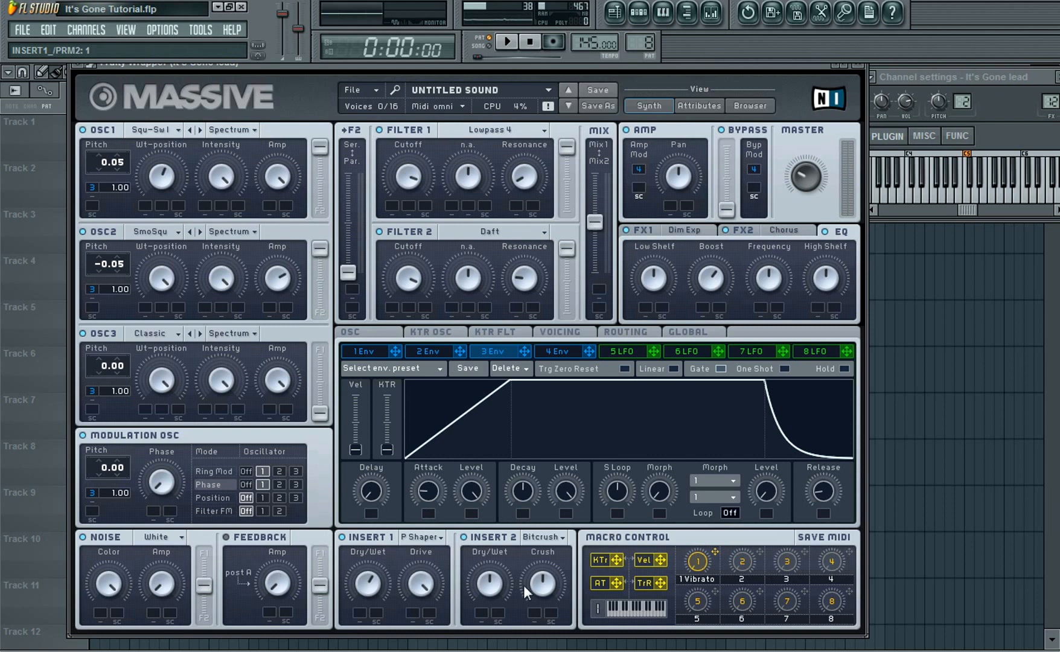
left_click_drag(490, 578, 487, 588)
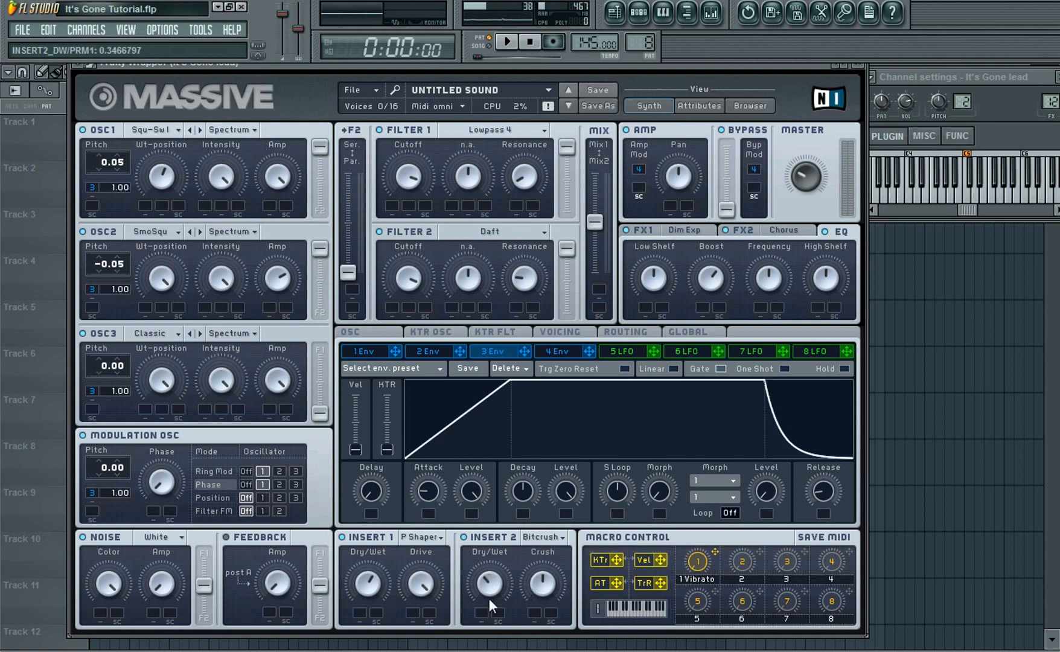
left_click_drag(555, 582, 554, 594)
In the Routing page, enable Insert 2 in the path after the filters and preview a note
left_click(627, 332)
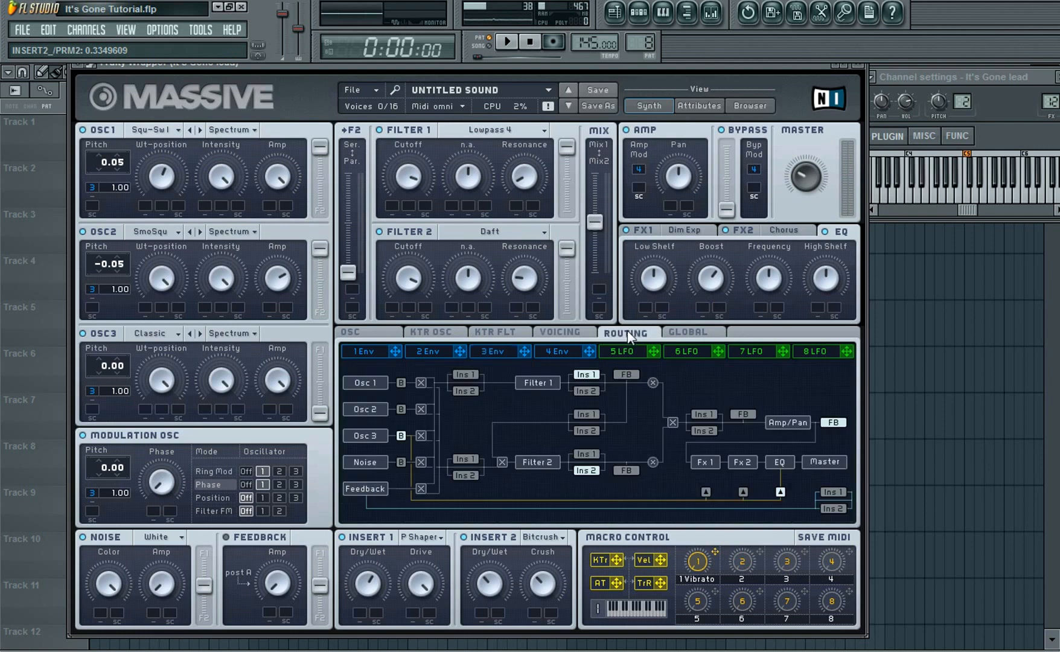
left_click(702, 430)
left_click(1017, 201)
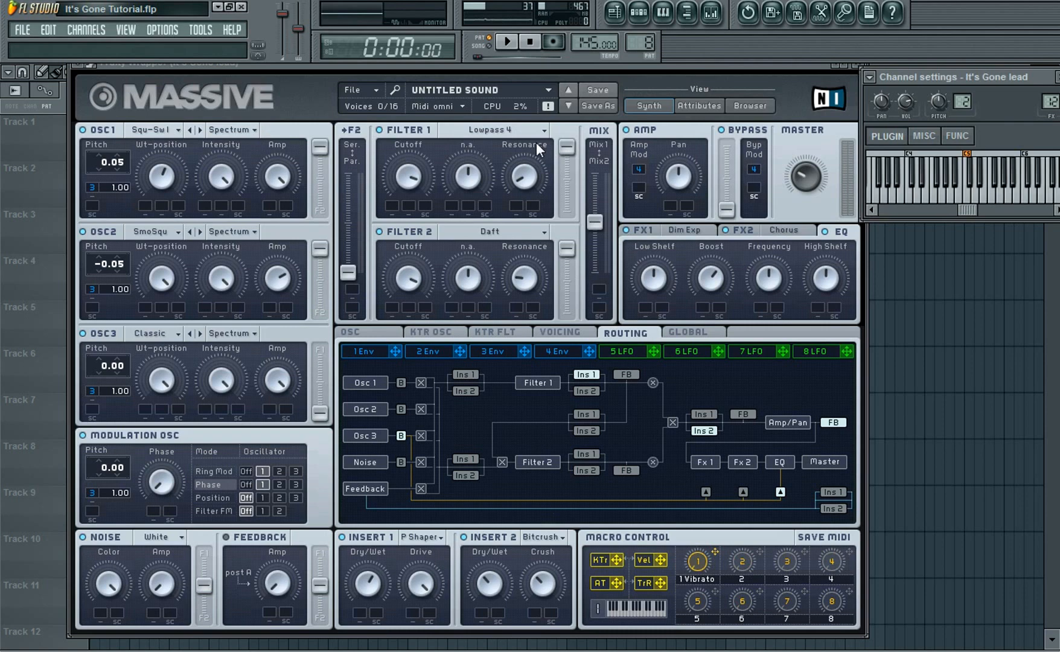
Close Massive, open the mixer and load Maximus into the lead's first effect slot
left_click(855, 64)
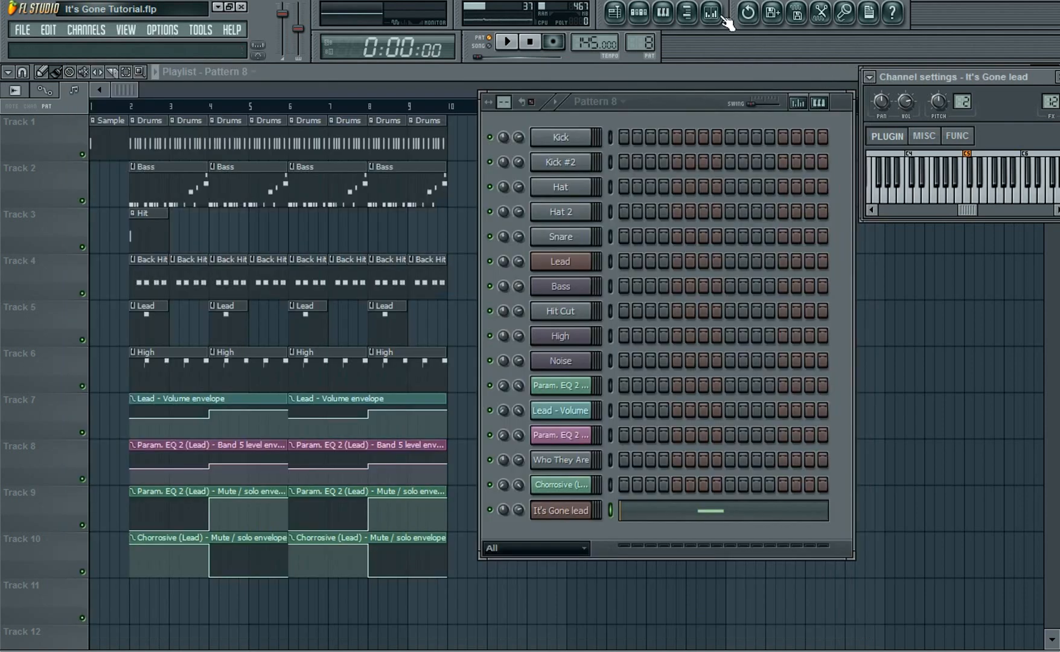
left_click(711, 13)
left_click_drag(536, 161, 577, 162)
left_click(509, 203)
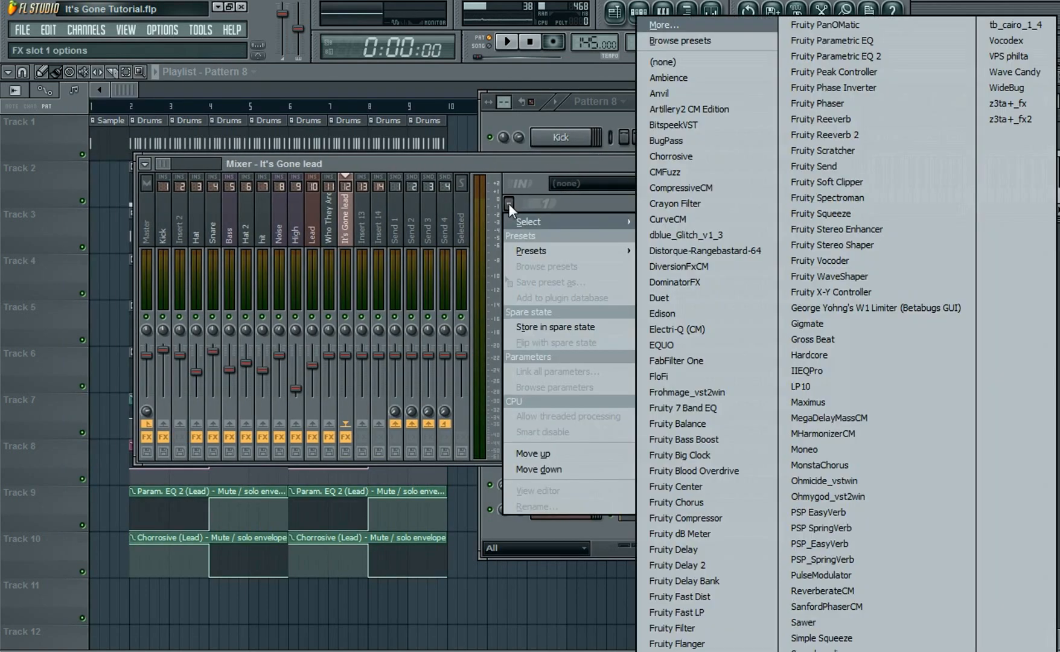
left_click(806, 402)
Step through Maximus's Low, Mid, High and Master band settings, then close it
left_click(214, 439)
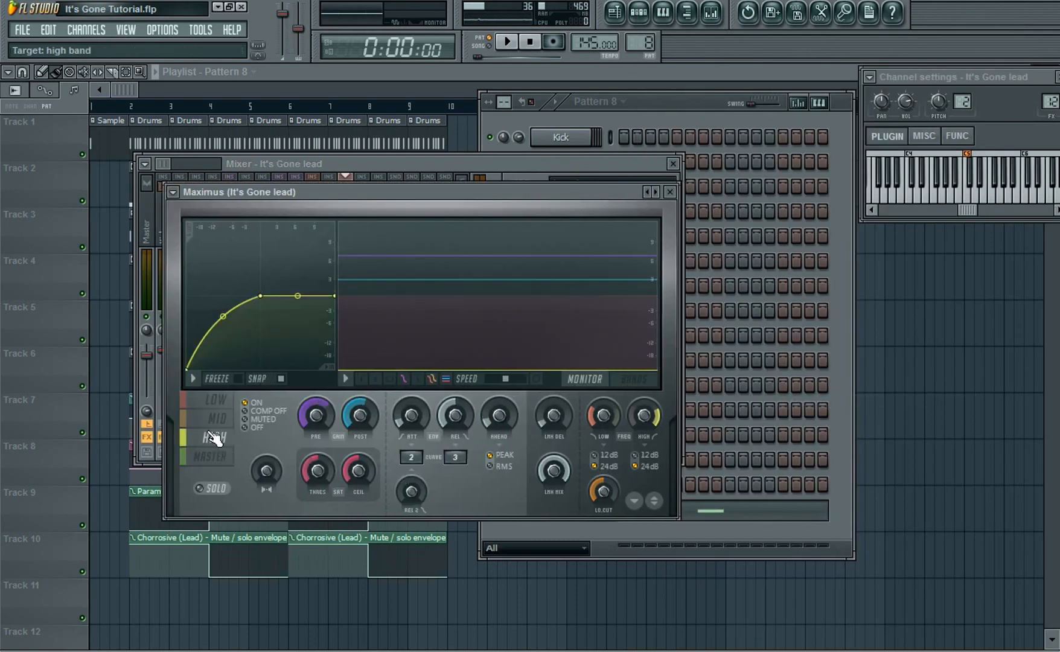
left_click(216, 403)
left_click(217, 423)
left_click(215, 441)
left_click(220, 456)
left_click(224, 420)
left_click(219, 402)
left_click(218, 421)
left_click(218, 439)
left_click(219, 456)
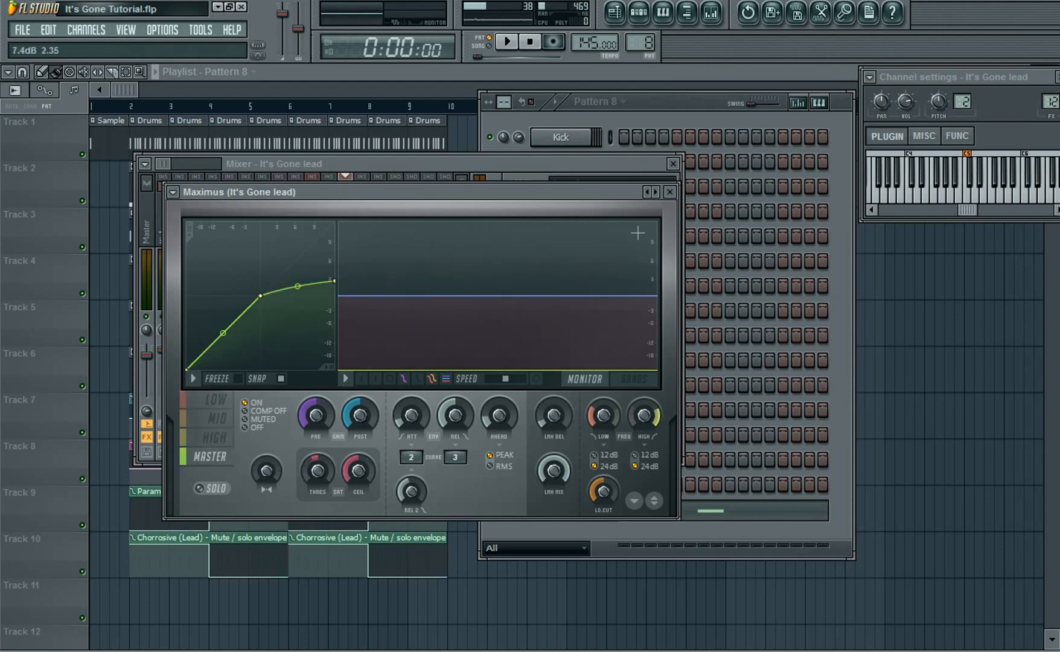
left_click(669, 192)
Load Fruity Parametric EQ 2 into the next slot and pull band 7 down to cut the highs, previewing a note
left_click_drag(635, 160, 693, 175)
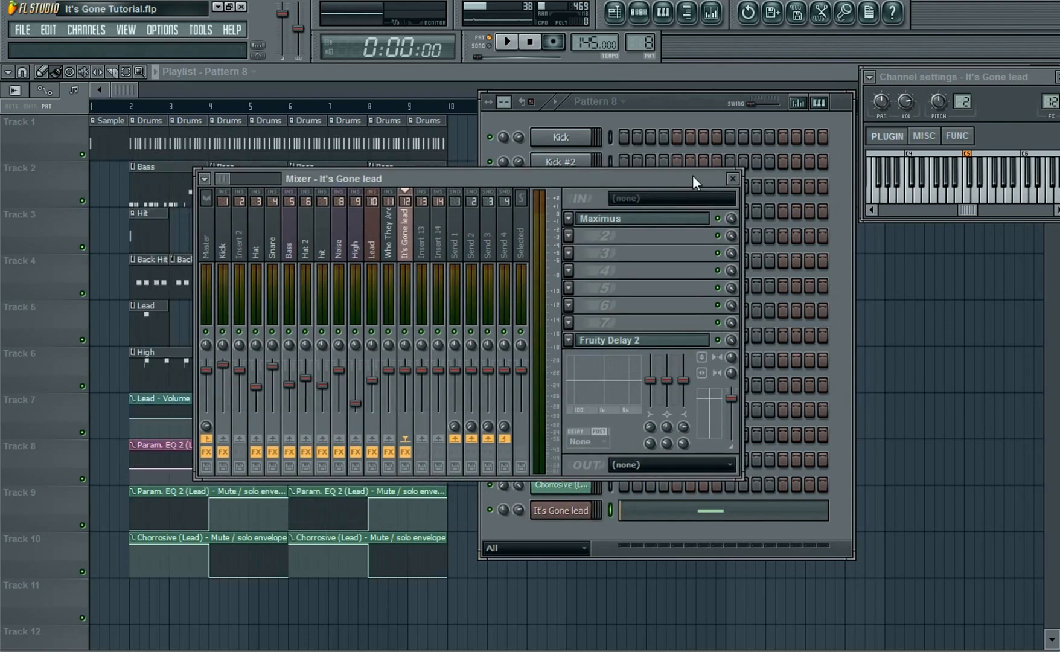
left_click(1014, 199)
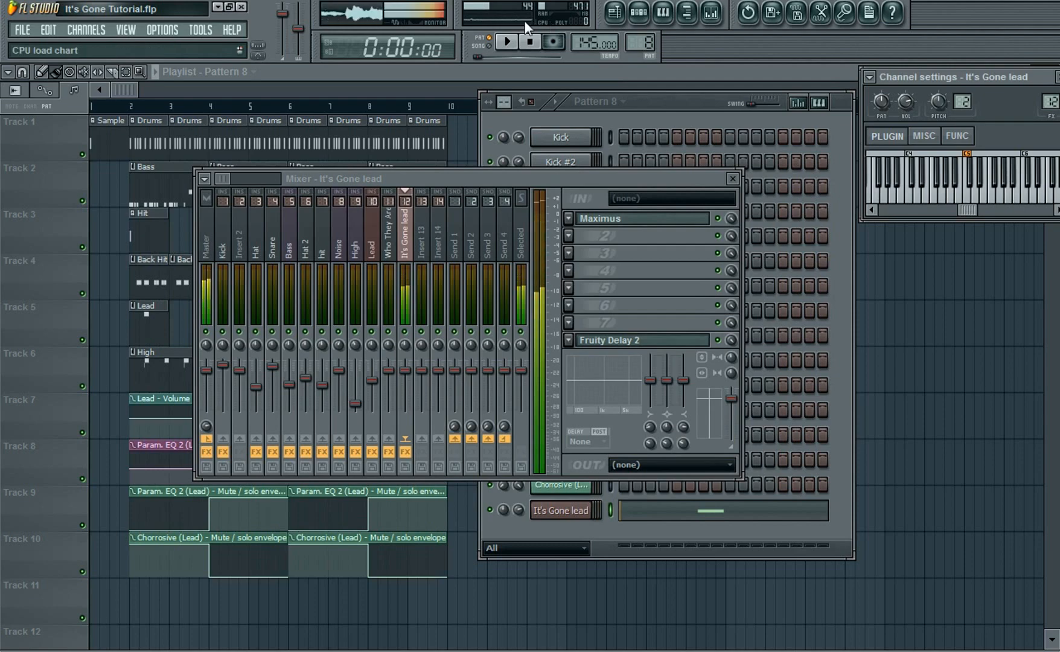
left_click(571, 236)
left_click(854, 61)
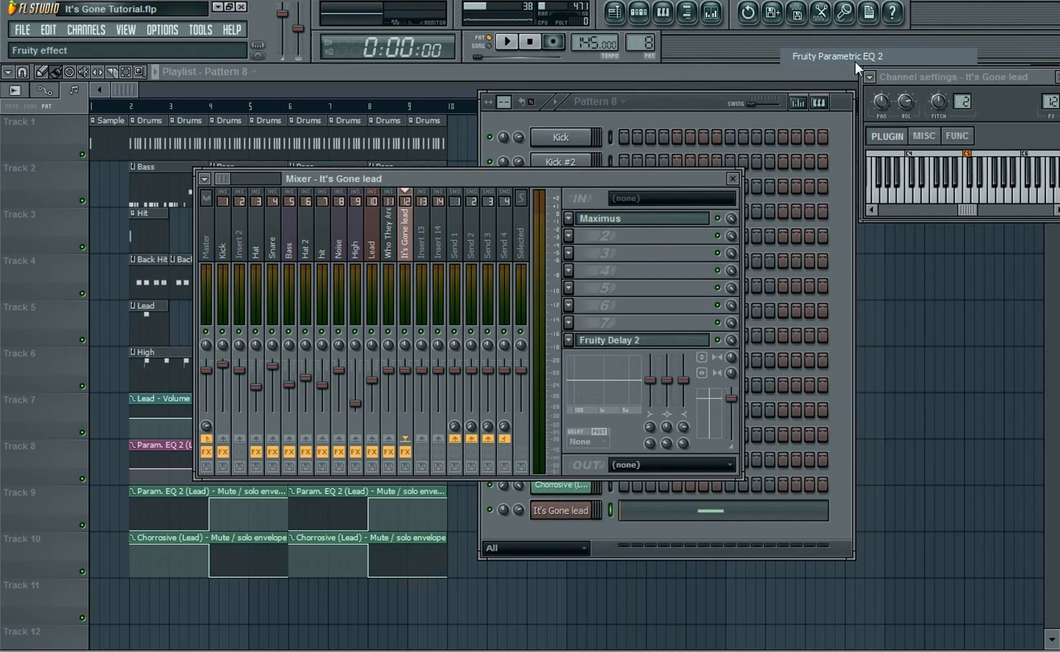
left_click_drag(483, 337, 445, 373)
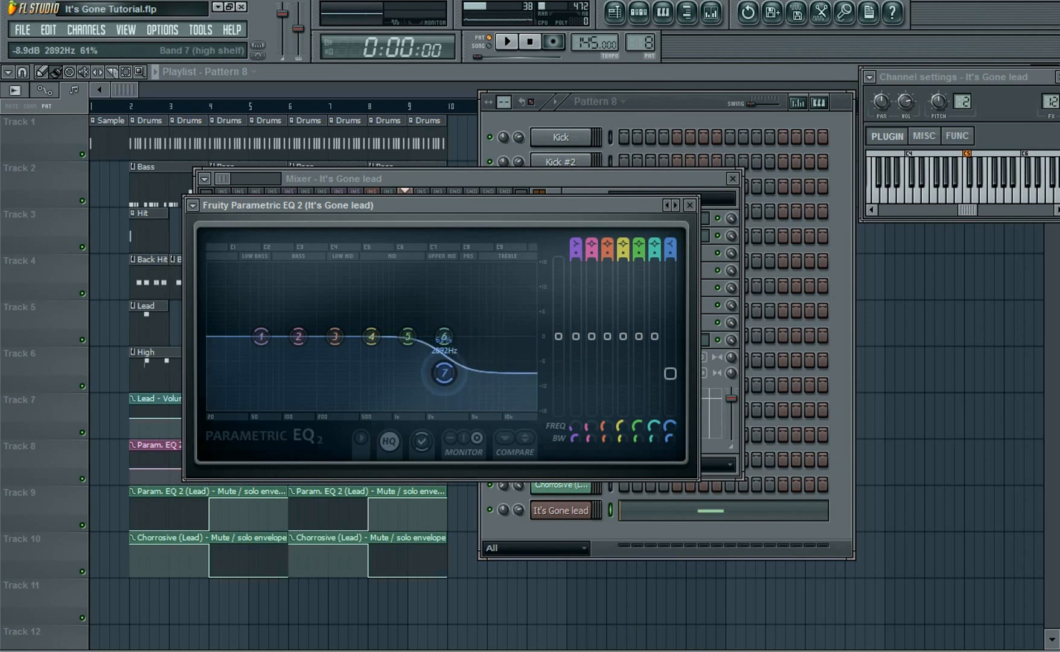
left_click(1014, 205)
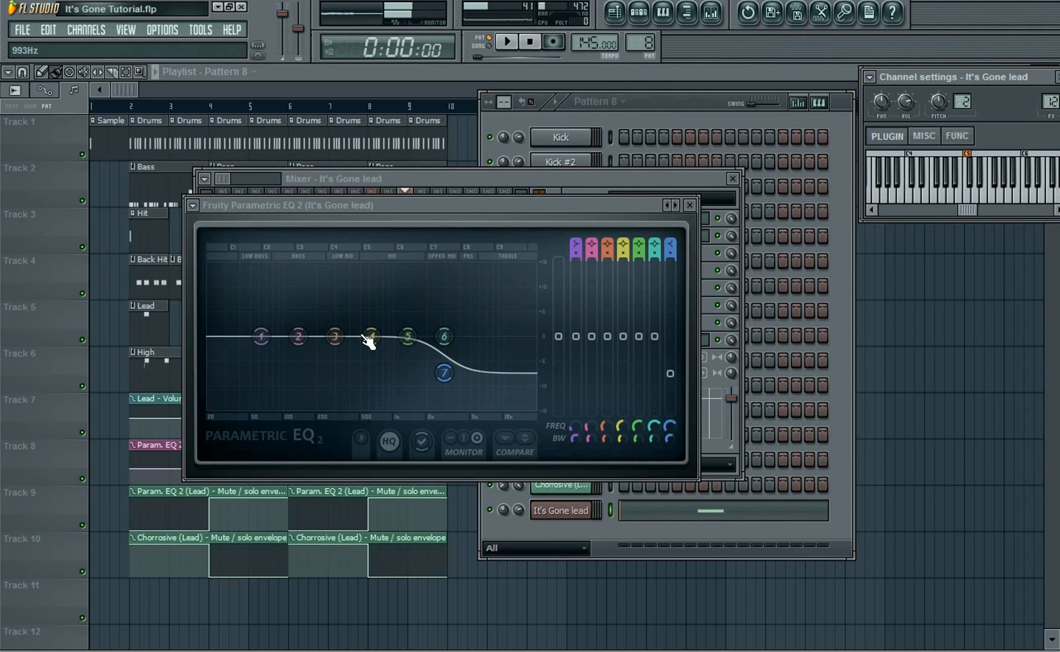
Set EQ band 1 to a High pass filter with a Steep 8 order
right_click(262, 338)
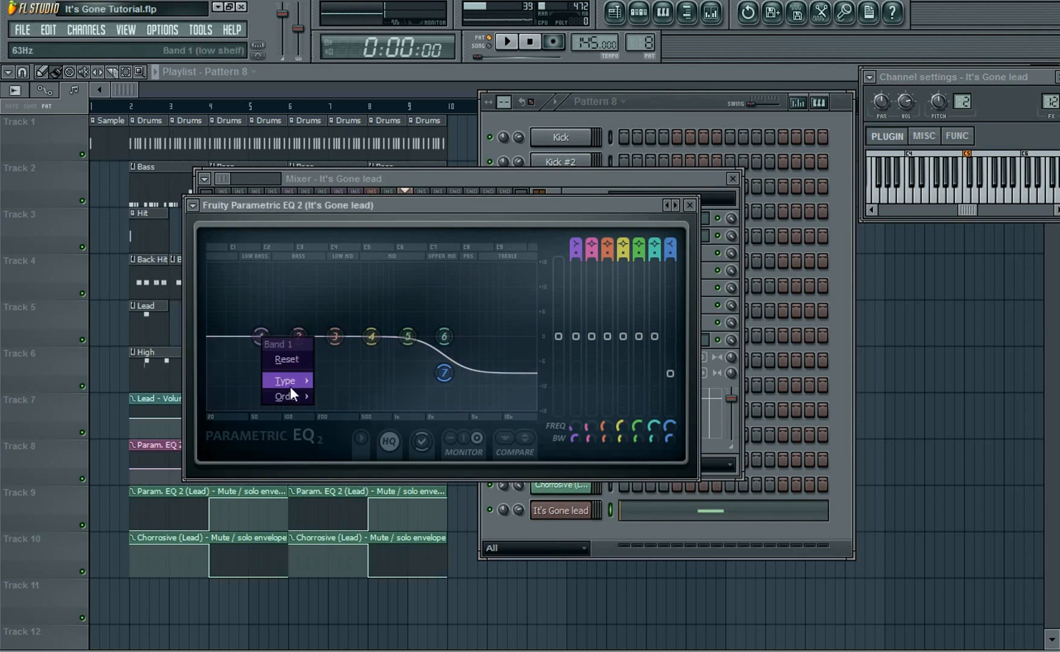
mouse_move(290, 387)
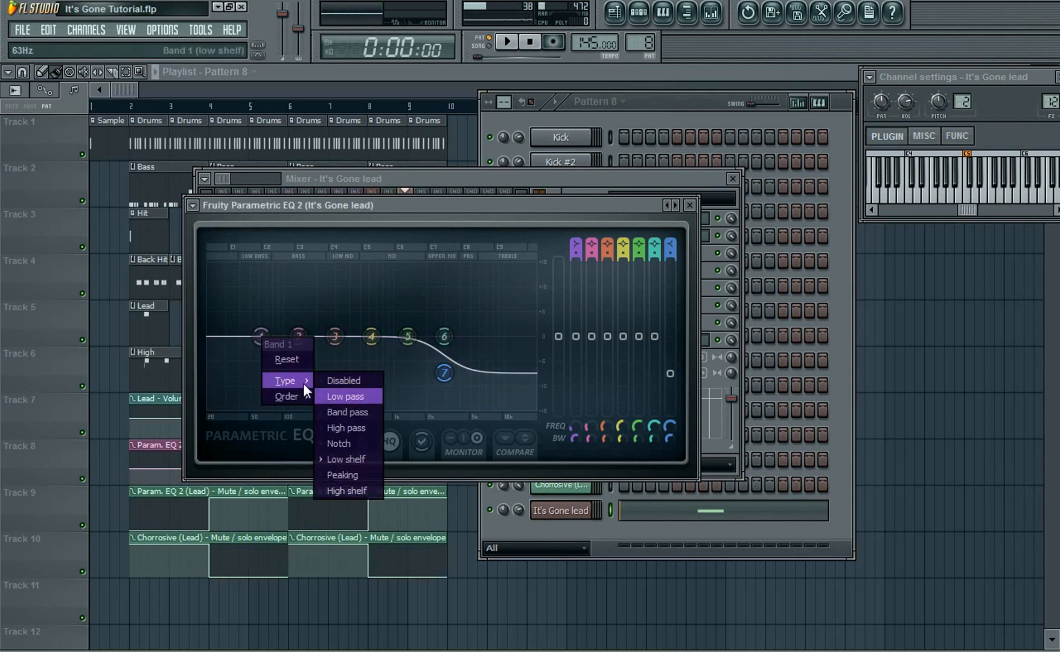
left_click(344, 430)
right_click(261, 337)
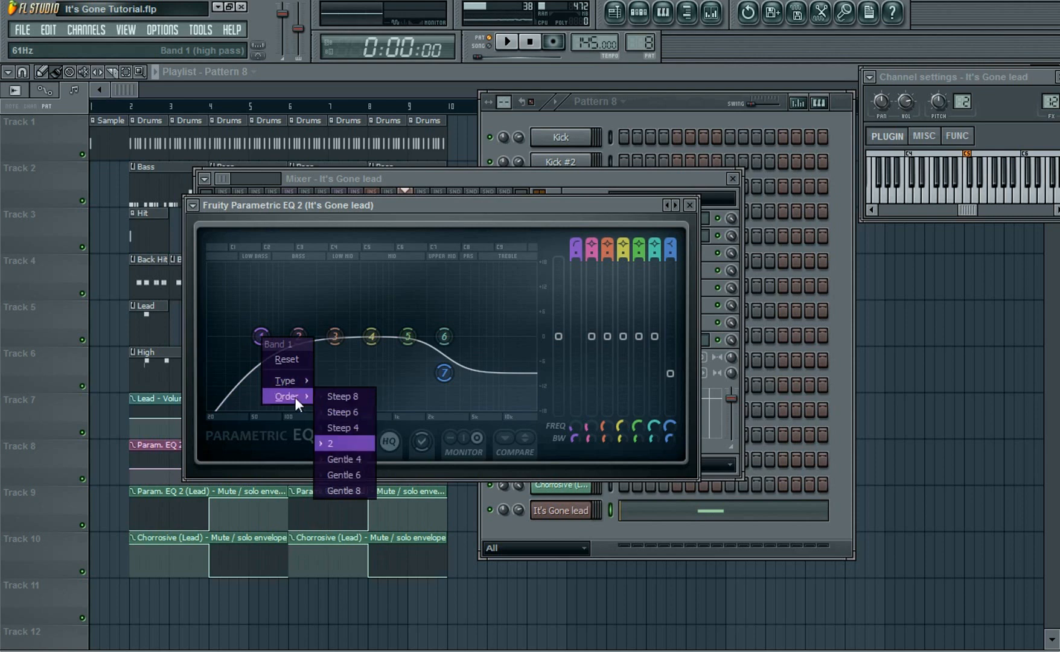
left_click(340, 397)
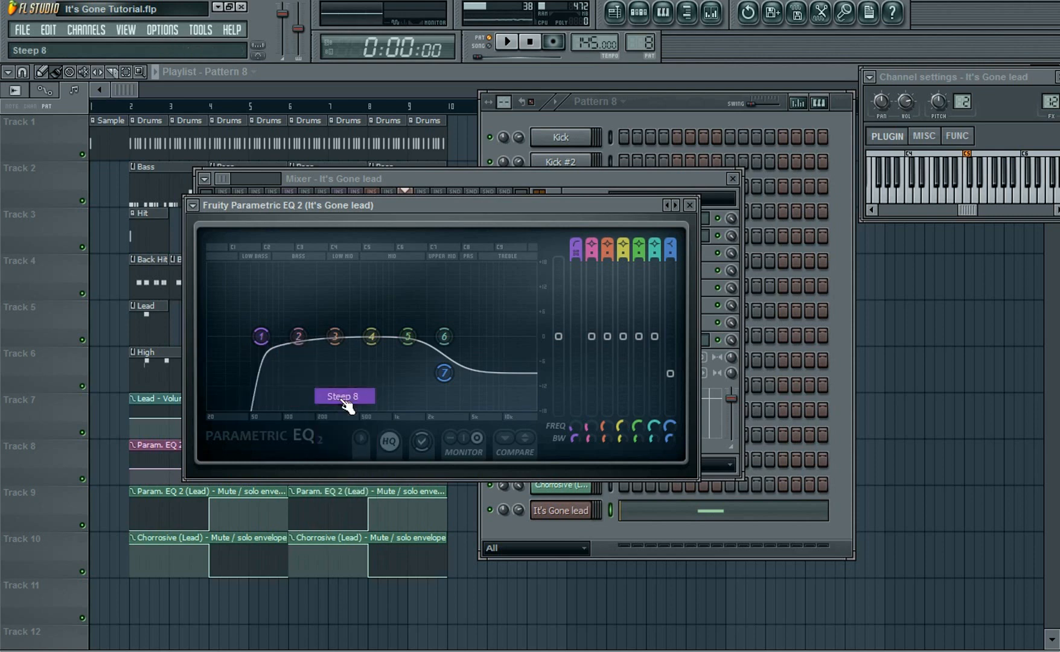
Raise band 1's high-pass cutoff frequency and preview a note
mouse_move(574, 427)
left_mouse_down()
mouse_move(575, 389)
mouse_move(574, 429)
left_mouse_up()
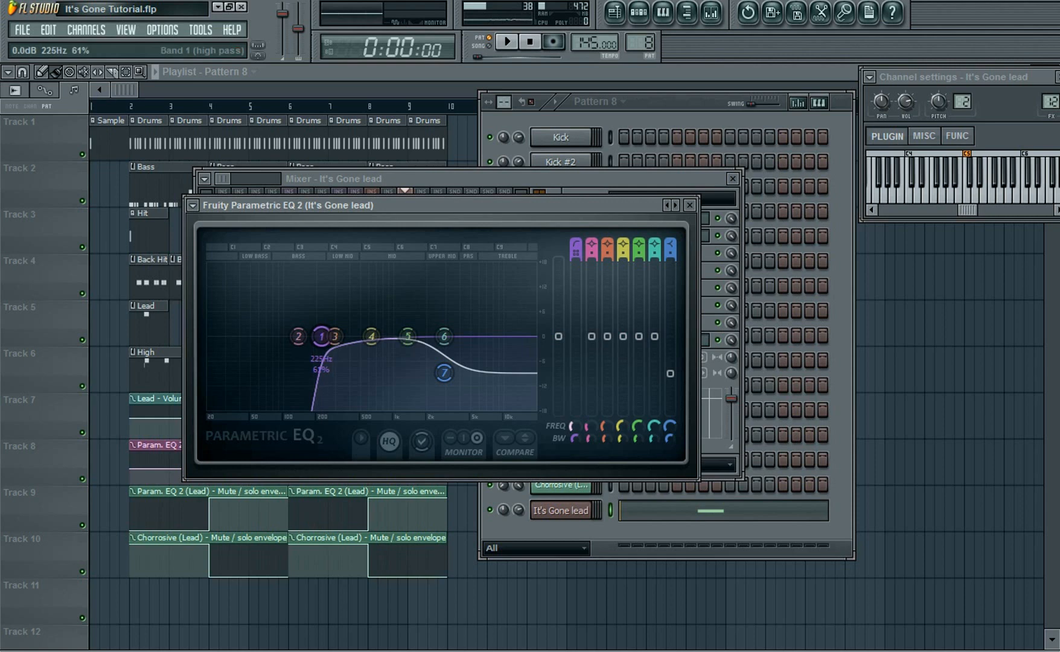
left_click(1018, 195)
left_click_drag(573, 426, 572, 420)
Pull bands 4 and 5 slightly down to dip the mids, previewing notes, and close the EQ
left_click_drag(371, 337, 372, 354)
left_click(1017, 196)
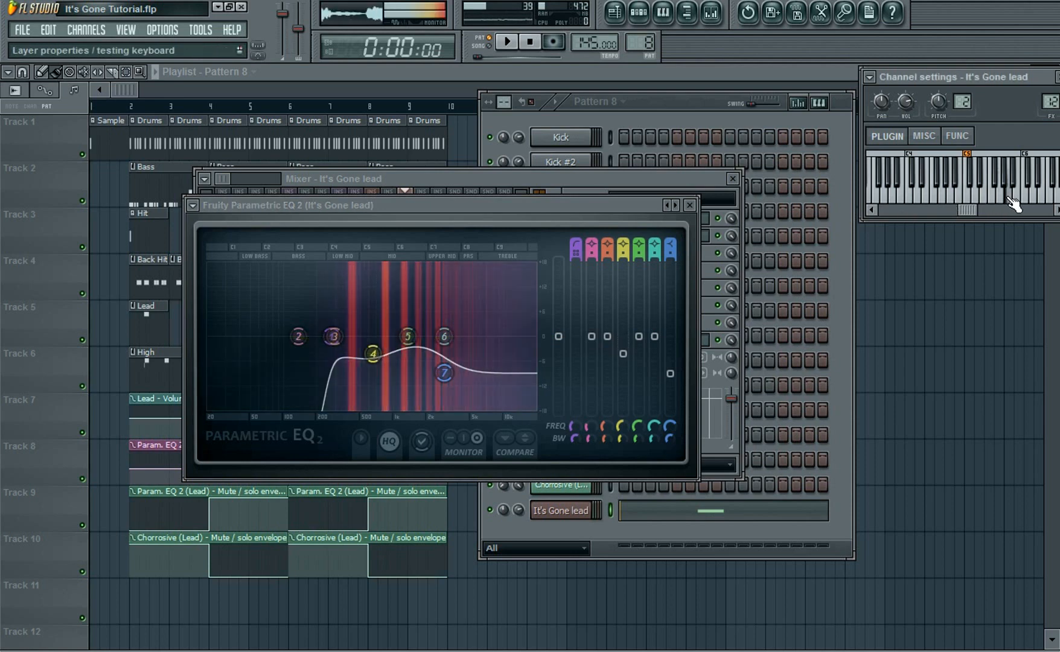
left_click_drag(373, 354, 378, 352)
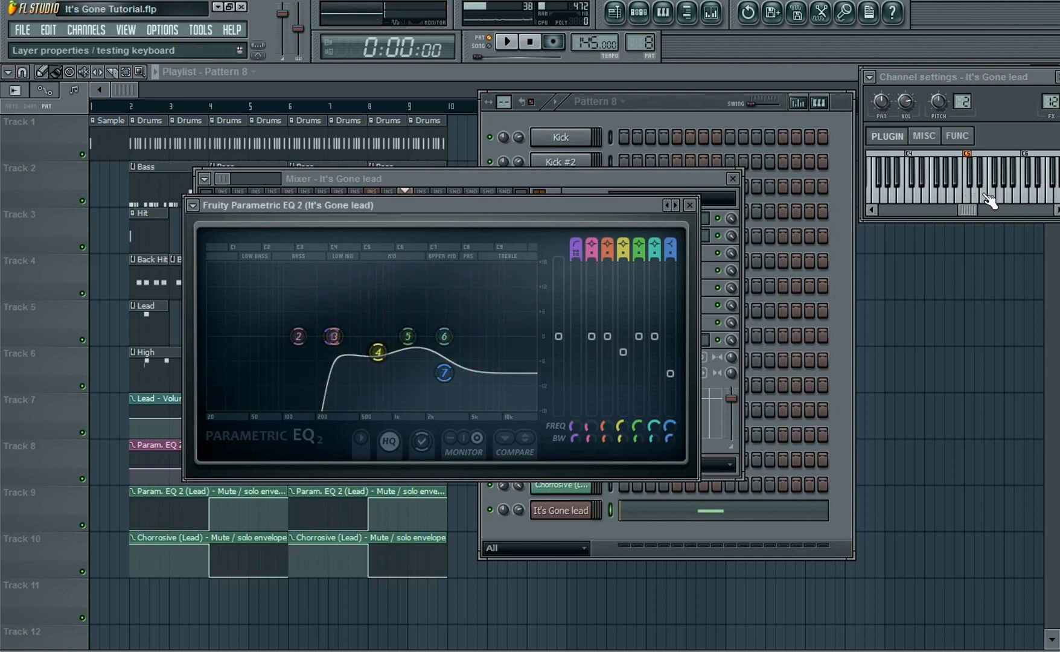
left_click(1012, 199)
left_click(1012, 202)
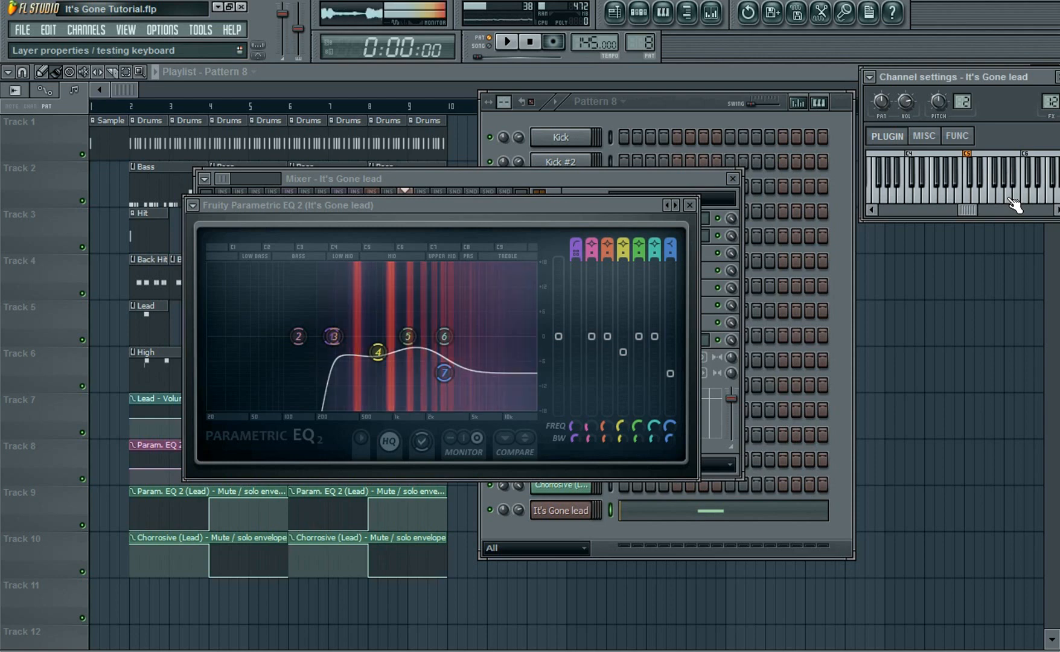
left_click_drag(416, 349, 427, 352)
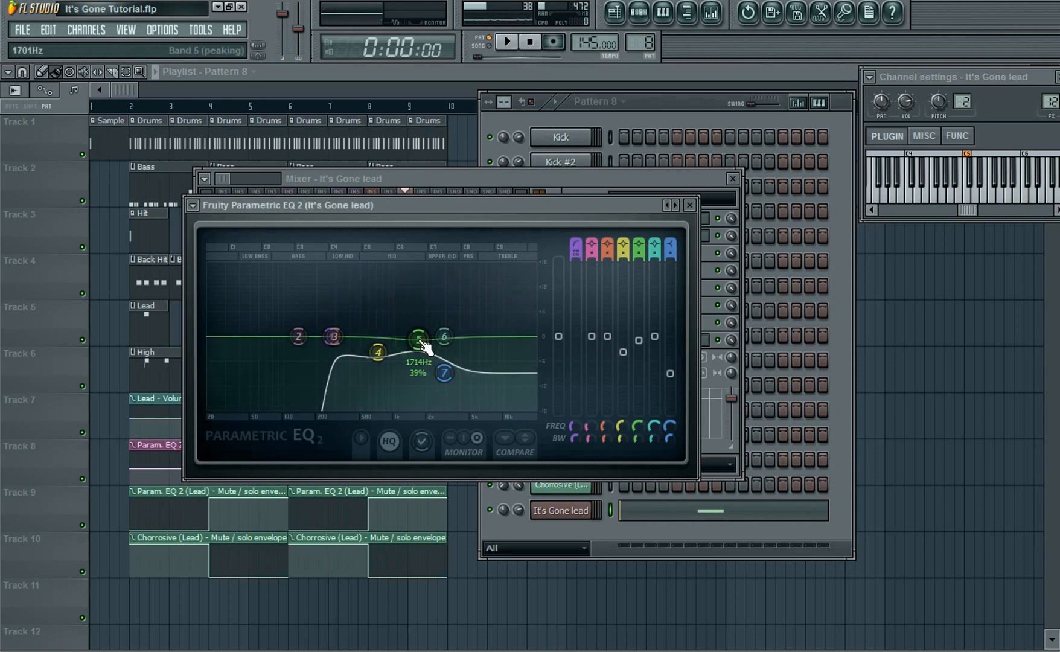
left_click(1013, 202)
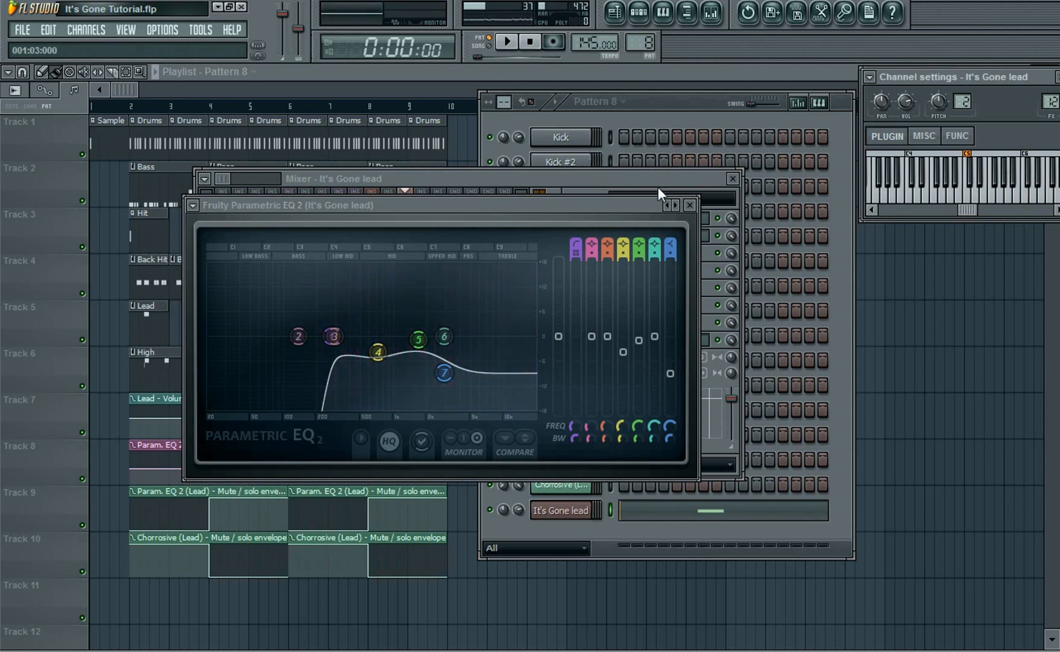
left_click(690, 205)
Load Duet into the lead's third effect slot, close its window and preview a note
left_click_drag(686, 183, 672, 171)
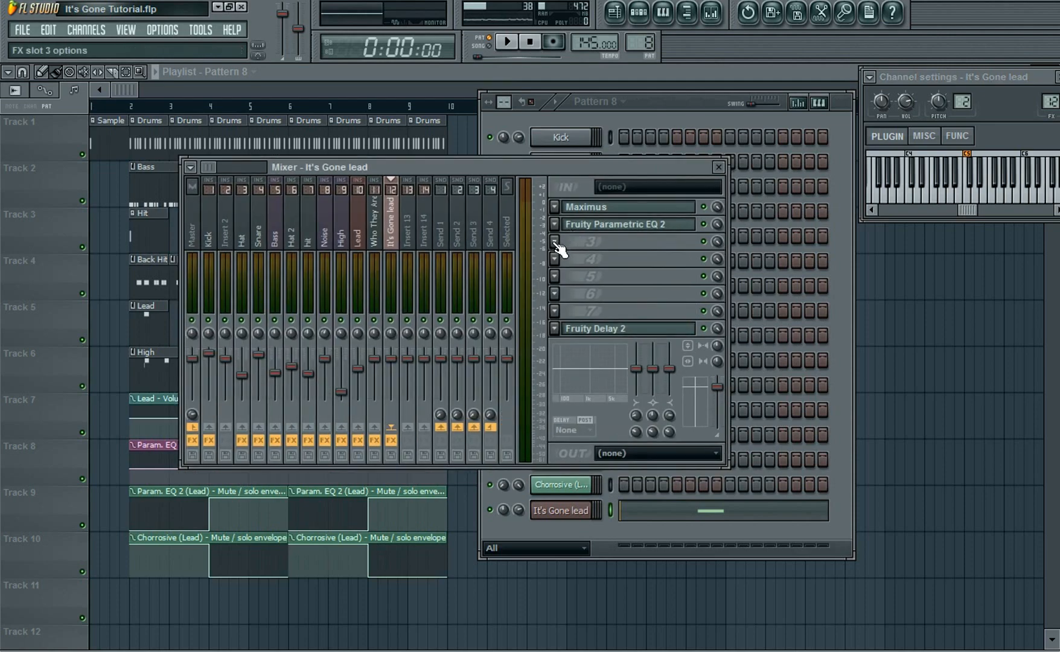
left_click(551, 241)
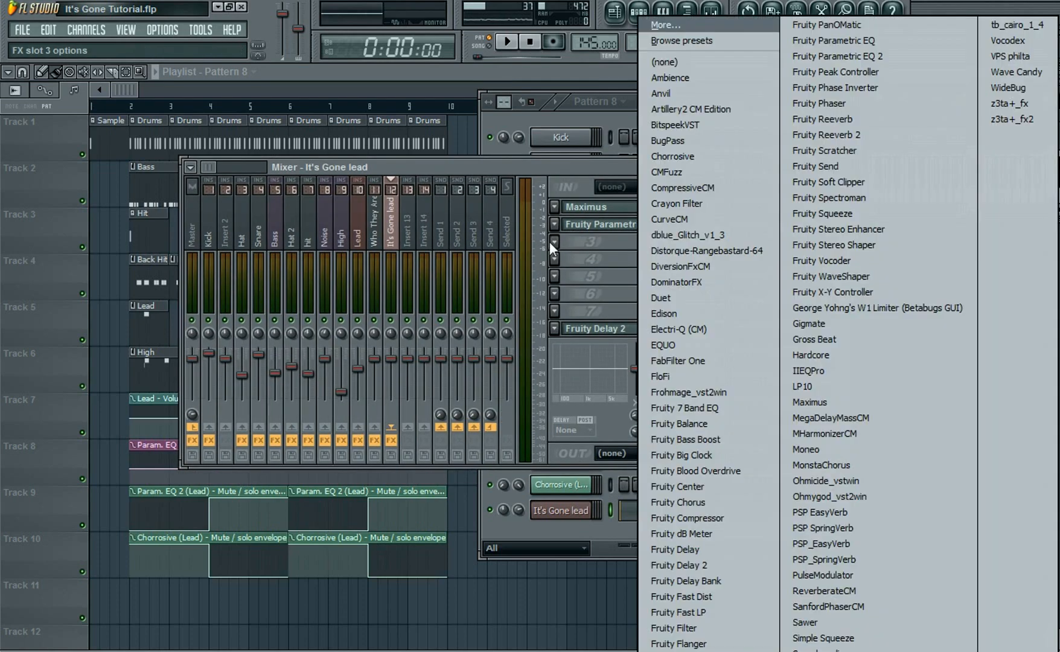
left_click(681, 301)
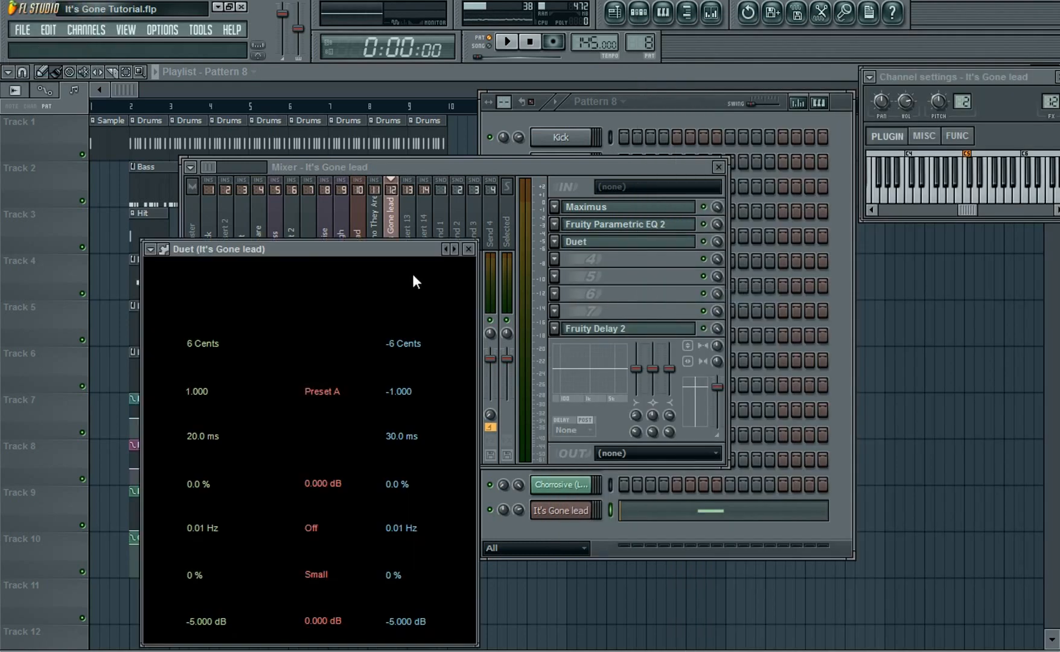
left_click_drag(406, 249, 405, 239)
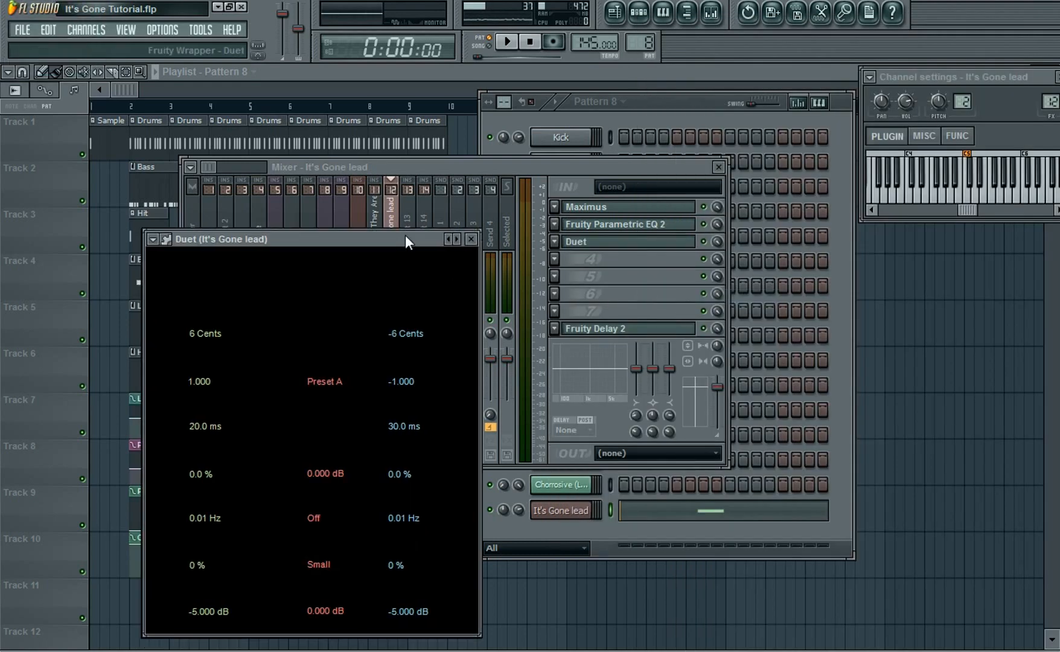
left_click(472, 241)
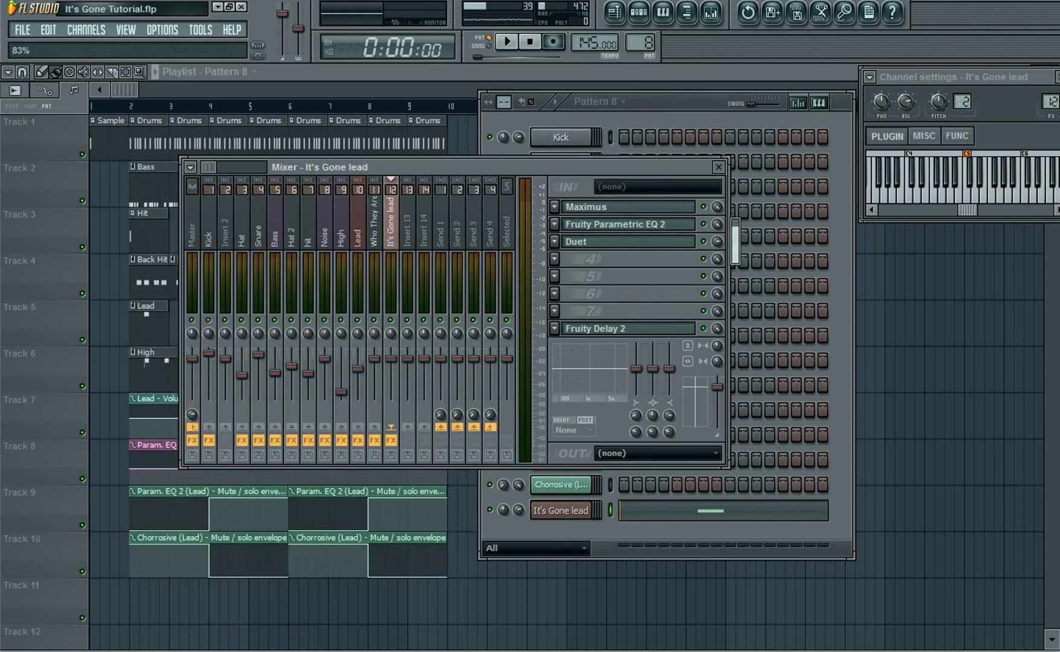
left_click(1016, 199)
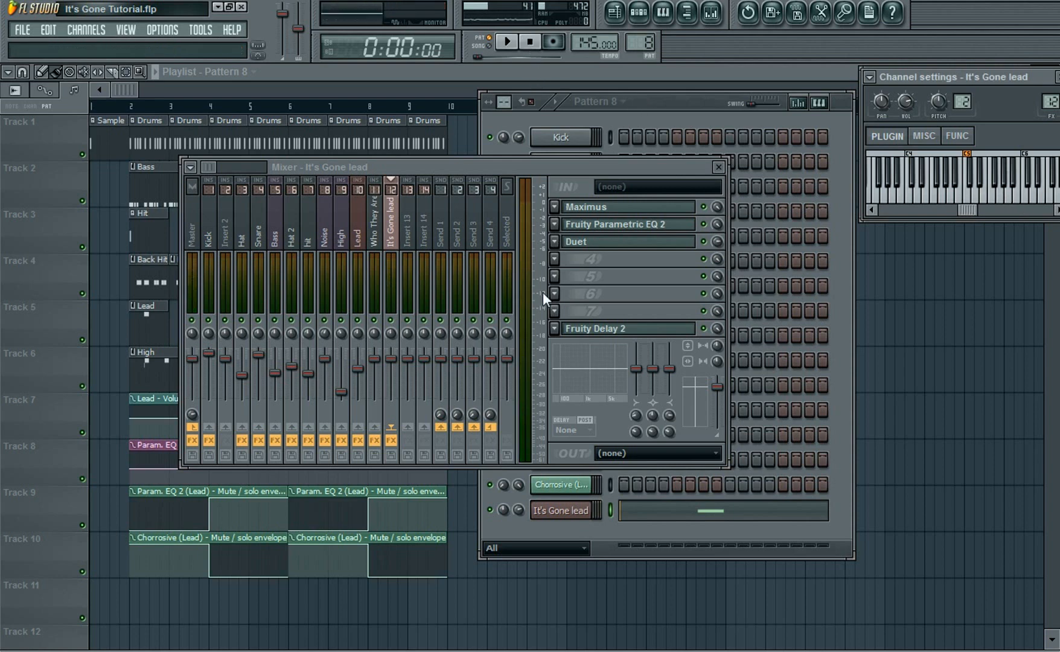
Load Ohmicide into the fourth effect slot, set its band 2 distortion type to None, and close it
left_click(554, 259)
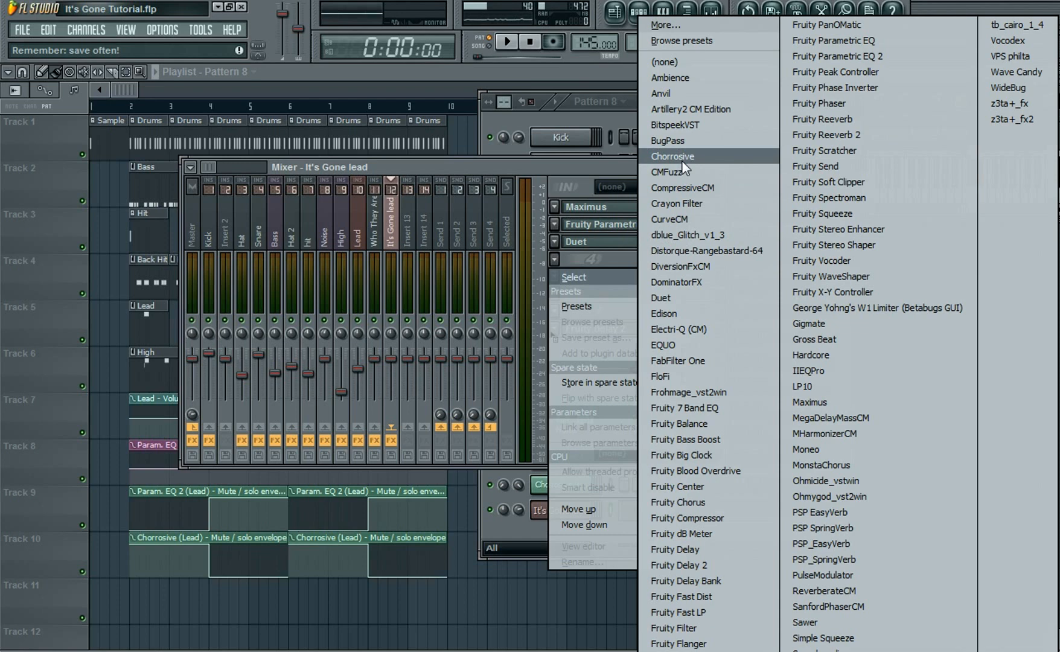
left_click(875, 480)
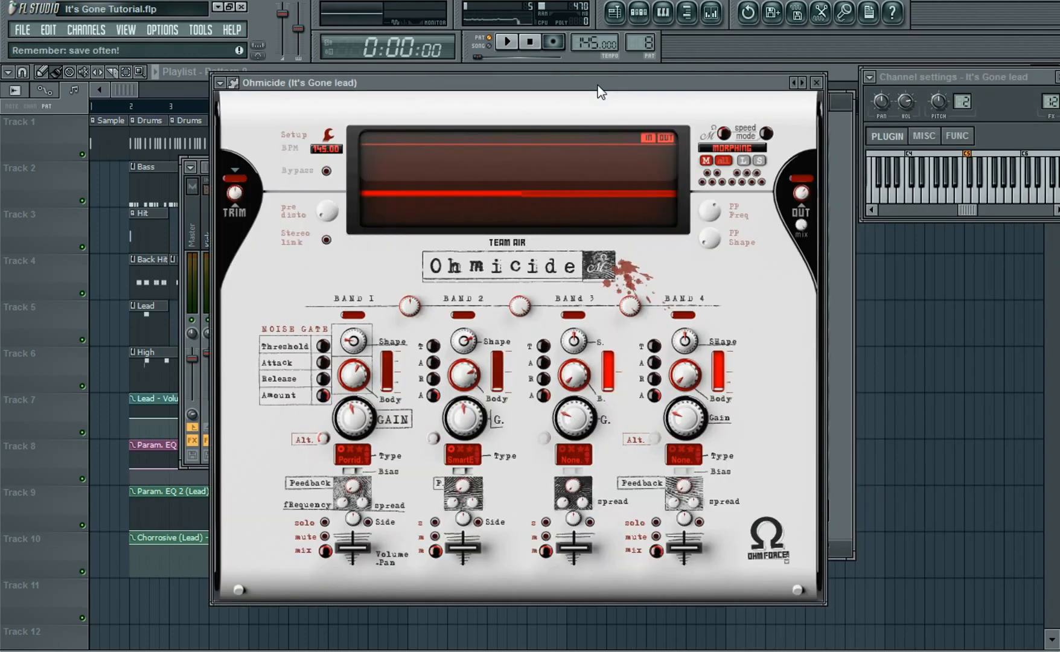
left_click(459, 460)
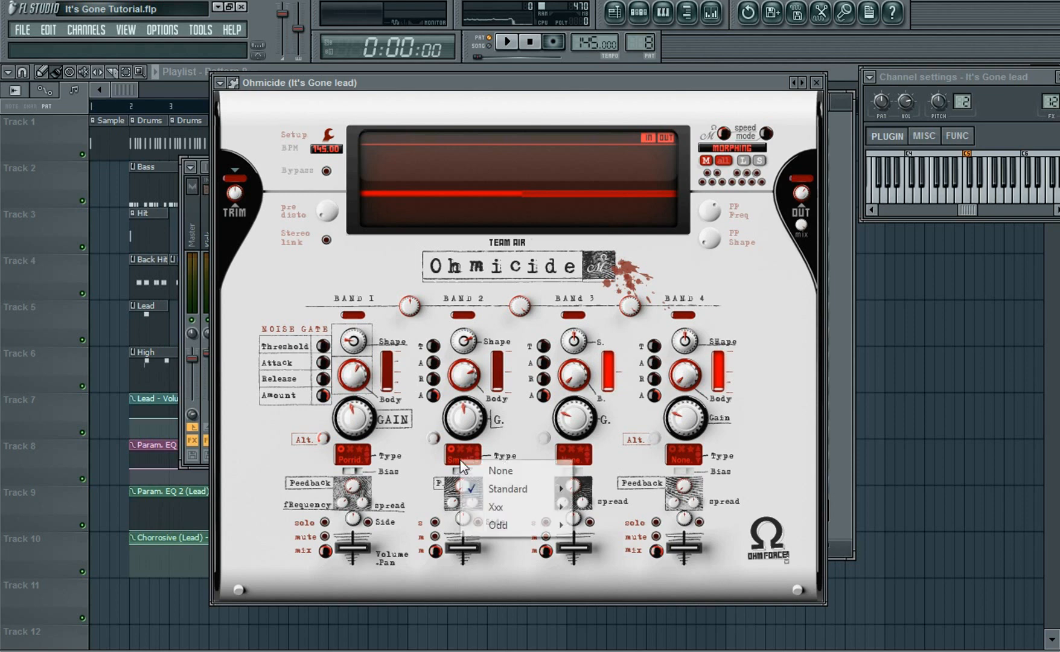
left_click(485, 469)
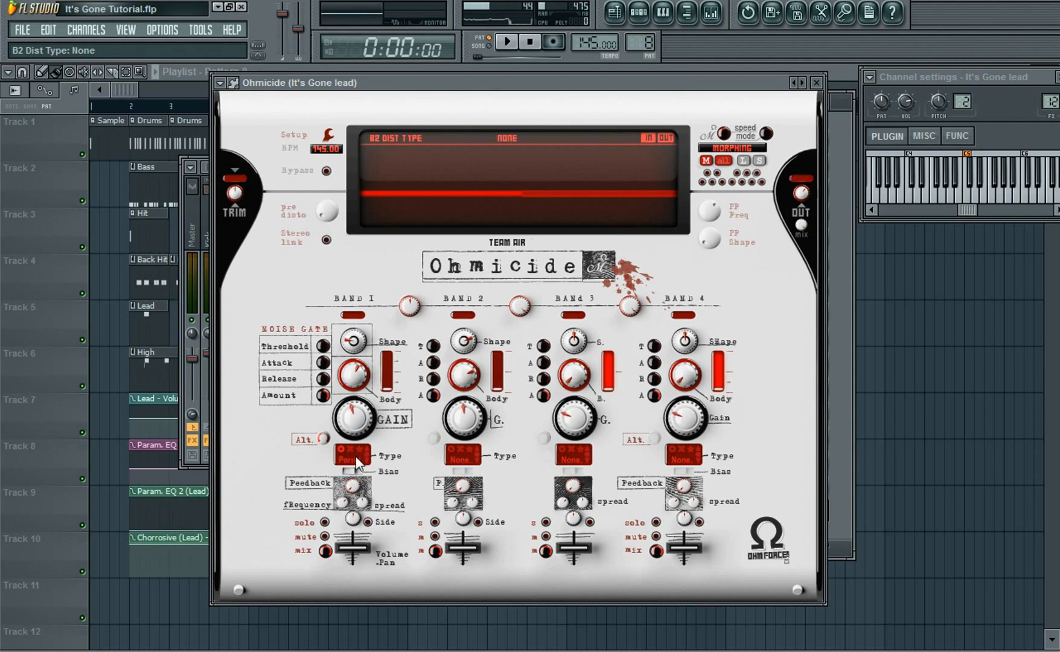
left_click(1014, 199)
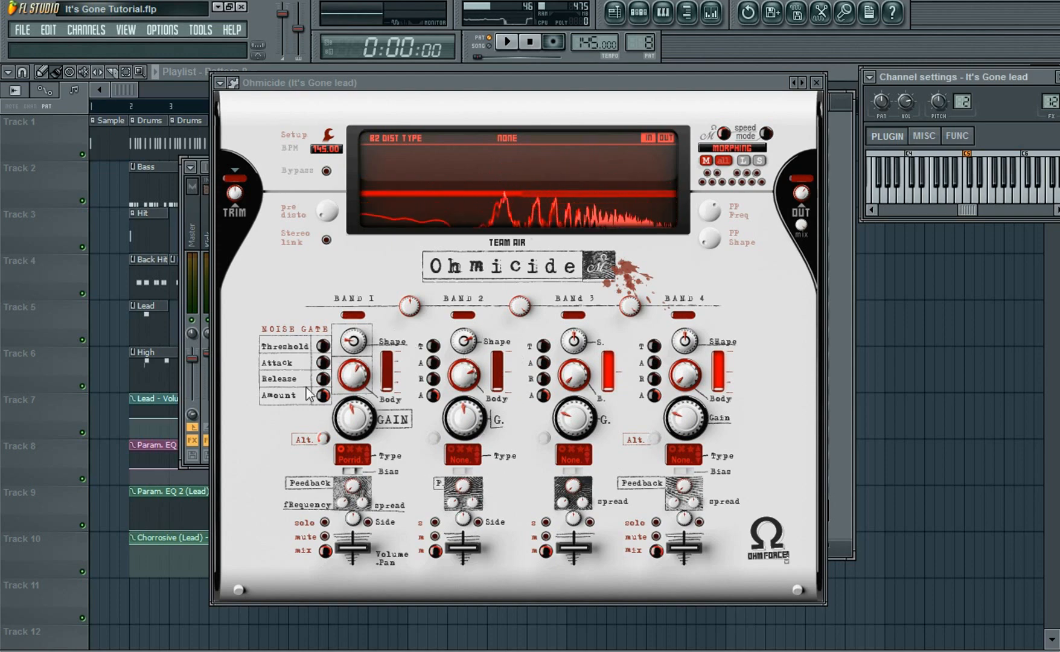
left_click(816, 84)
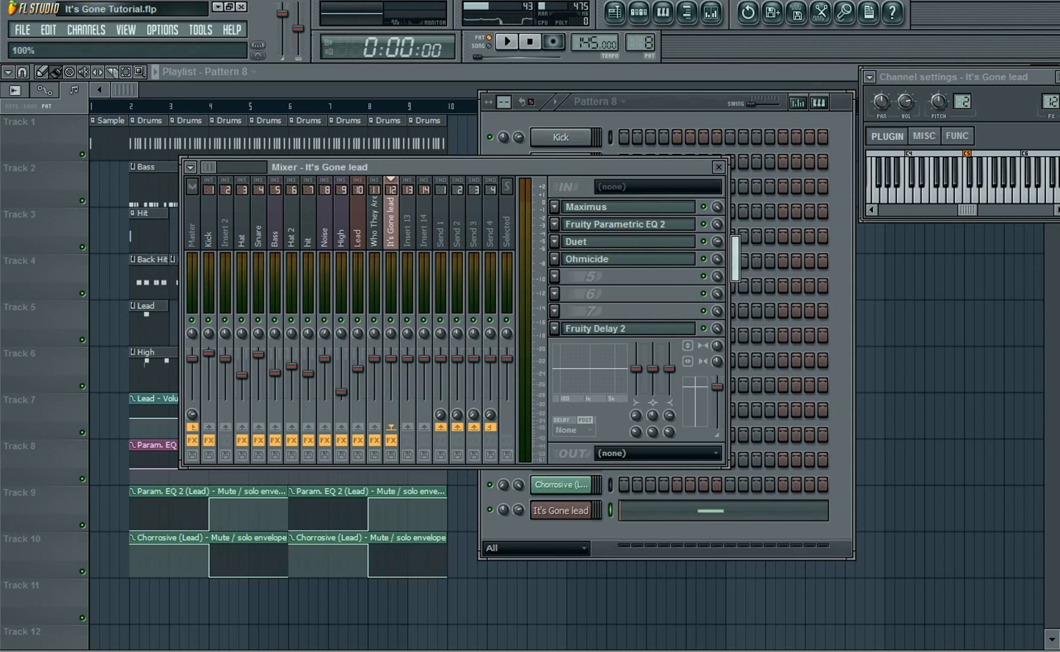
Lower the mix level of the Ohmicide slot while previewing notes, then close the mixer
left_click(1008, 192)
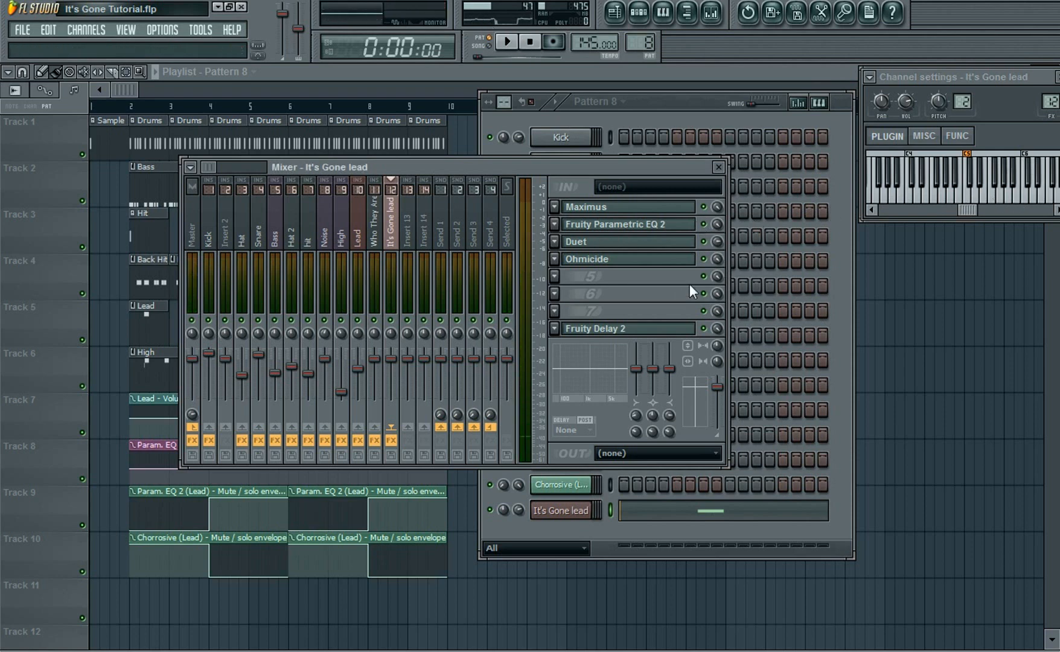
left_click(1010, 195)
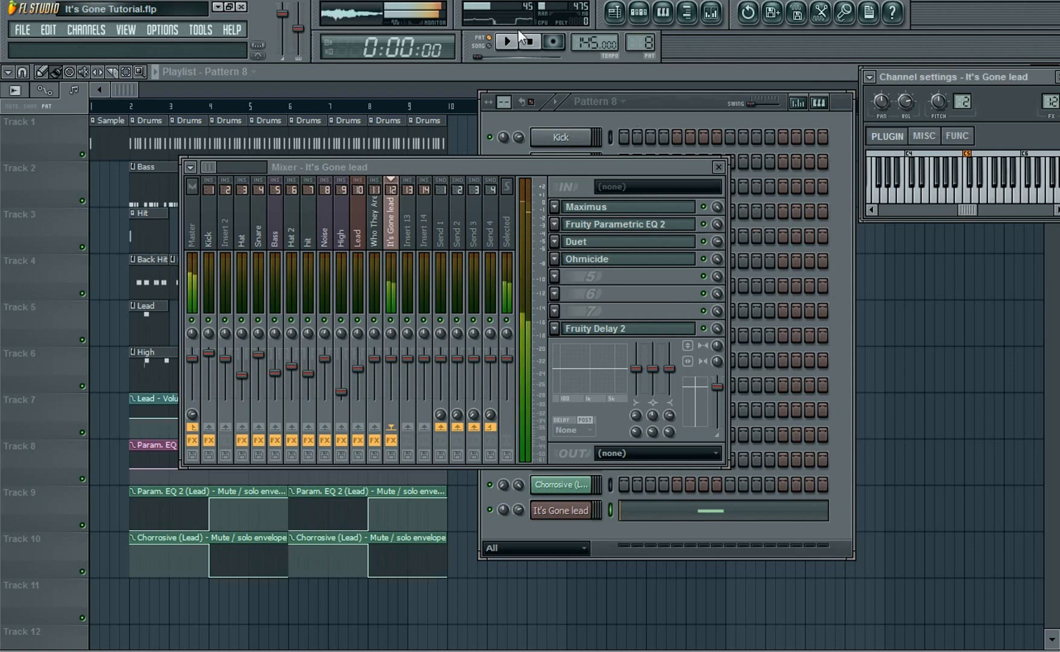
left_click_drag(717, 259, 717, 266)
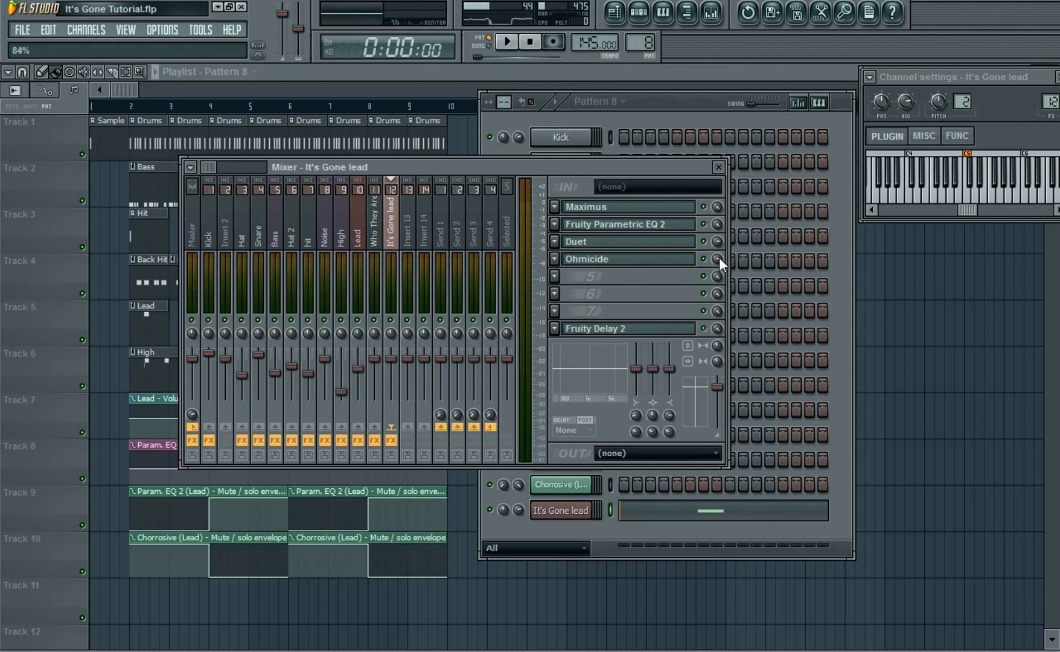
left_click(640, 107)
left_click(464, 167)
left_click(720, 167)
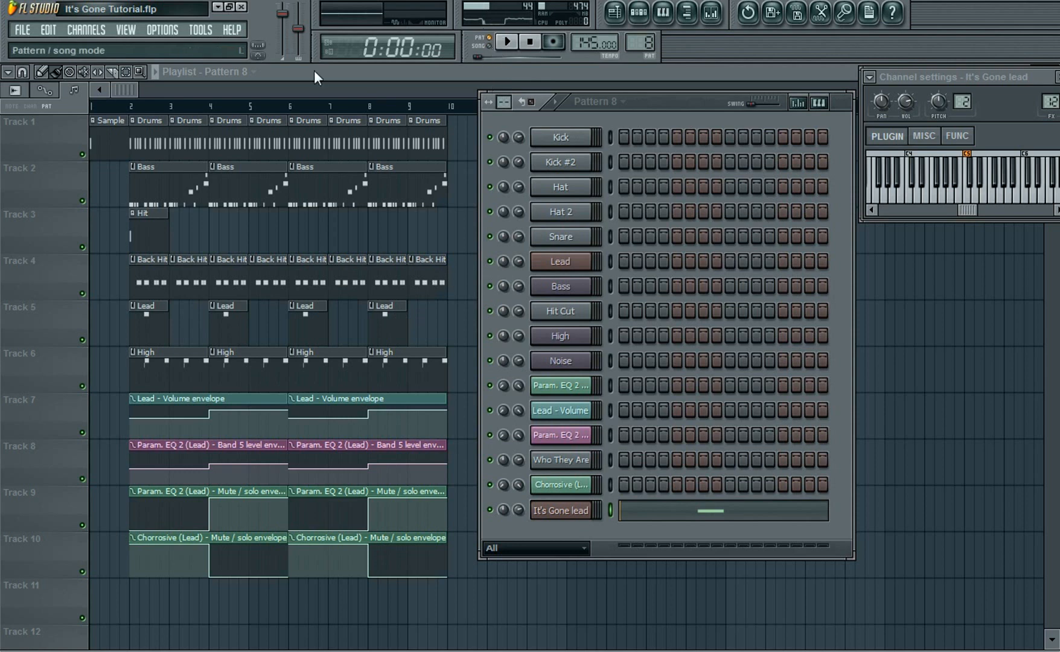
Switch to song mode and play the arrangement from bar 4 to listen, then stop
left_click(485, 46)
left_click(209, 106)
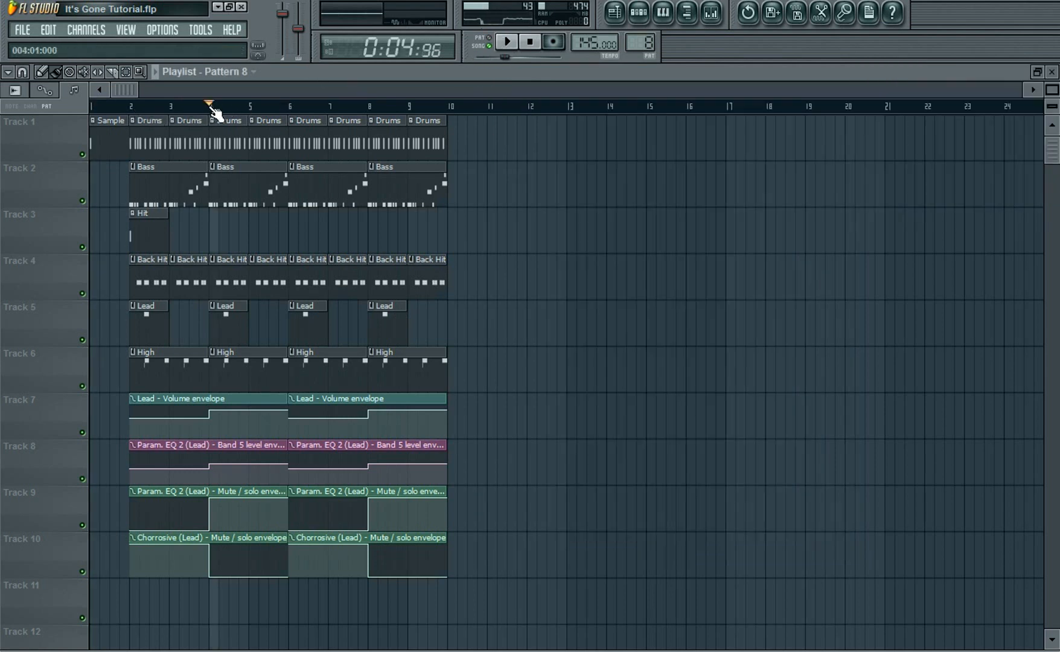
left_click(534, 46)
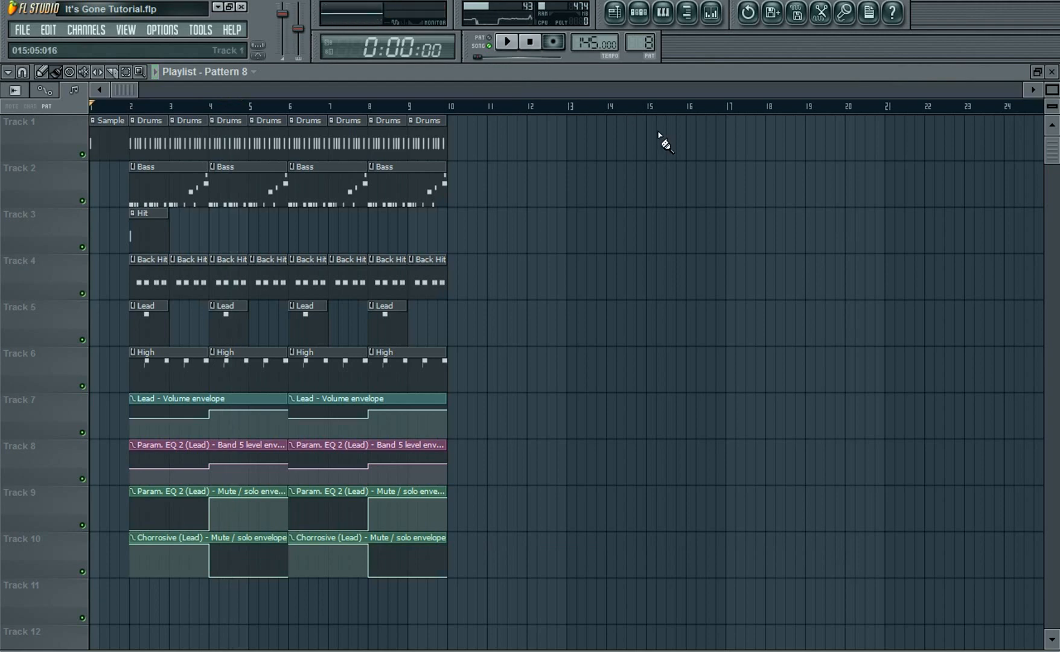
Open the mixer and load Fruity Parametric EQ 2 into the lead's fifth effect slot
left_click(709, 12)
left_click_drag(610, 160, 806, 145)
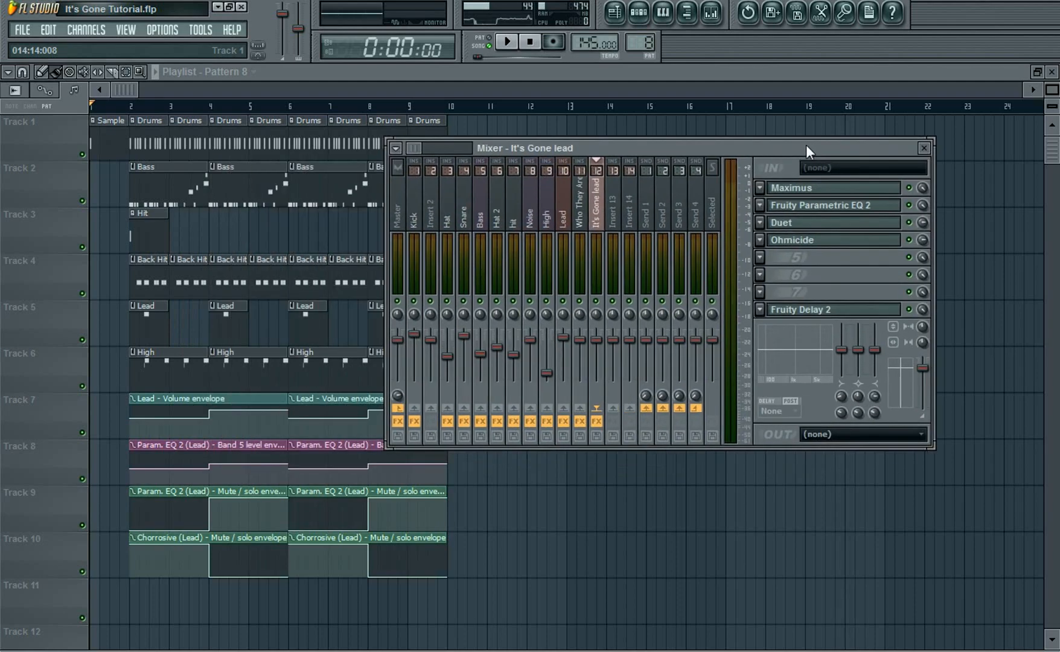
left_click(760, 257)
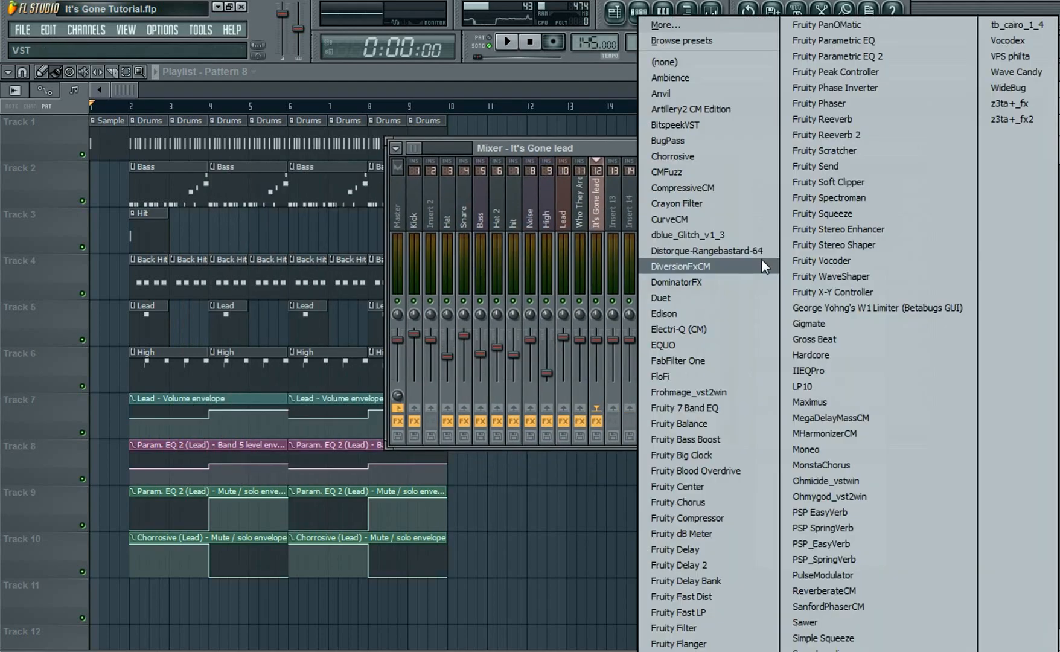
left_click(923, 55)
left_click_drag(658, 96, 694, 243)
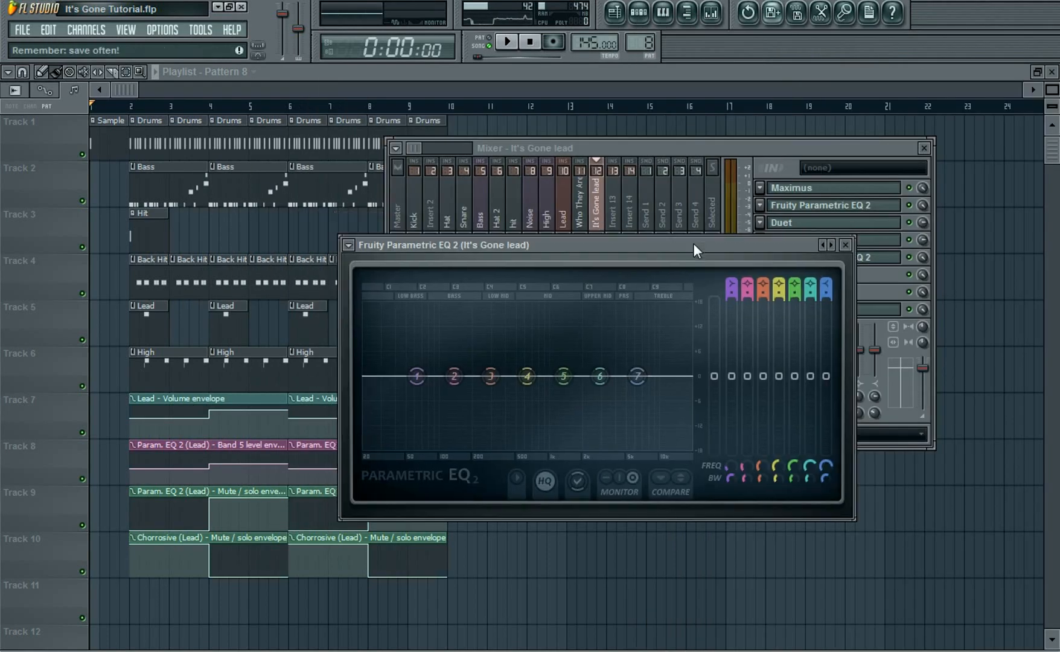
Load the new EQ's 'A' preset
left_click(348, 244)
mouse_move(382, 288)
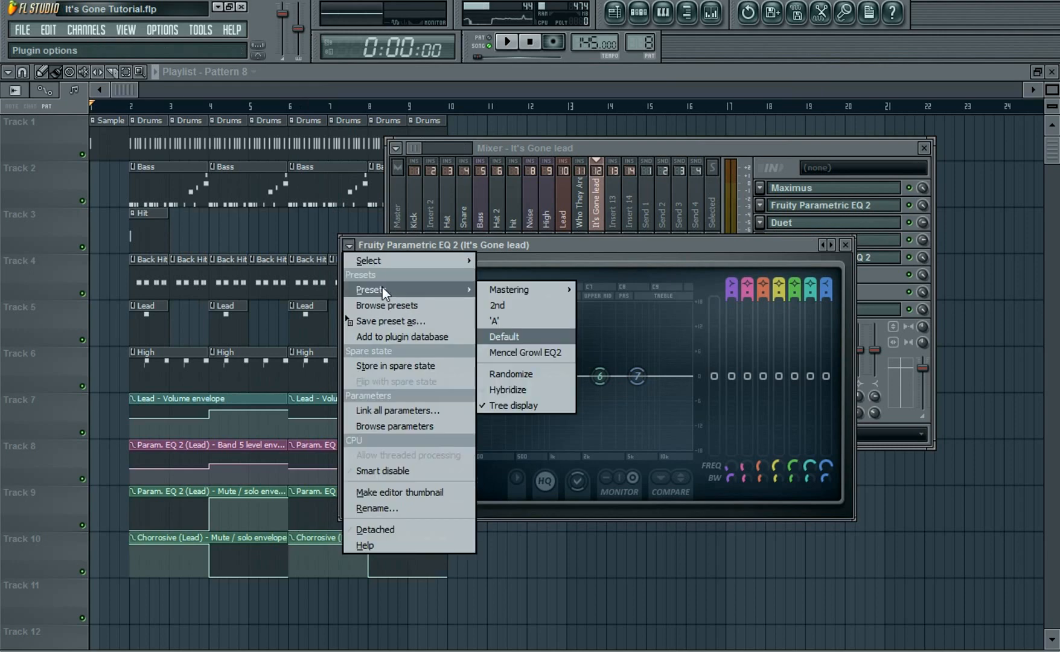
left_click(512, 319)
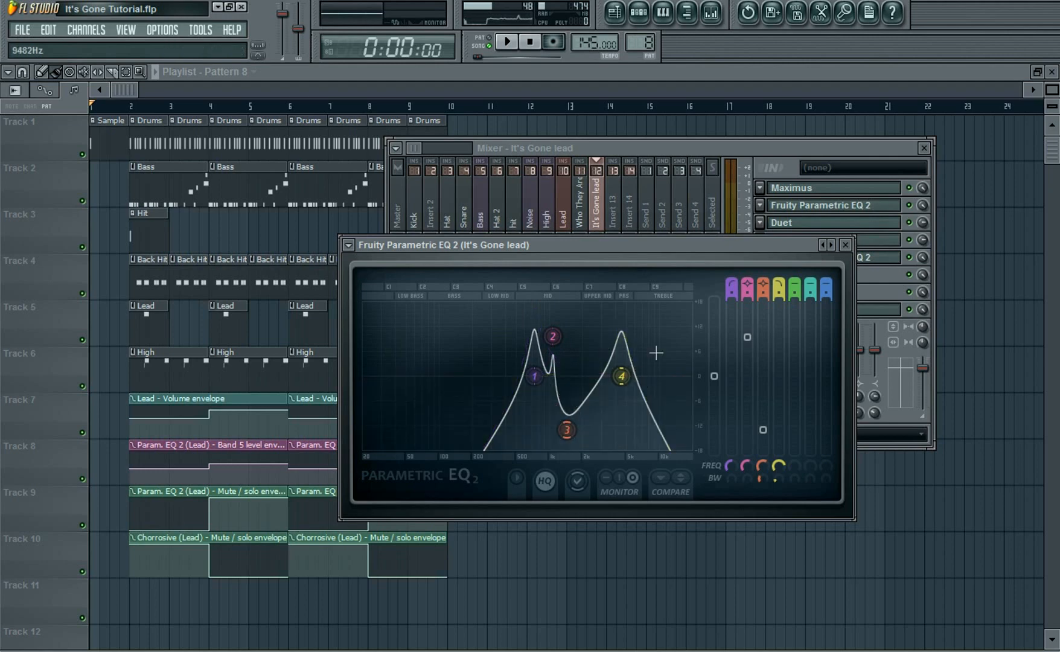
Revert the new EQ to its Default preset
left_click(350, 246)
mouse_move(359, 281)
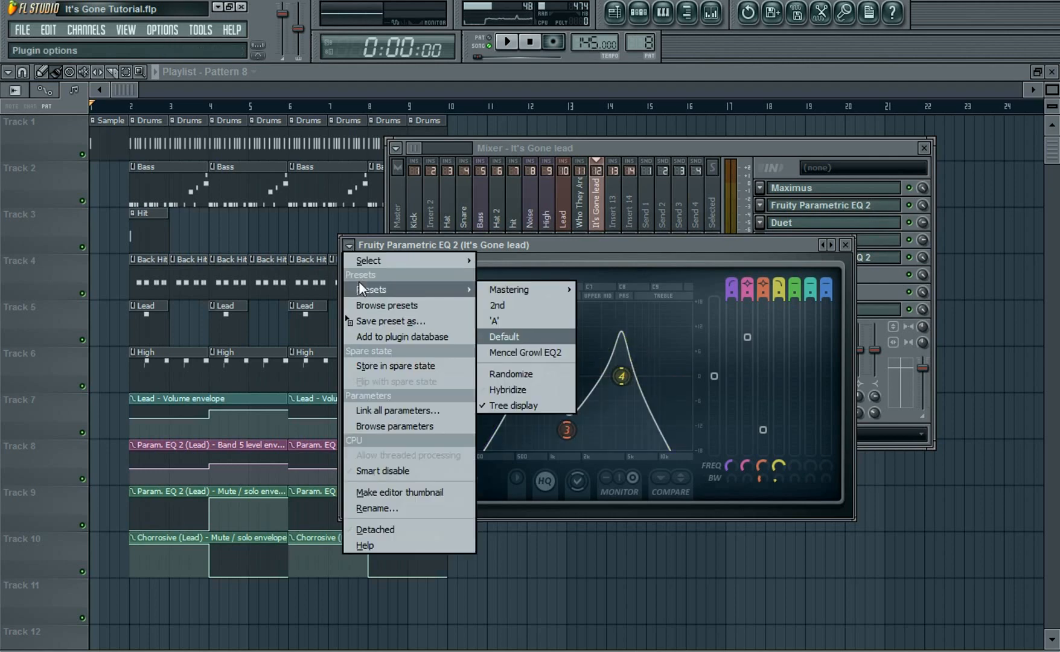
left_click(505, 336)
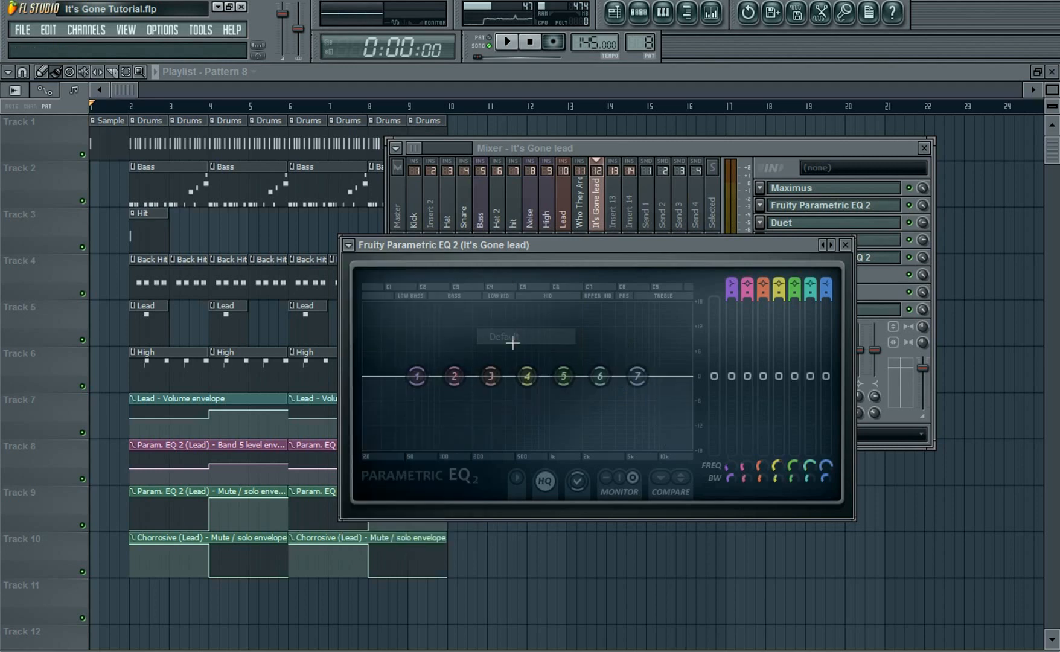
Disable bands 7 and 6 of the new Parametric EQ 2
right_click(637, 377)
mouse_move(655, 416)
left_click(714, 417)
right_click(599, 377)
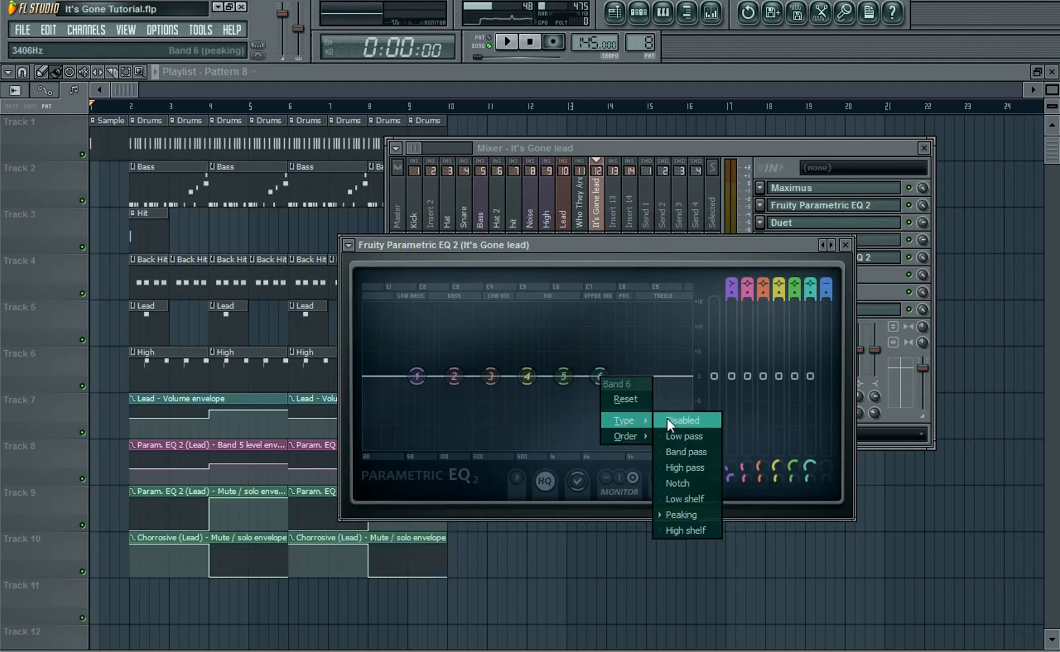
left_click(676, 420)
Disable band 5 and move band 4 up into the treble range
right_click(563, 375)
mouse_move(595, 413)
left_click(637, 421)
left_click_drag(528, 376, 653, 376)
left_click_drag(759, 466, 726, 456)
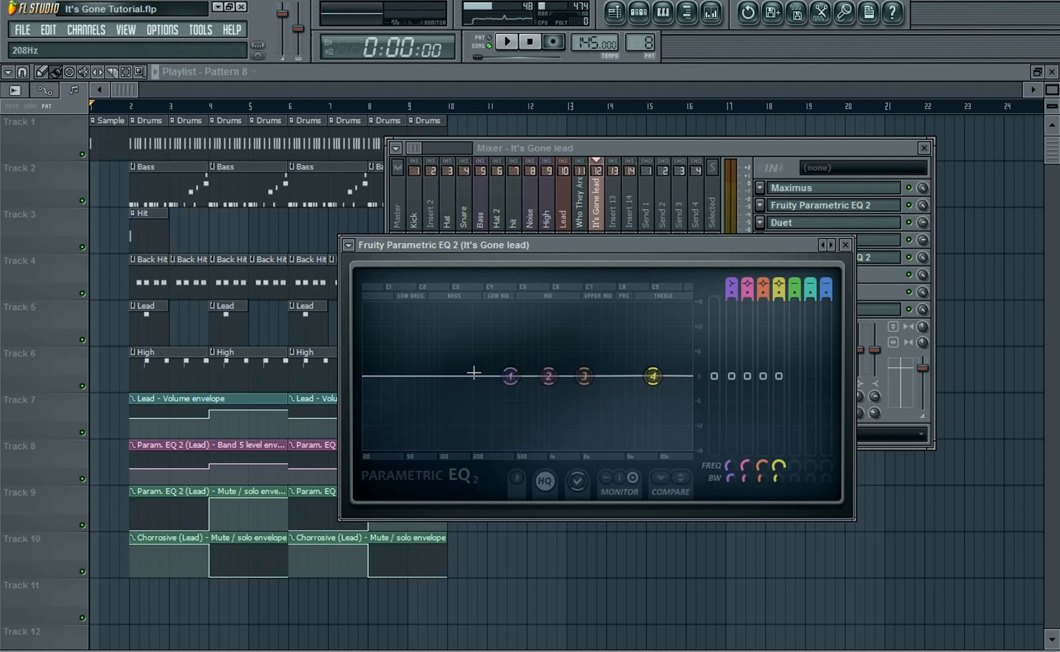
Change band 1's type to High pass
right_click(511, 377)
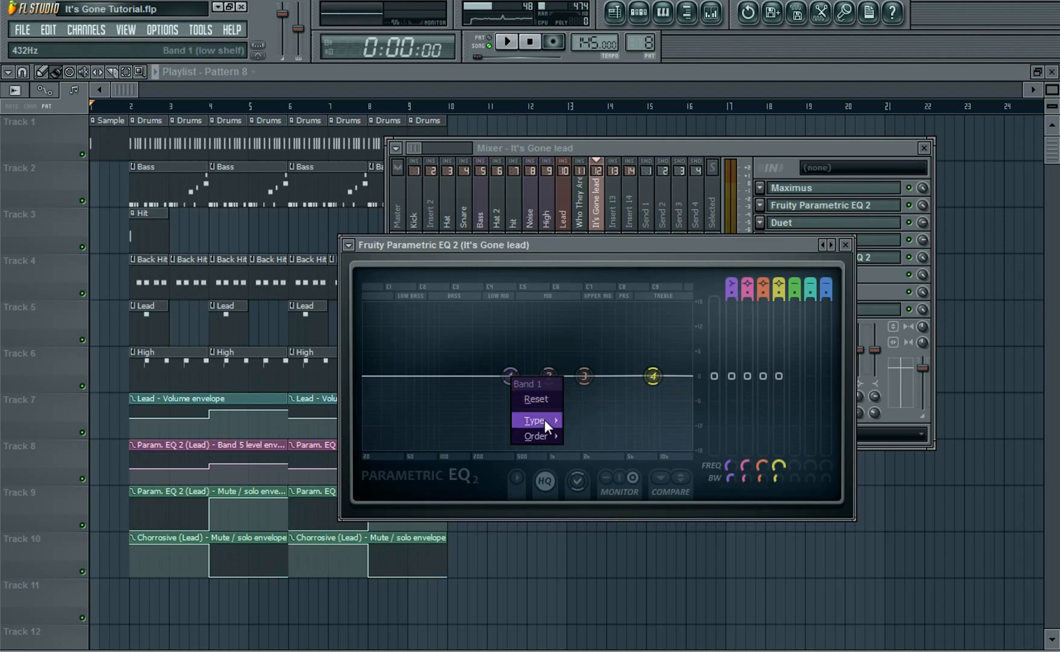
mouse_move(544, 420)
left_click(604, 468)
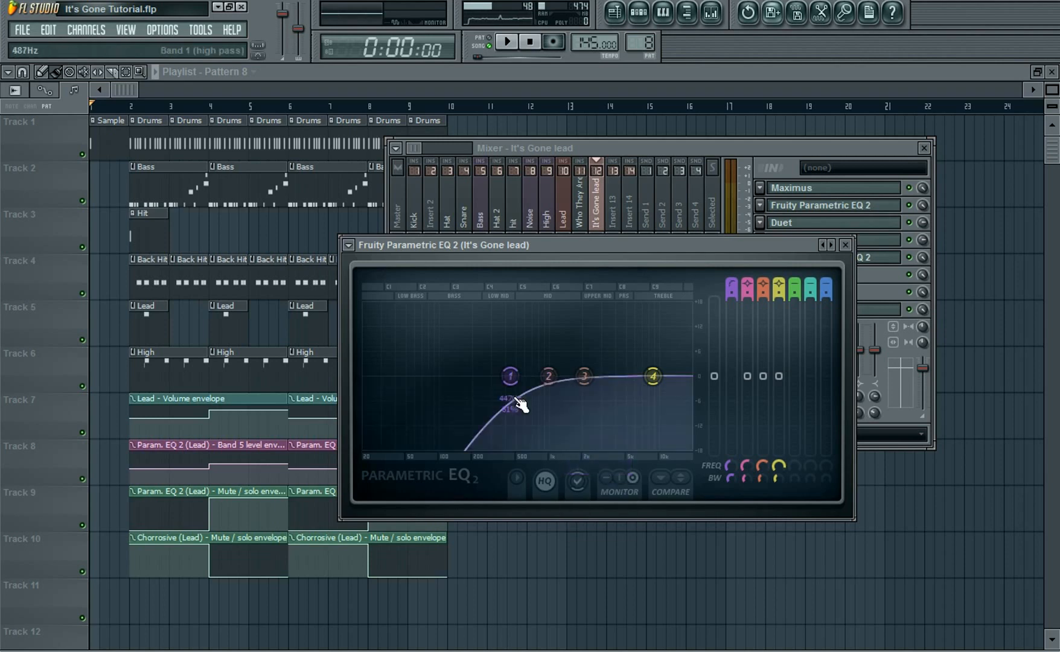
Change band 4's type to Low pass and narrow the bandwidths of bands 4 and 1 for resonant peaks
right_click(658, 375)
mouse_move(685, 420)
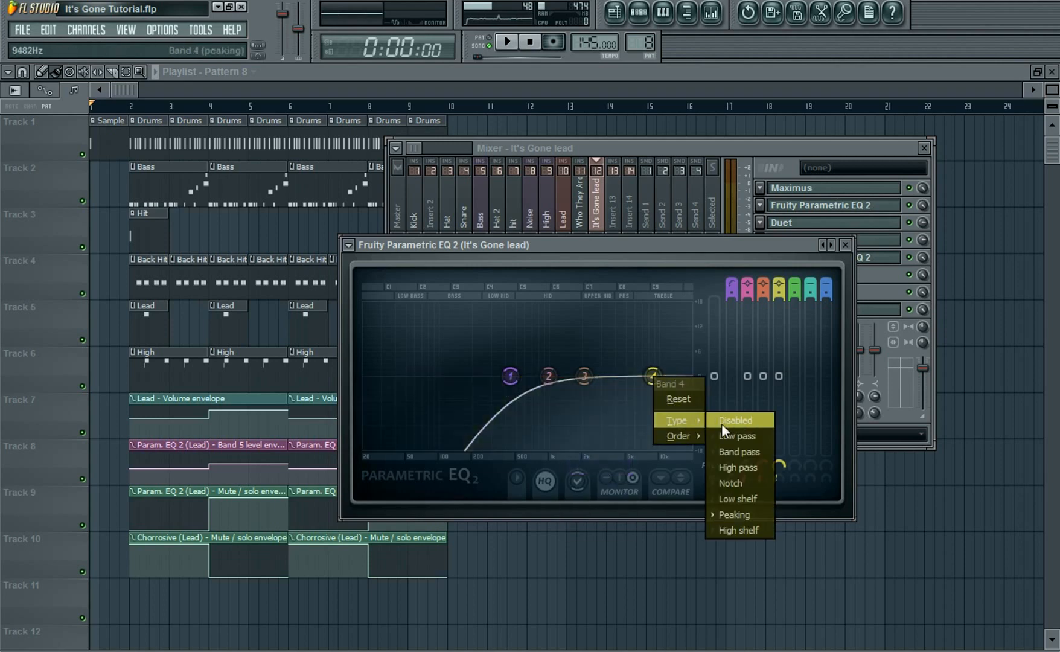
left_click(728, 430)
left_click_drag(782, 475, 781, 507)
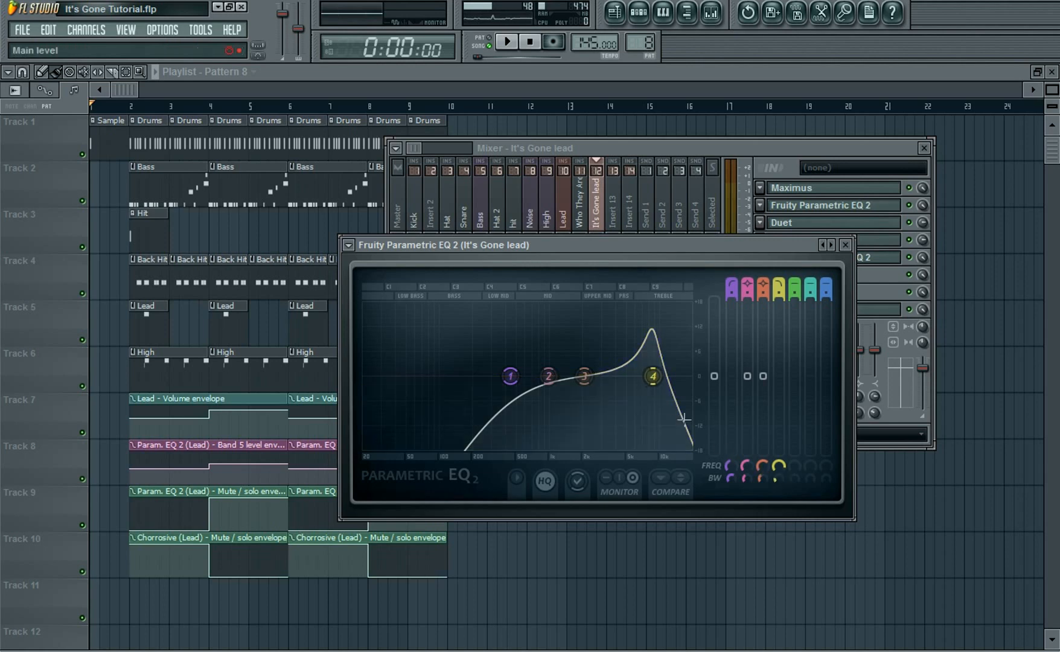
left_click_drag(729, 477, 730, 510)
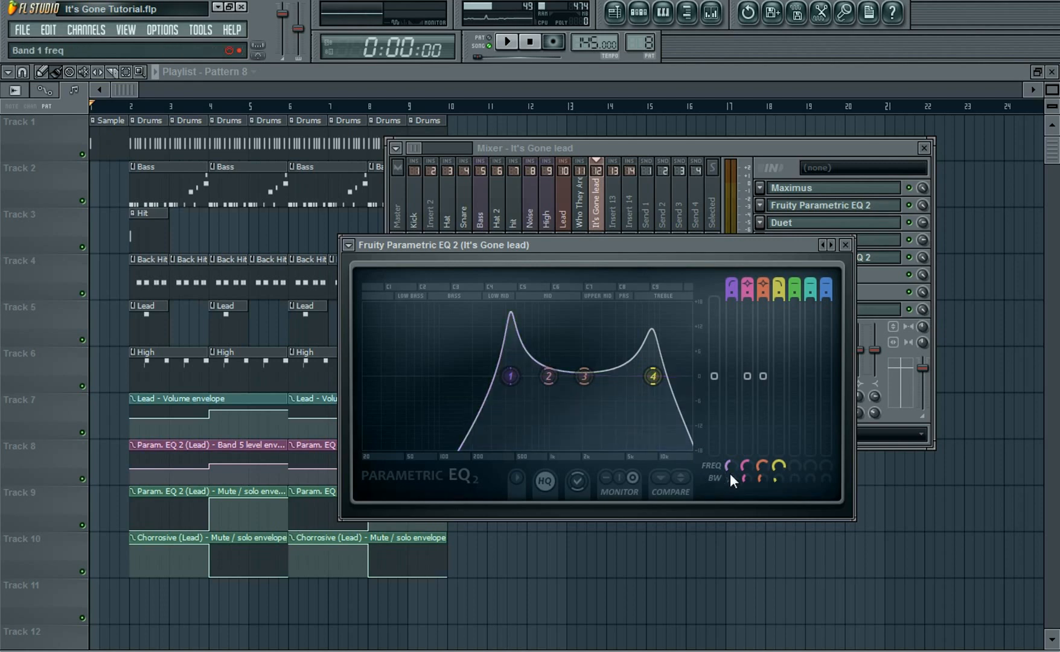
Boost band 2 to about 9.6 dB and cut band 3 to about -11.5 dB, narrowing both bandwidths
left_click_drag(754, 379, 752, 340)
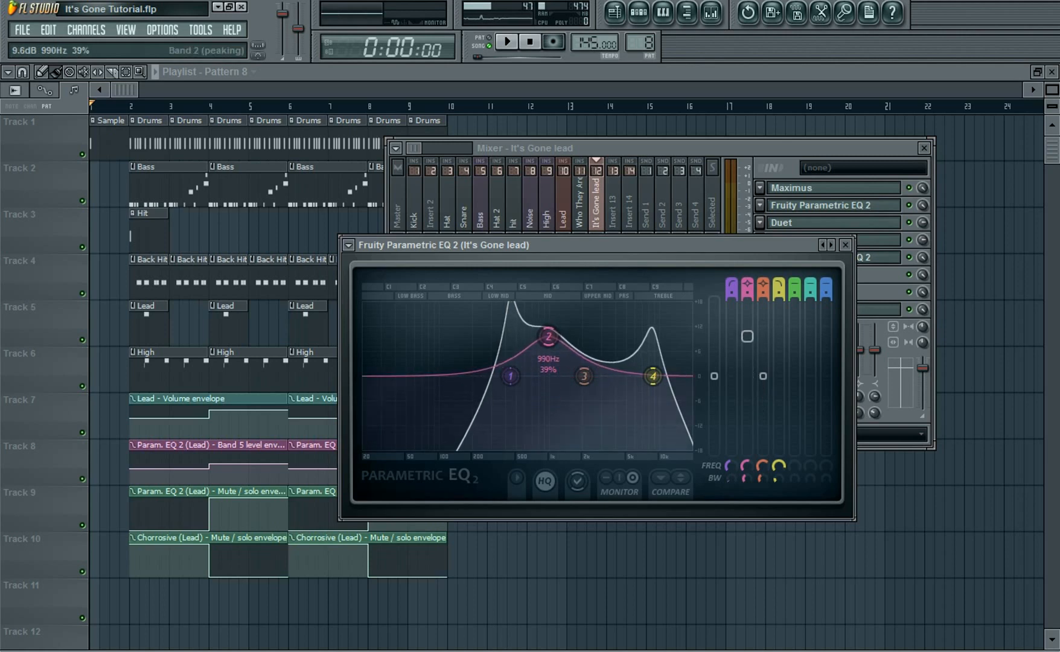
left_click_drag(746, 478, 746, 513)
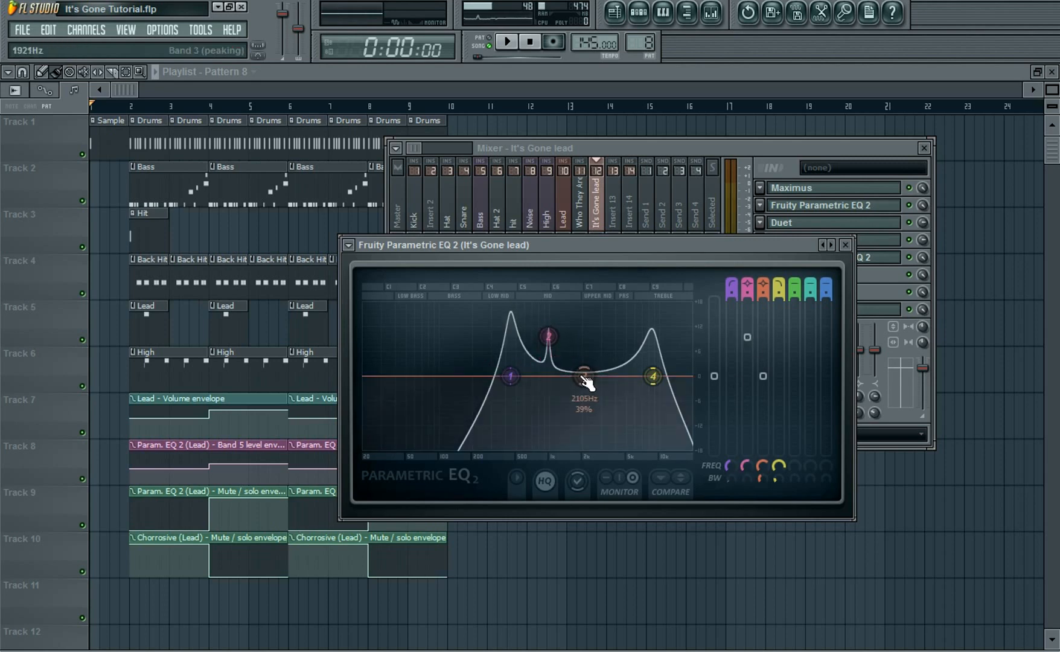
left_click_drag(763, 375, 763, 424)
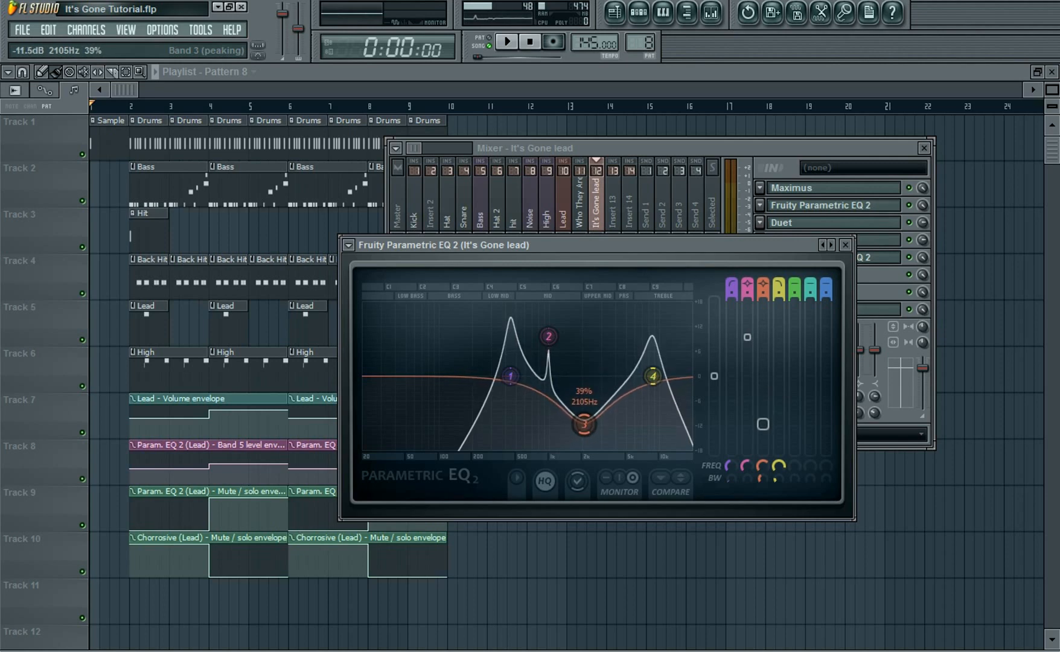
left_click_drag(762, 478, 762, 480)
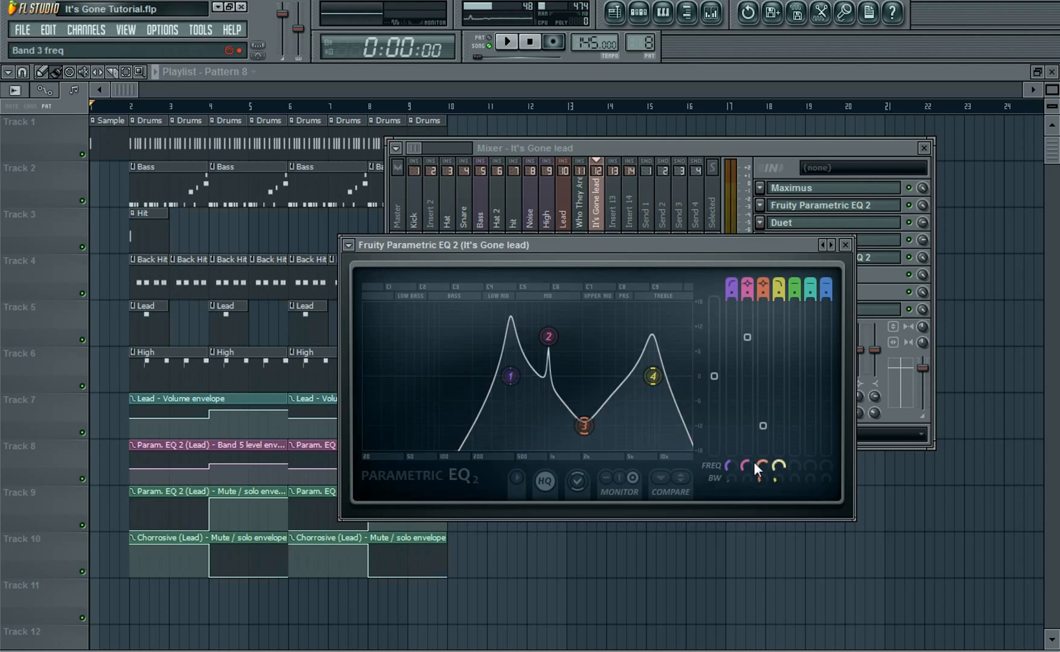
Raise the frequencies of bands 1 and 3 on the EQ
left_click_drag(730, 466, 746, 462)
left_click_drag(520, 376, 557, 376)
left_click_drag(759, 479, 760, 478)
left_click_drag(763, 466, 776, 460)
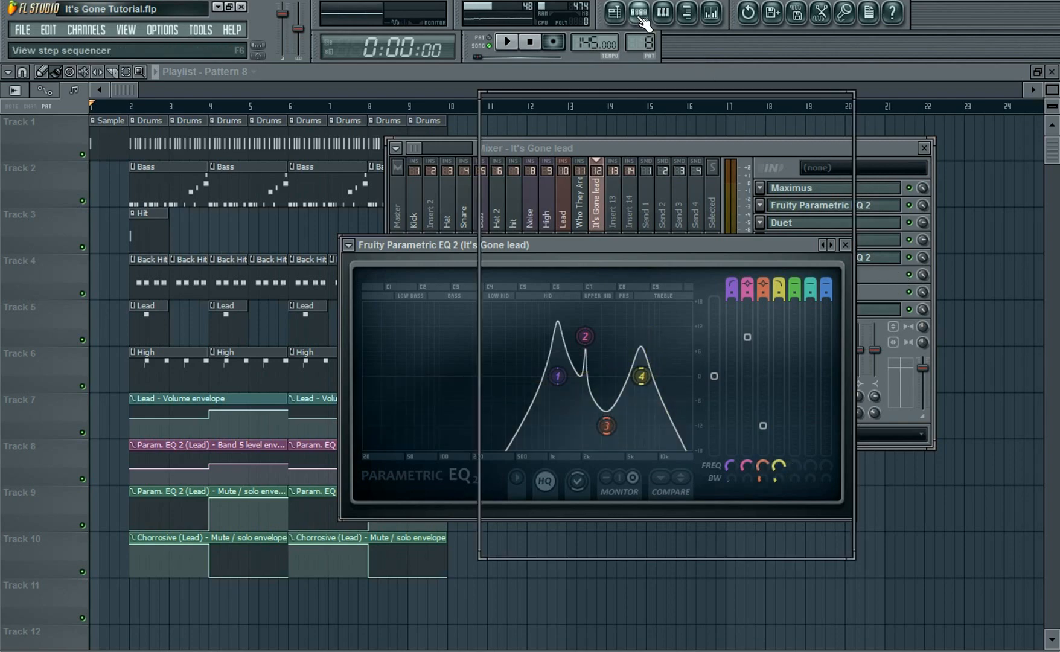
Open the step sequencer and audition the It's Gone lead from its channel keyboard, then close the plugin windows
left_click(639, 12)
left_click(585, 512)
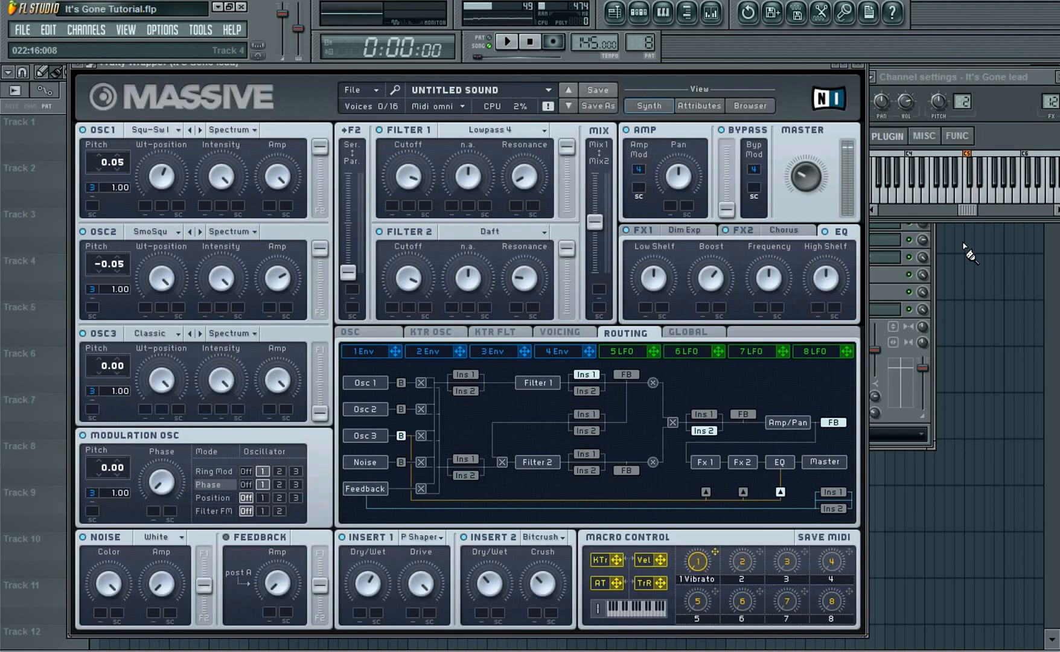
left_click(1017, 196)
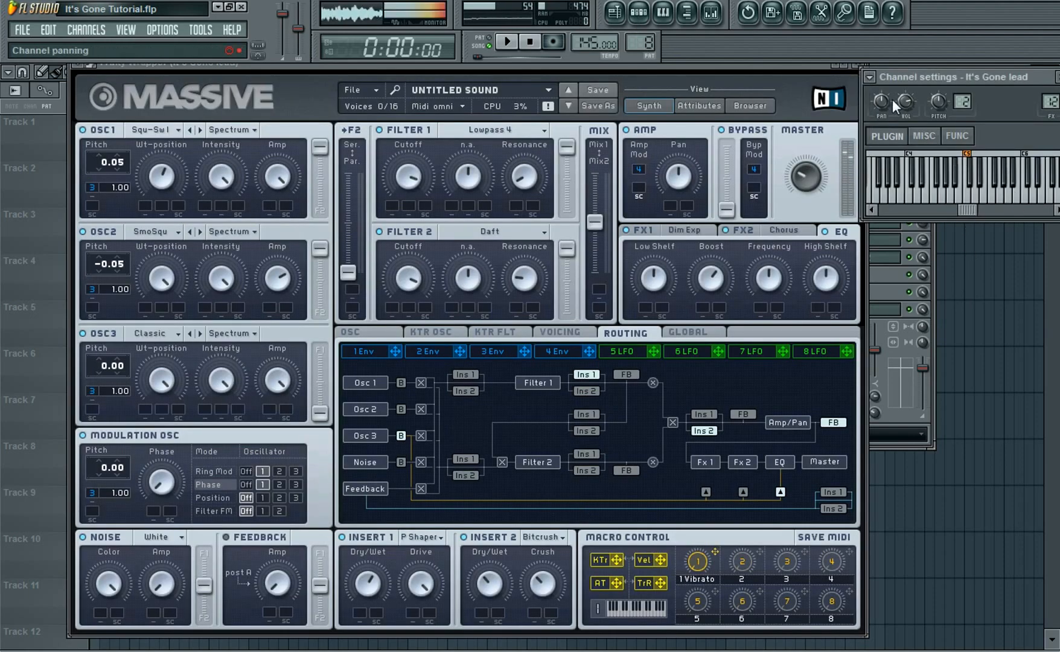
left_click(855, 64)
left_click(1055, 77)
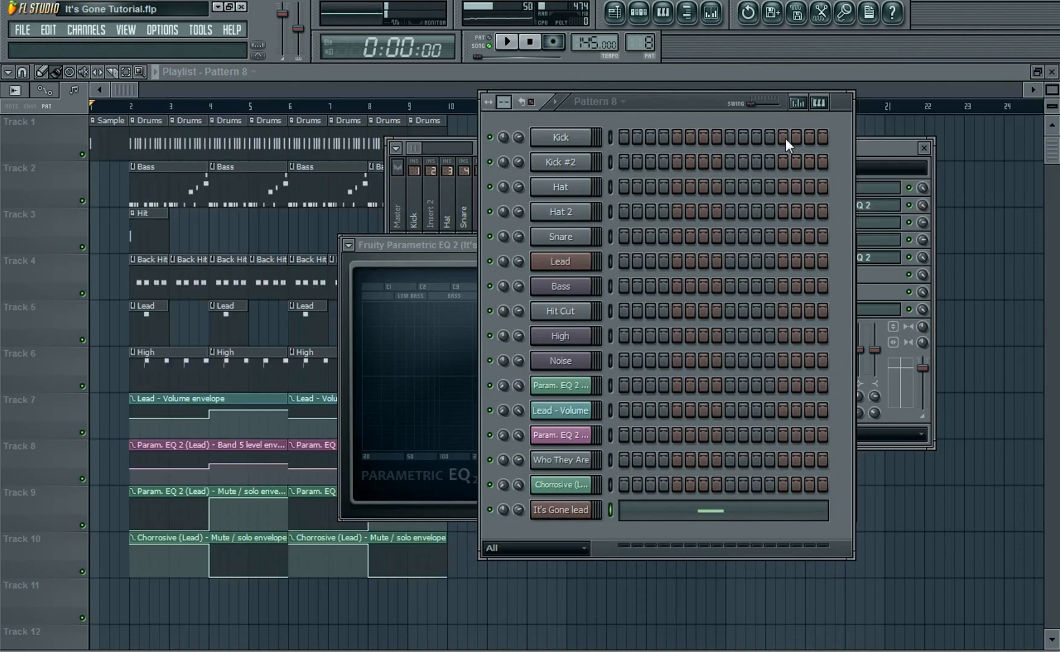
Fine-tune band 1's frequency and audition the lead again from its channel keyboard
left_click(460, 245)
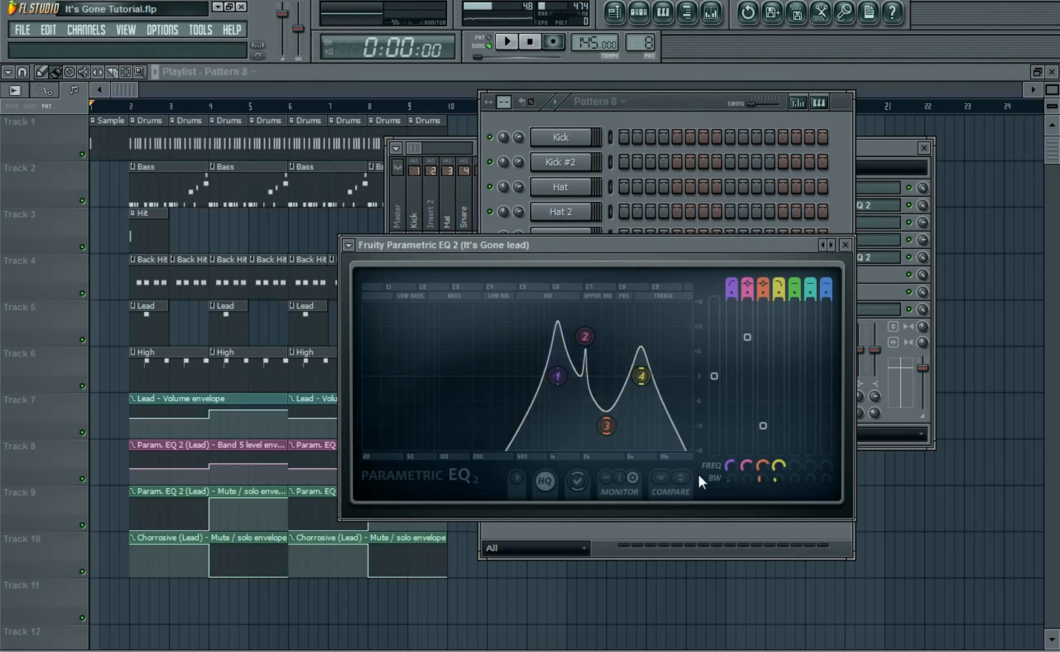
left_click_drag(735, 467, 779, 471)
left_click(803, 101)
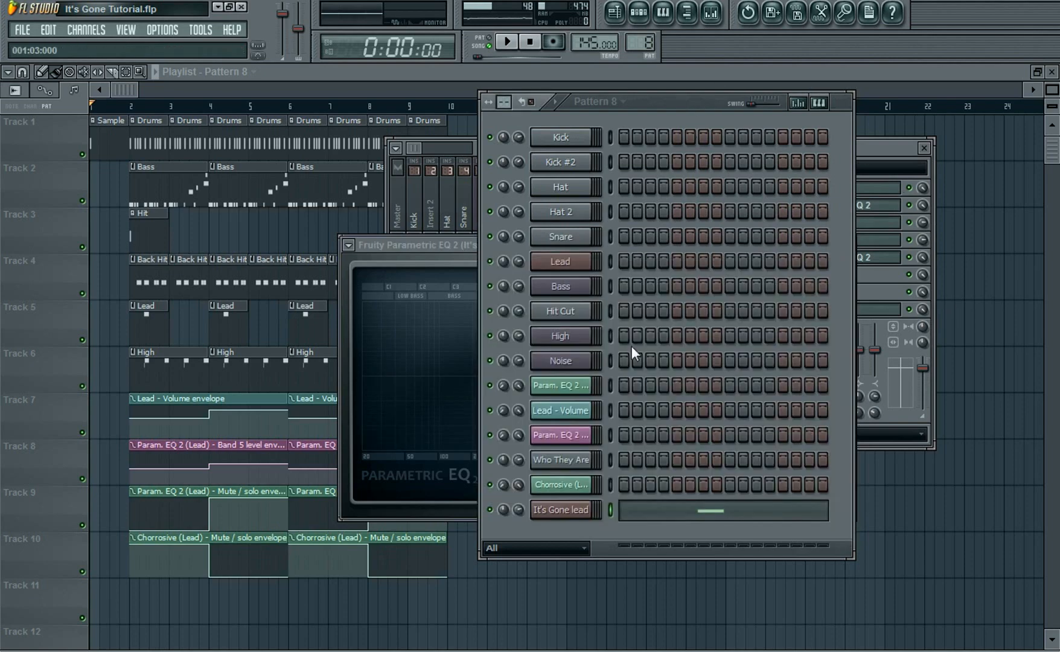
left_click(574, 504)
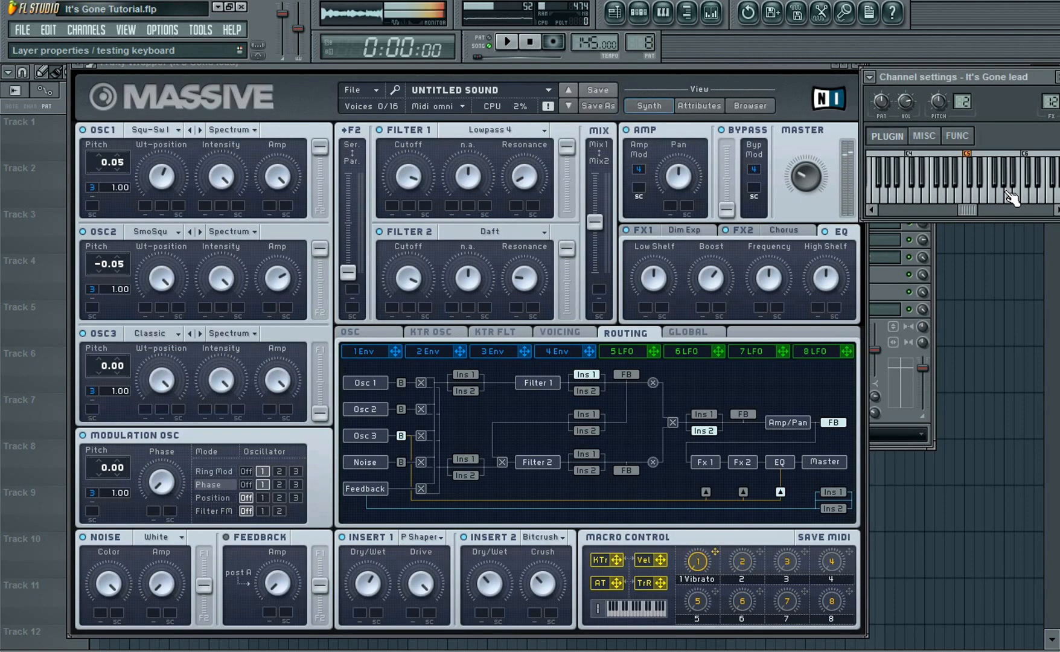
left_click(862, 68)
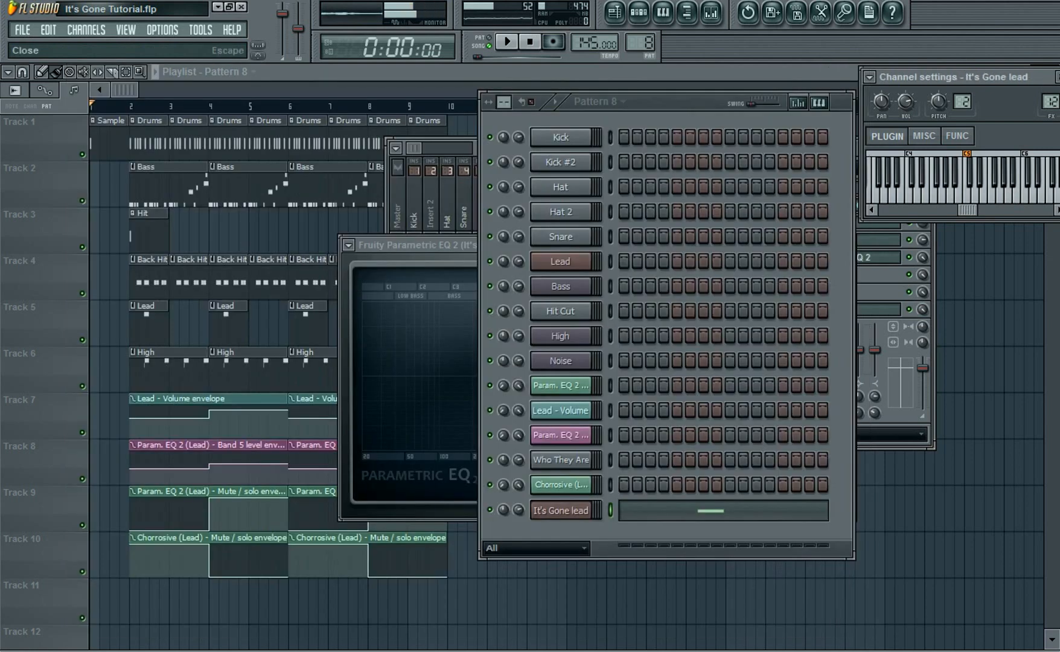
left_click(1057, 77)
Try the EQ's Default preset, then reposition band 1 in the display
left_click(446, 245)
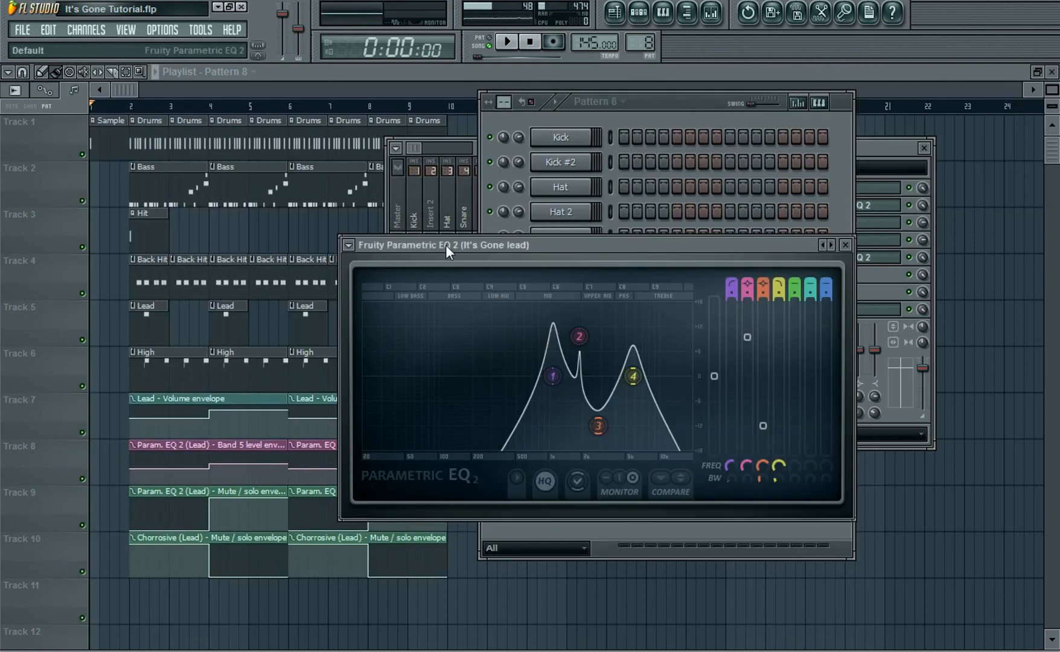
left_click(349, 244)
mouse_move(360, 292)
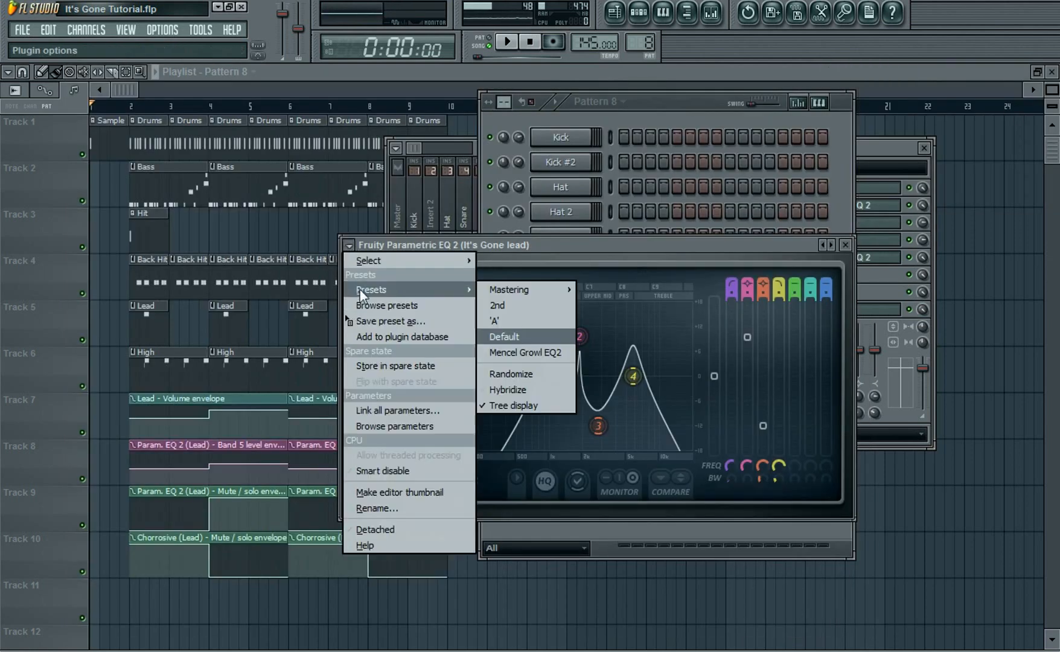
left_click(525, 336)
left_click_drag(522, 326, 539, 379)
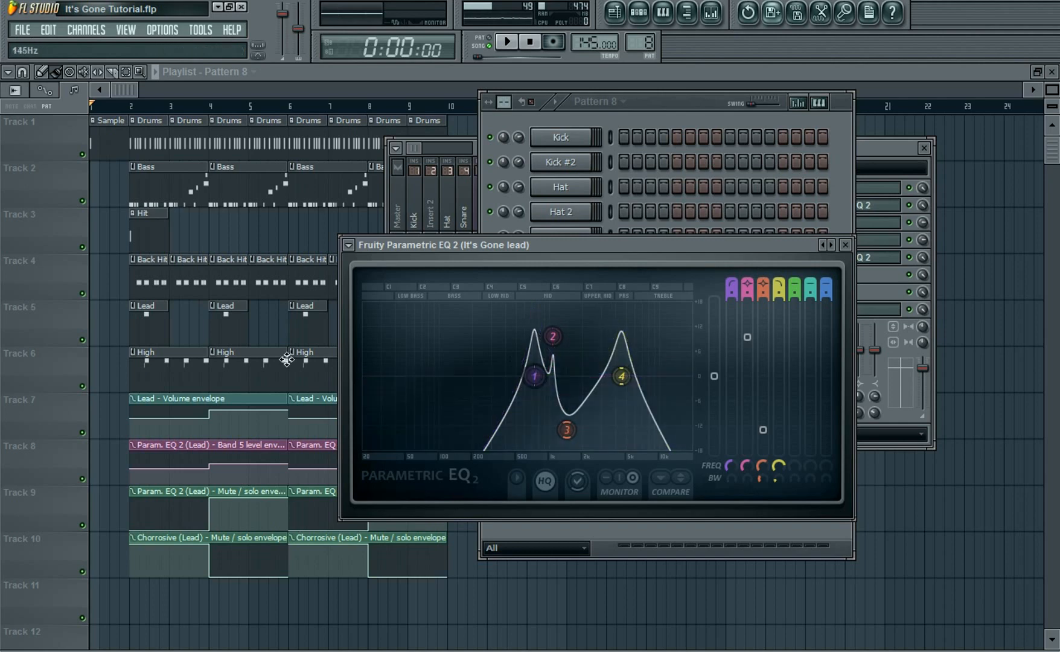
Add a copy of the Parametric EQ 2 with the same settings to the lead's sixth effect slot
left_click(845, 245)
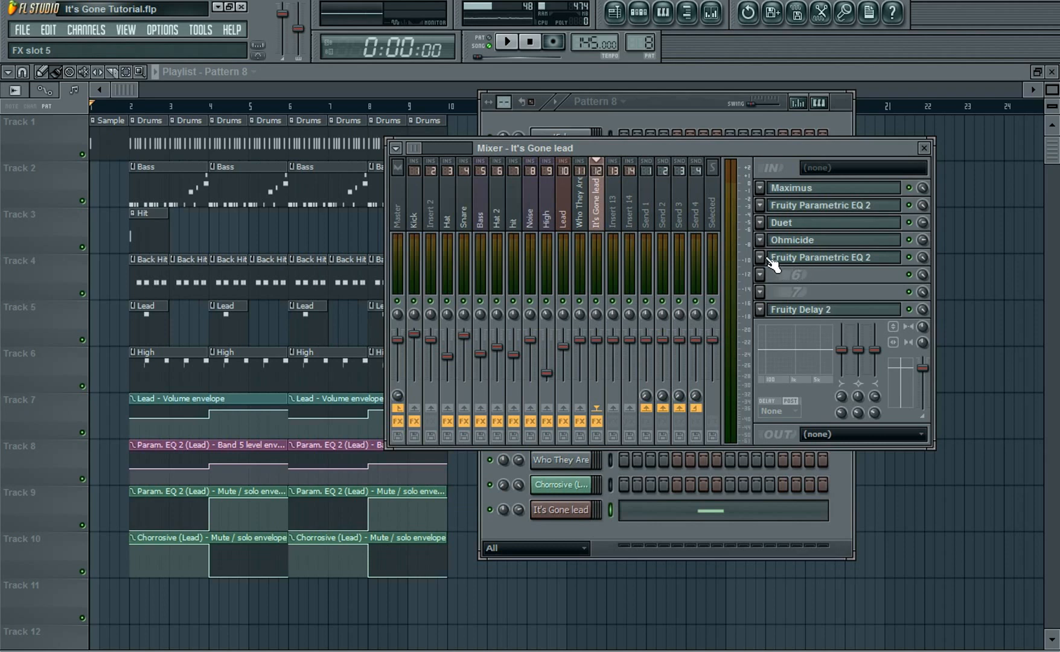
left_click(760, 258)
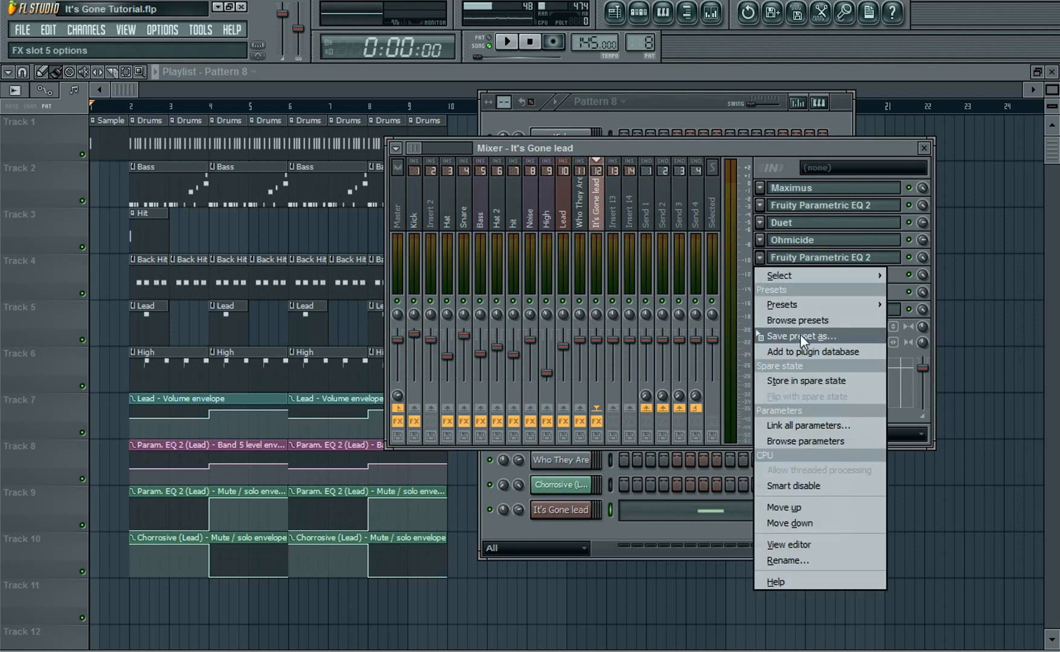
left_click_drag(799, 335, 792, 274)
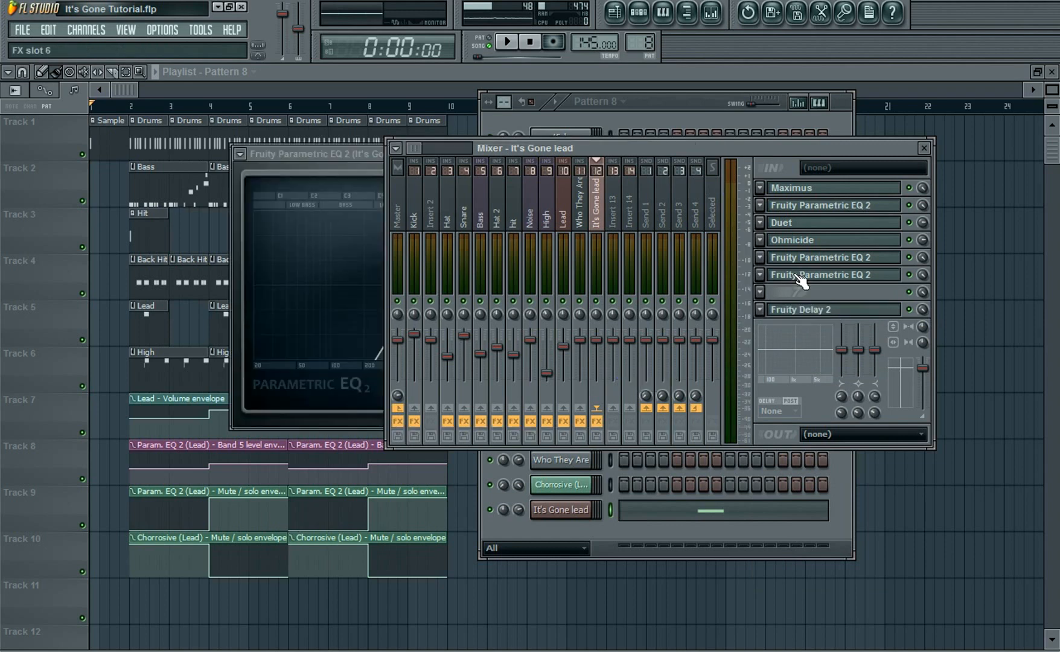
left_click(303, 166)
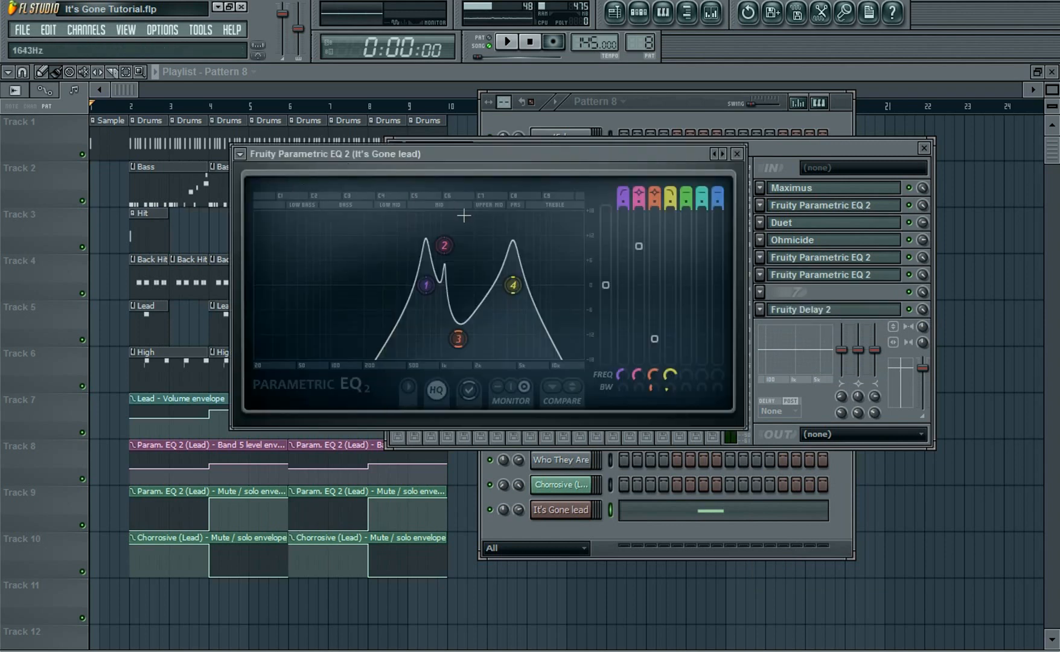
Reshape the second EQ: shift bands 4 and 3 higher and set band 1 to about 1724 Hz
left_click_drag(513, 285, 554, 285)
left_click_drag(459, 339, 472, 339)
left_click_drag(654, 375, 623, 384)
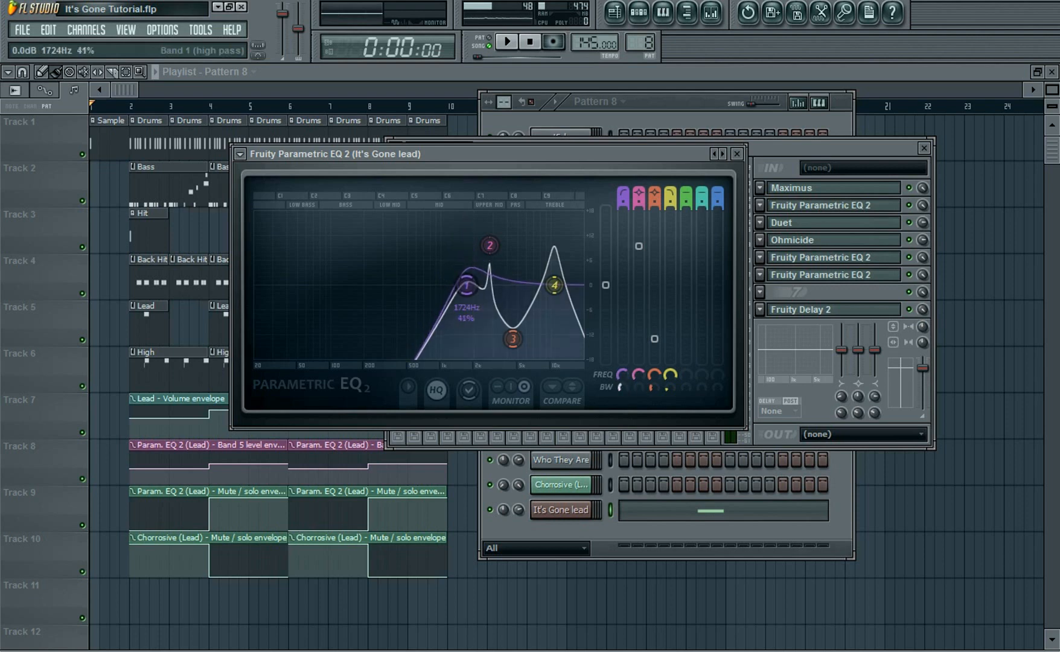
left_click_drag(666, 387, 667, 381)
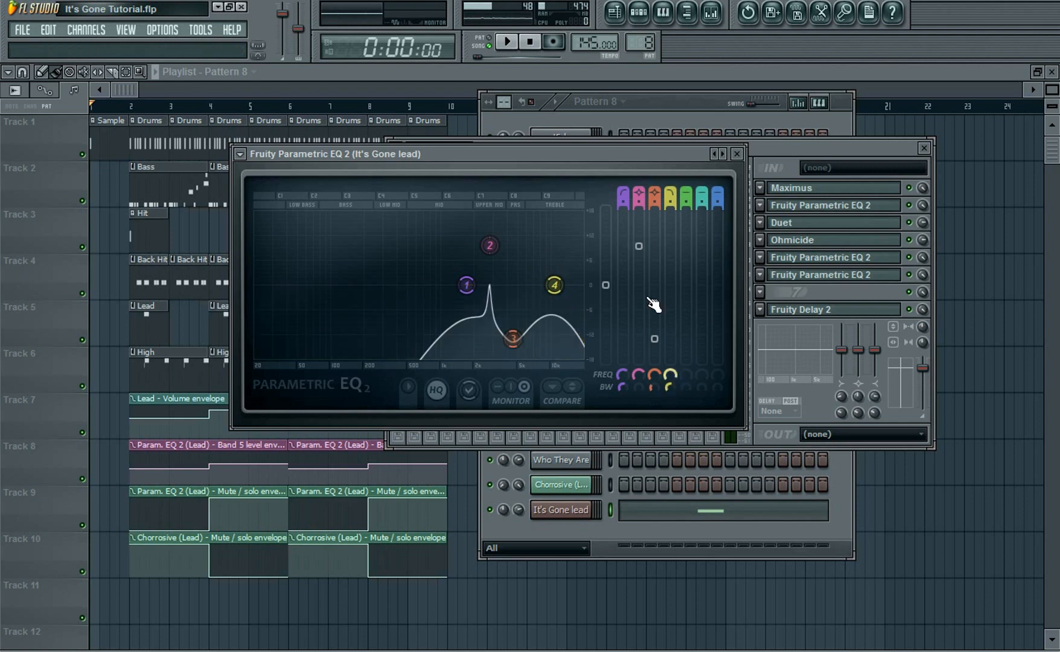
Boost band 2, cut band 3 to about -13.8 dB, and widen band 1's bandwidth on the second EQ
left_click_drag(639, 246, 639, 275)
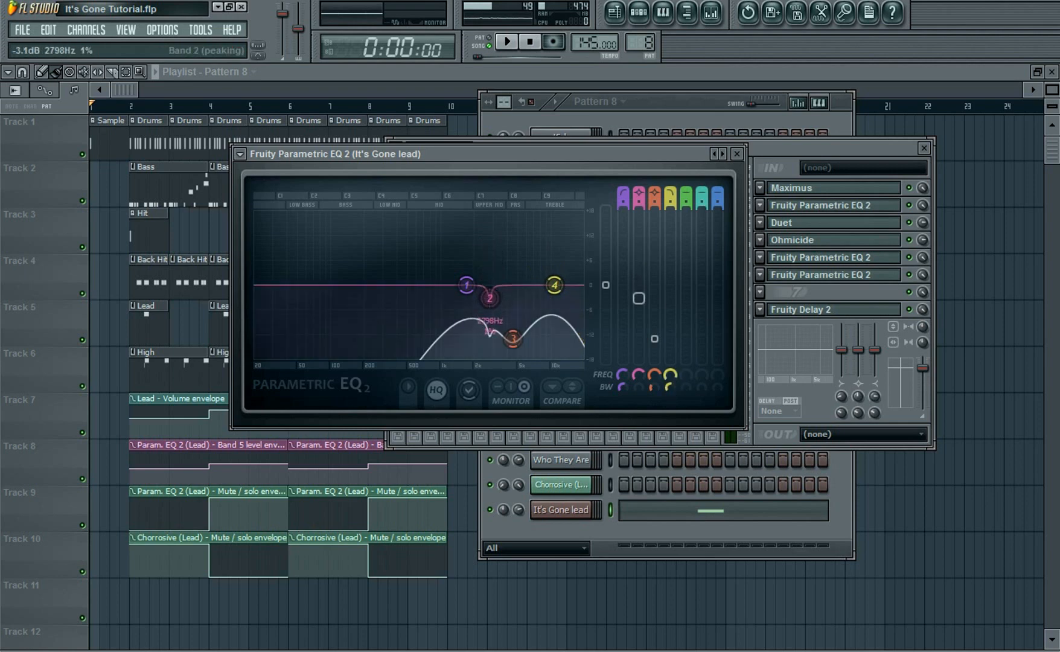
left_click_drag(654, 339, 654, 360)
left_click_drag(638, 298, 638, 266)
left_click_drag(654, 359, 654, 345)
left_click_drag(622, 387, 622, 381)
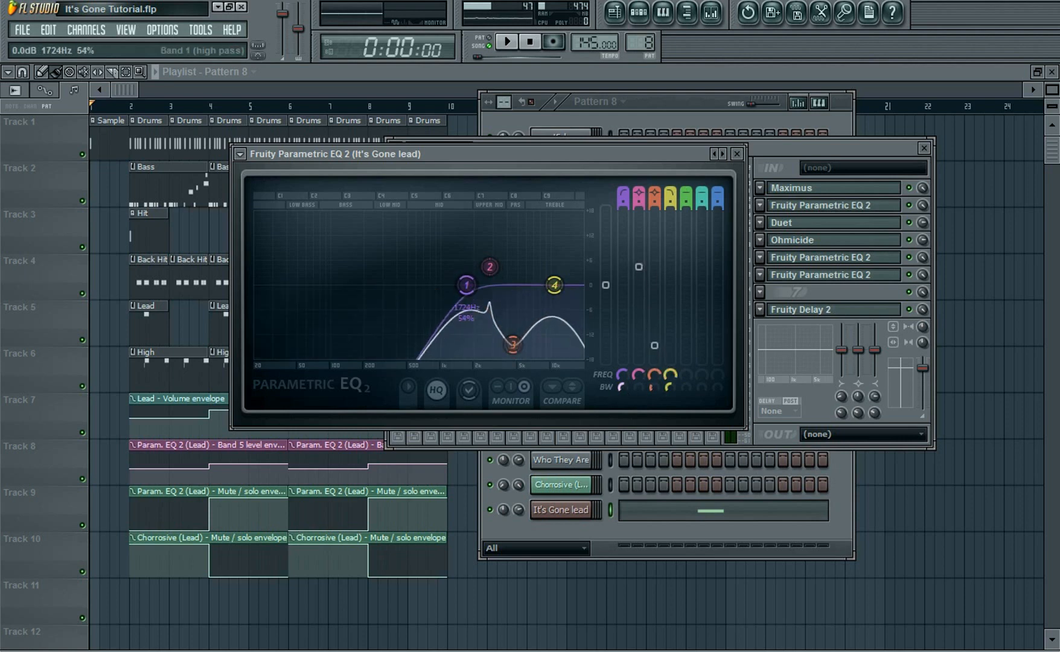
left_click_drag(639, 266, 639, 258)
left_click_drag(655, 345, 655, 342)
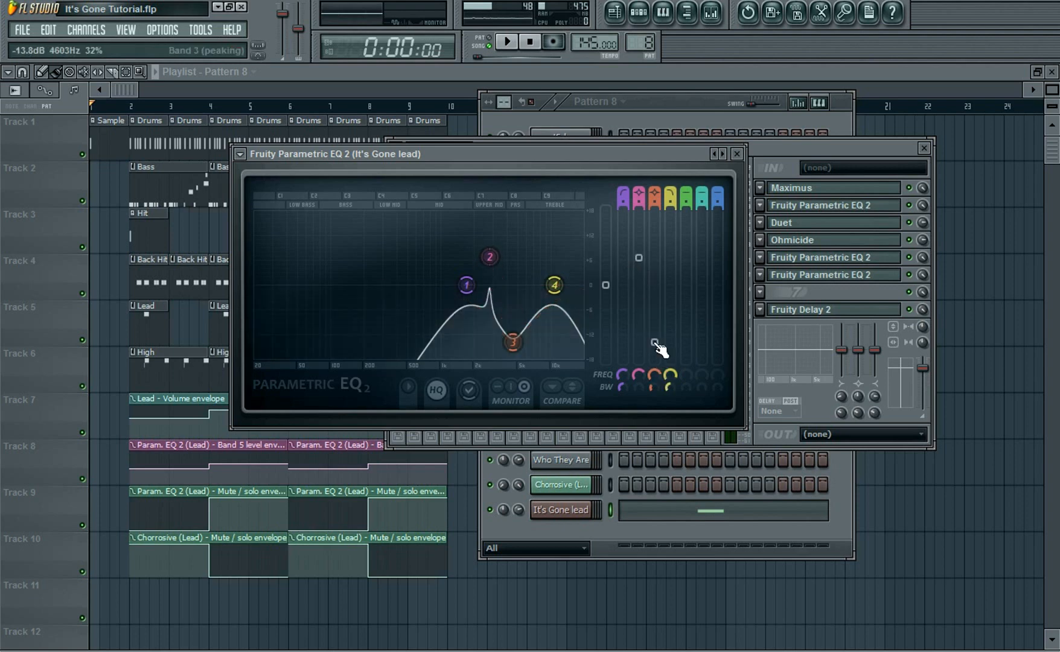
Set the sixth effect slot's mix to 85% and audition the lead from its channel keyboard
left_click(926, 274)
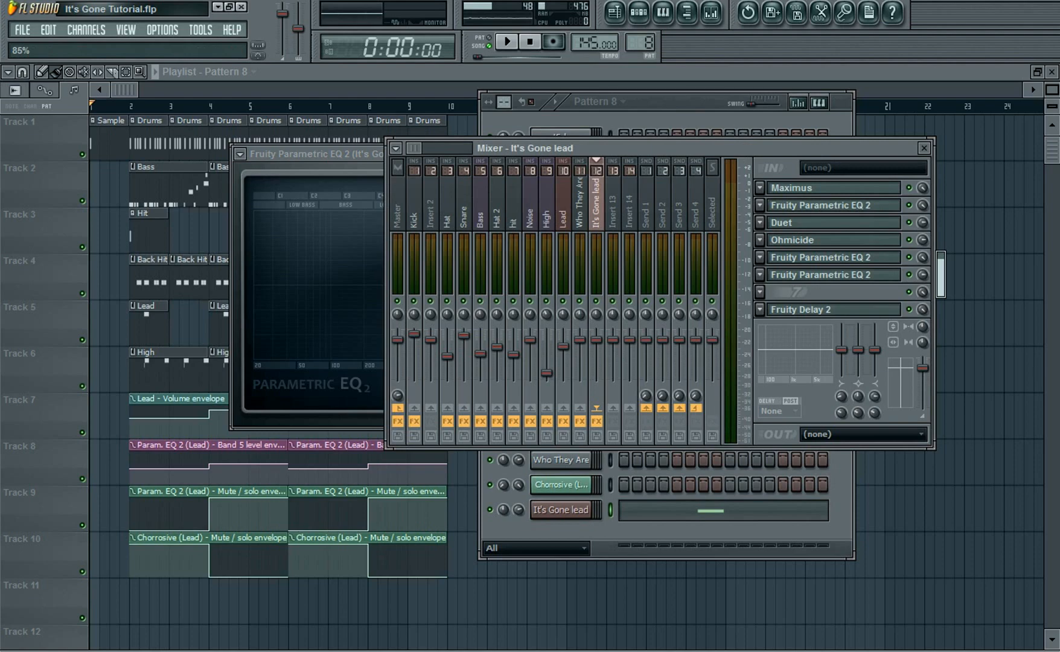
left_click(727, 117)
left_click(579, 509)
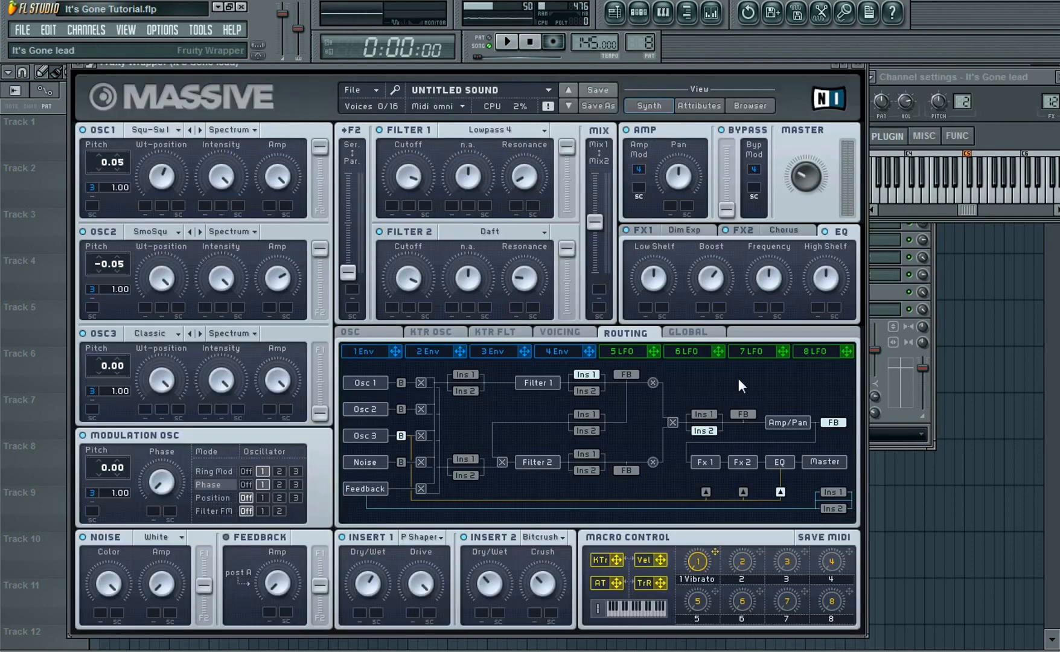
left_click(1017, 202)
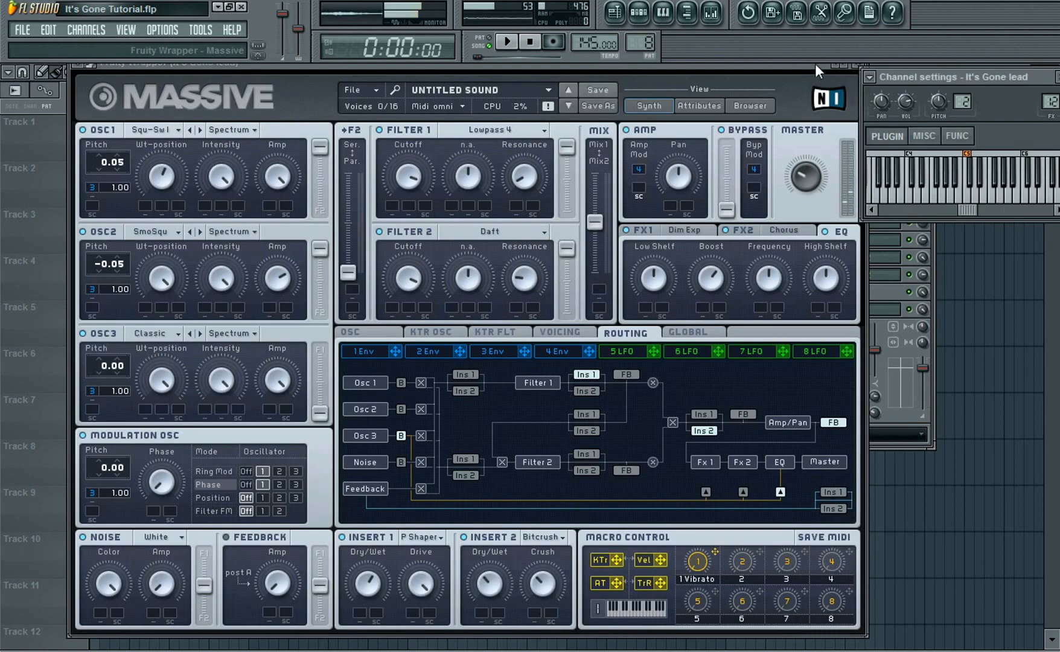
left_click(863, 68)
left_click(351, 155)
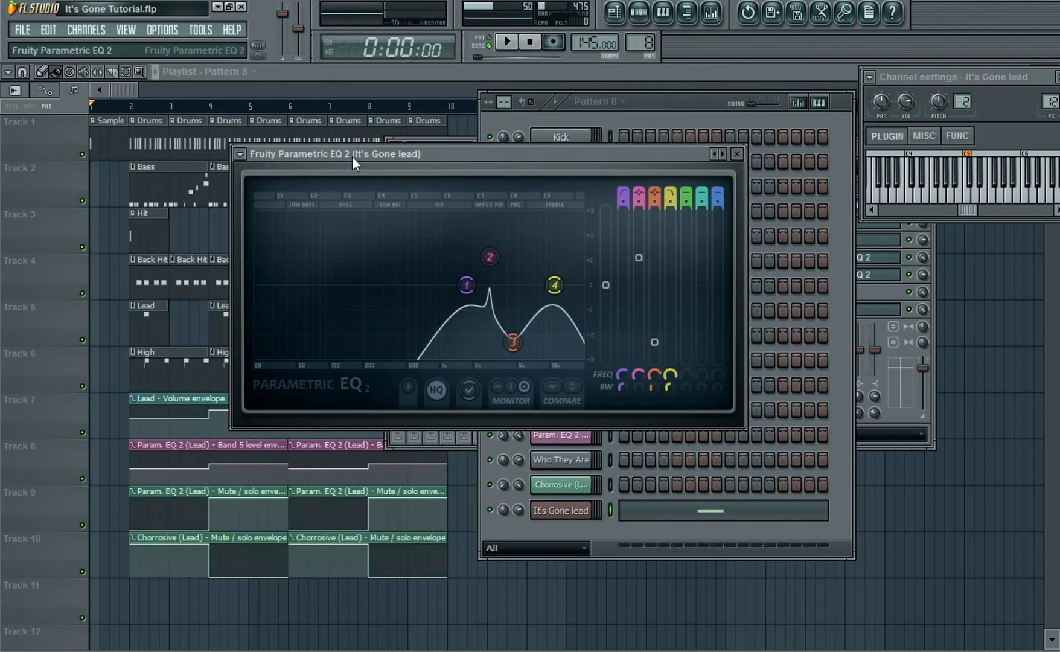
Load VPS philta into the lead's seventh mixer effect slot
left_click(744, 161)
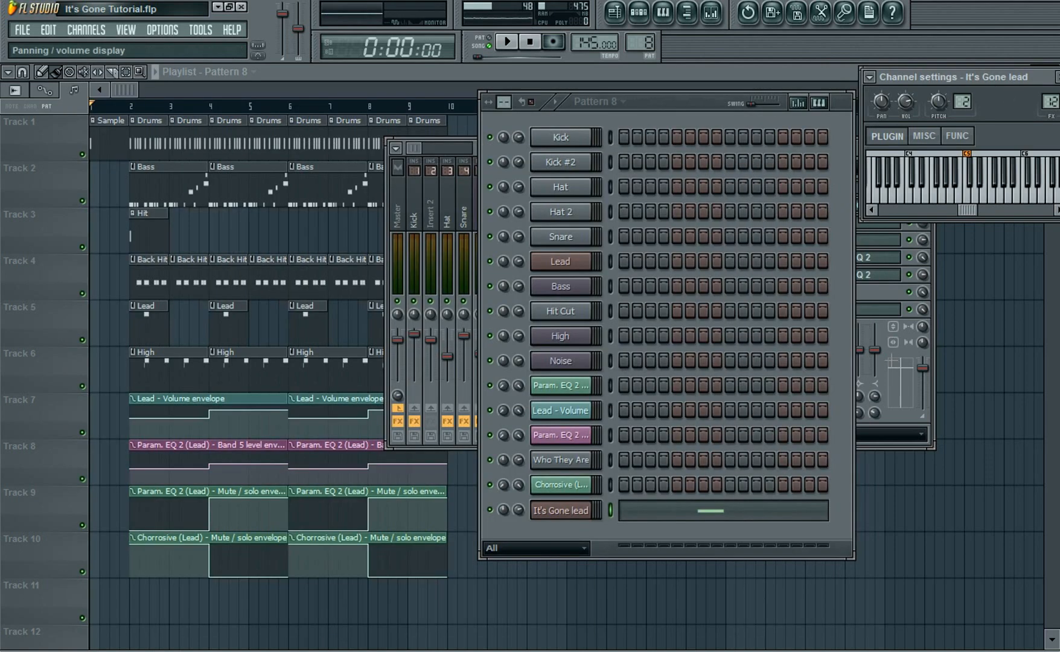
left_click(887, 347)
left_click(760, 292)
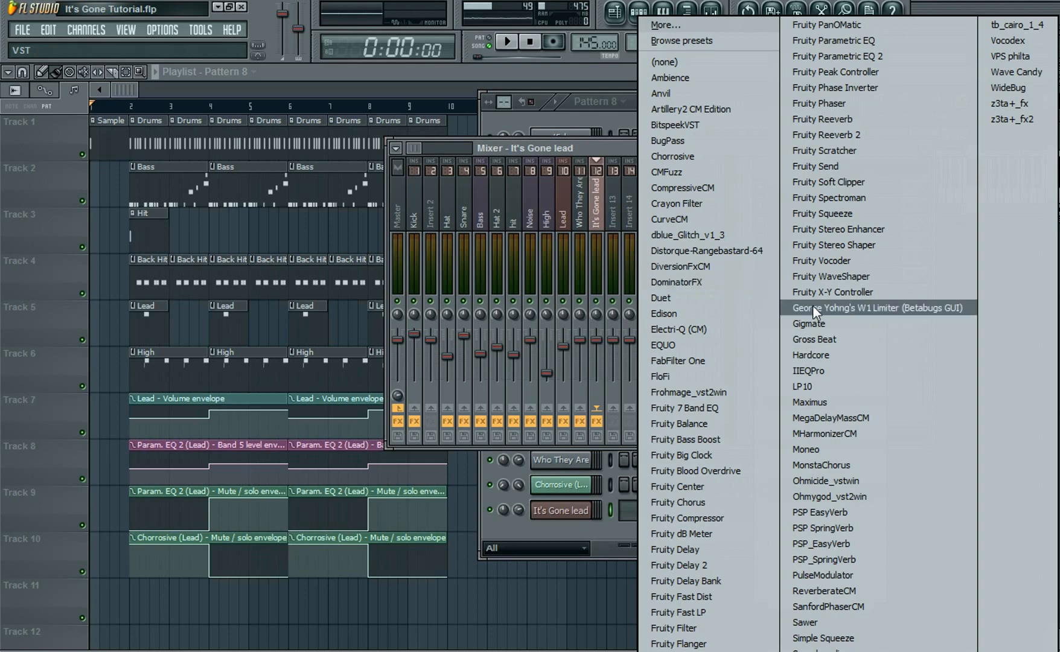
left_click(1034, 58)
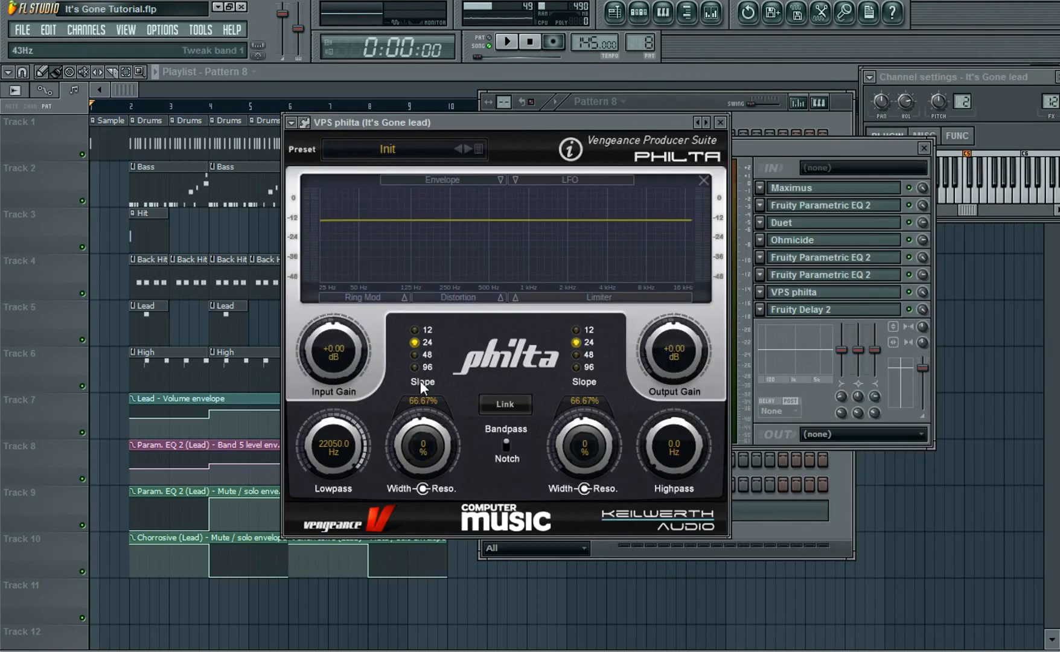
Set philta's lowpass to about 208 Hz, highpass to about 1009 Hz, and both slopes to 96
left_click_drag(346, 439, 350, 519)
left_click_drag(672, 443, 667, 342)
left_click(507, 445)
left_click_drag(354, 445, 366, 476)
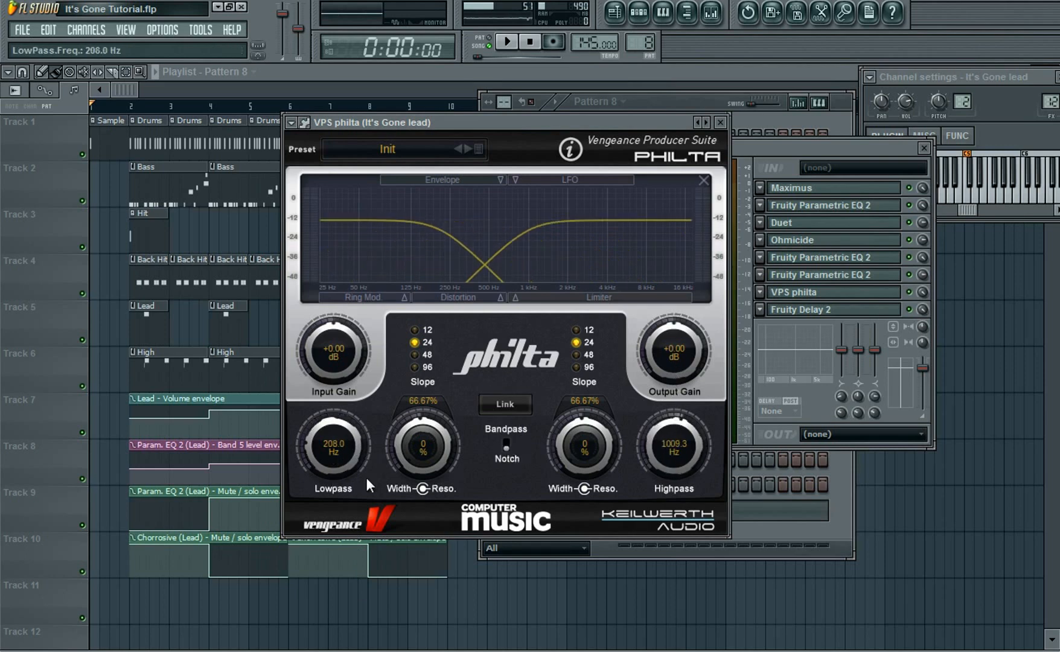
left_click(416, 368)
left_click(577, 367)
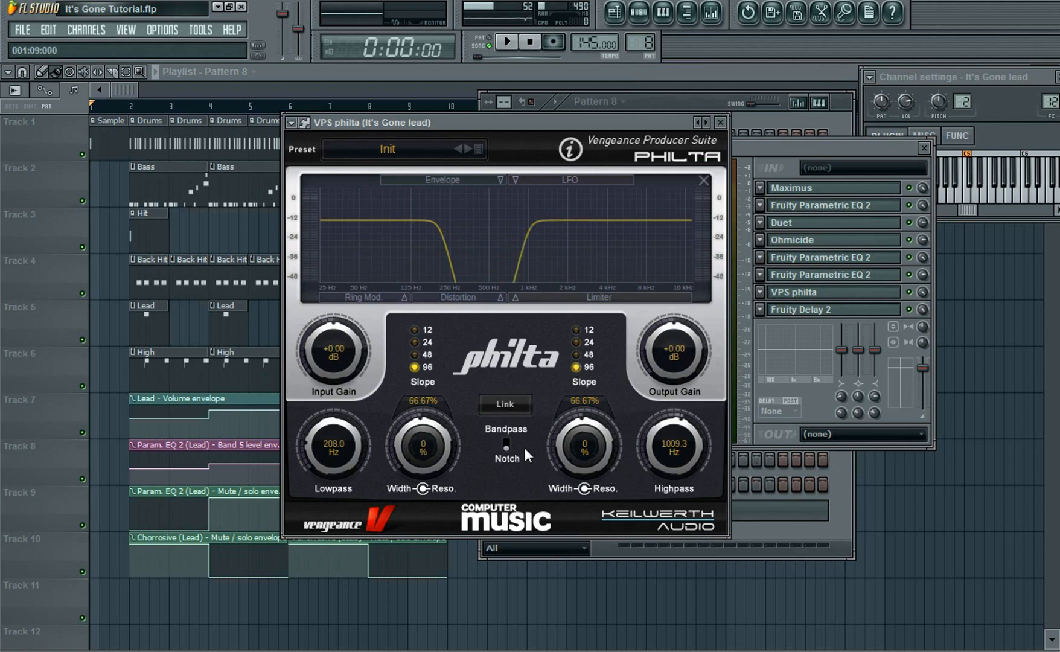
Link philta's filters, raise the lowpass to about 1129.5 Hz and set both resonances to about 50%
left_click(507, 402)
left_click_drag(352, 452, 326, 315)
left_click_drag(422, 444, 445, 296)
left_click_drag(586, 436, 595, 278)
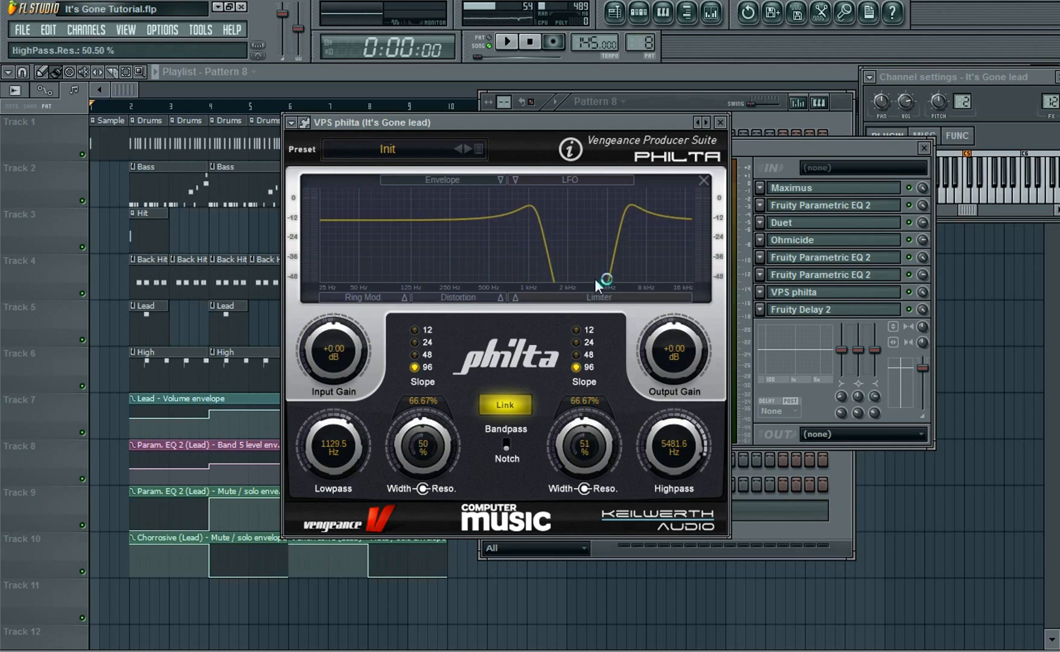
Audition the filtered lead from its channel keyboard and close the philta window
left_click(1018, 196)
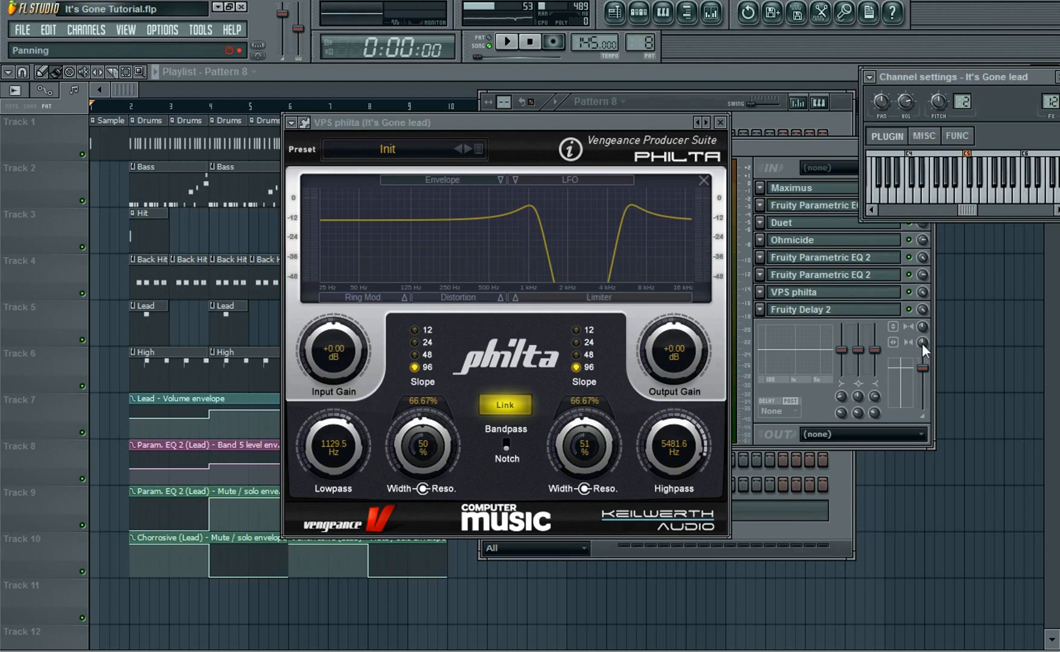
left_click(921, 284)
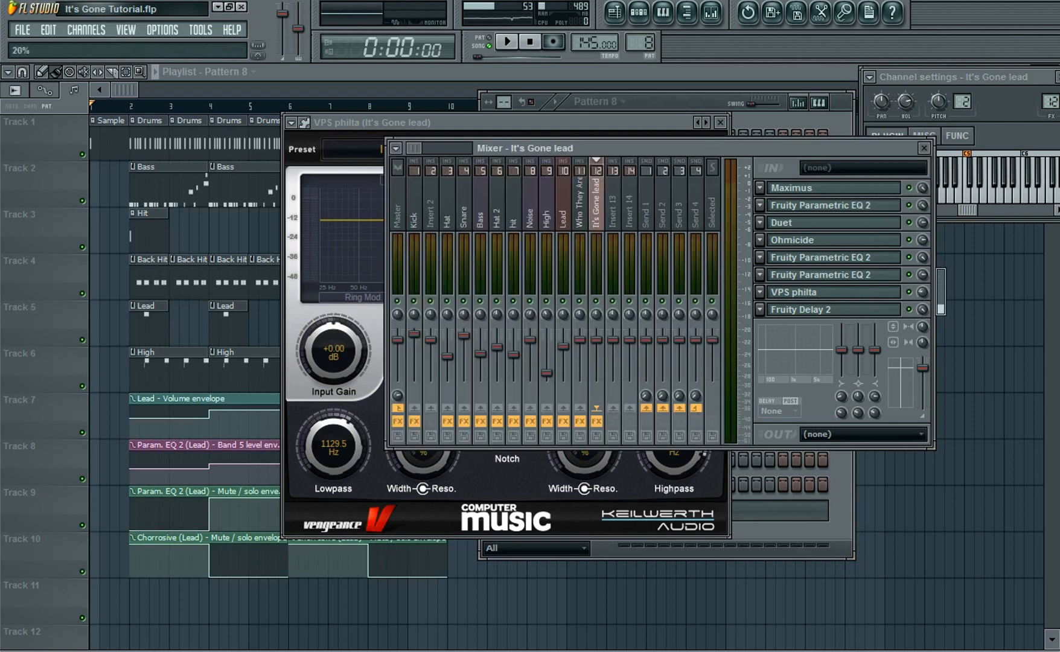
left_click(390, 125)
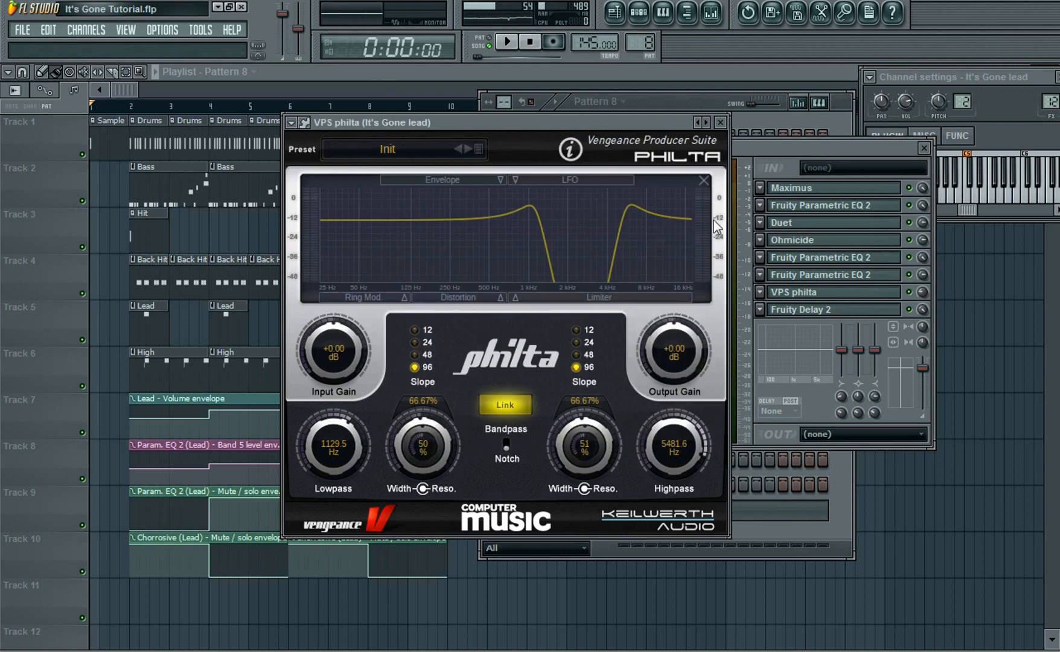
mouse_move(673, 121)
left_mouse_down()
mouse_move(655, 131)
mouse_move(664, 136)
left_mouse_up()
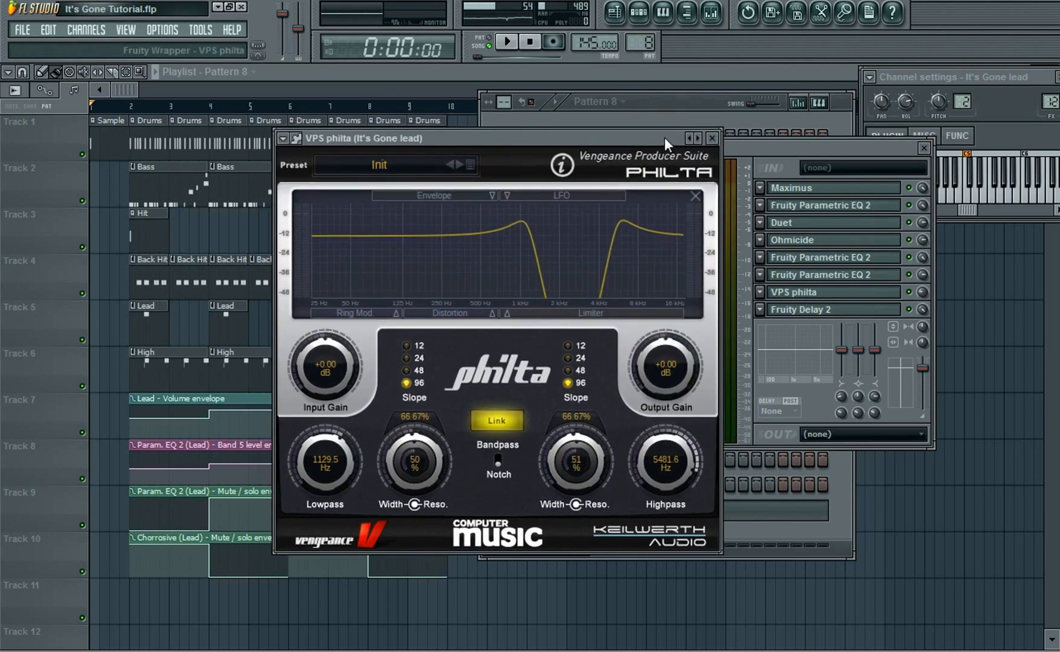
left_click(711, 138)
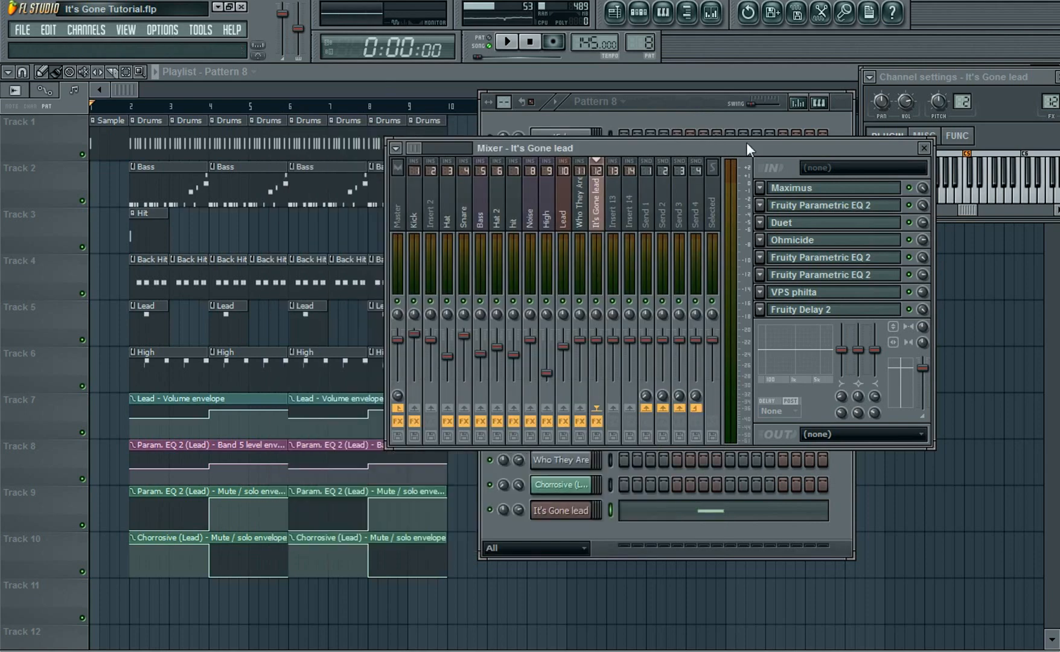
left_click(1016, 206)
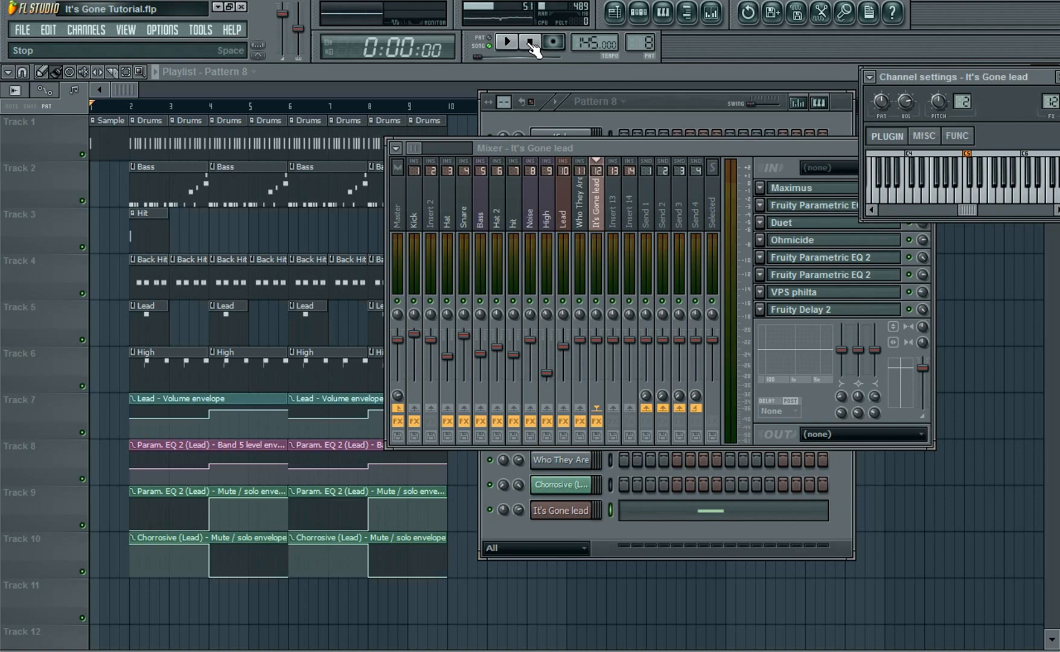
left_click_drag(646, 149, 665, 71)
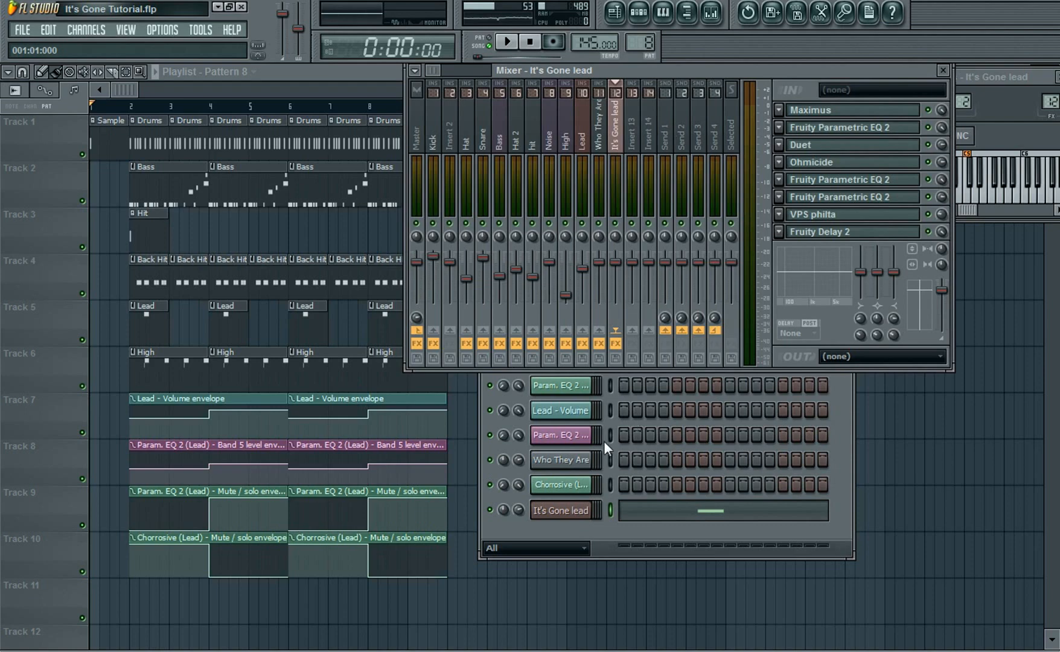
In the lead's Massive synth, assign macro 1 to Filter 2's cutoff and test the macro knob
left_click(565, 511)
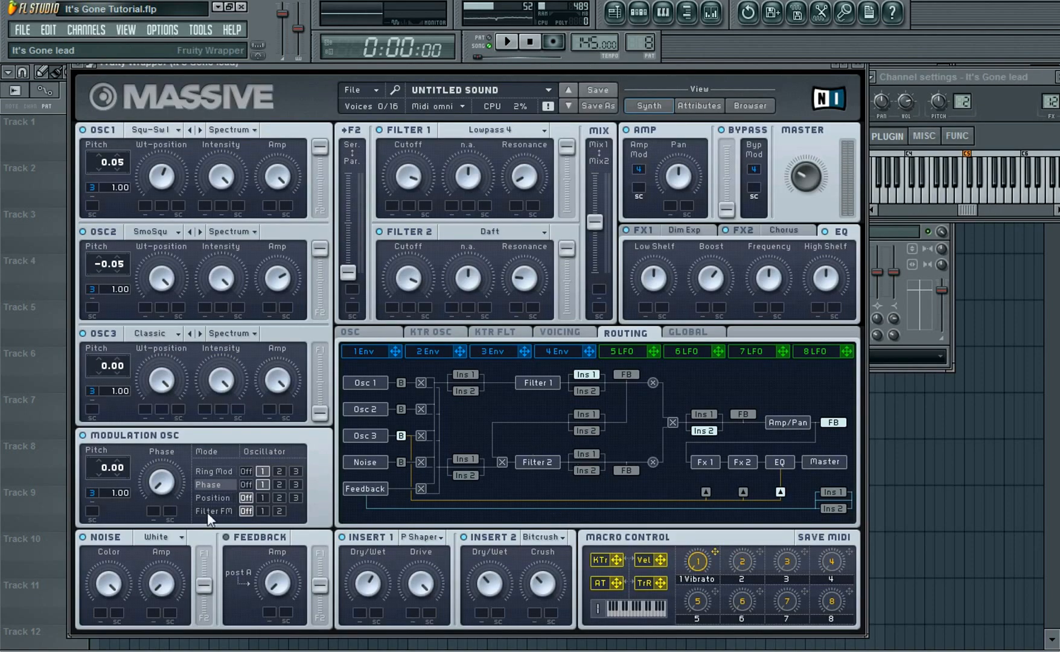
right_click(702, 558)
left_click(727, 614)
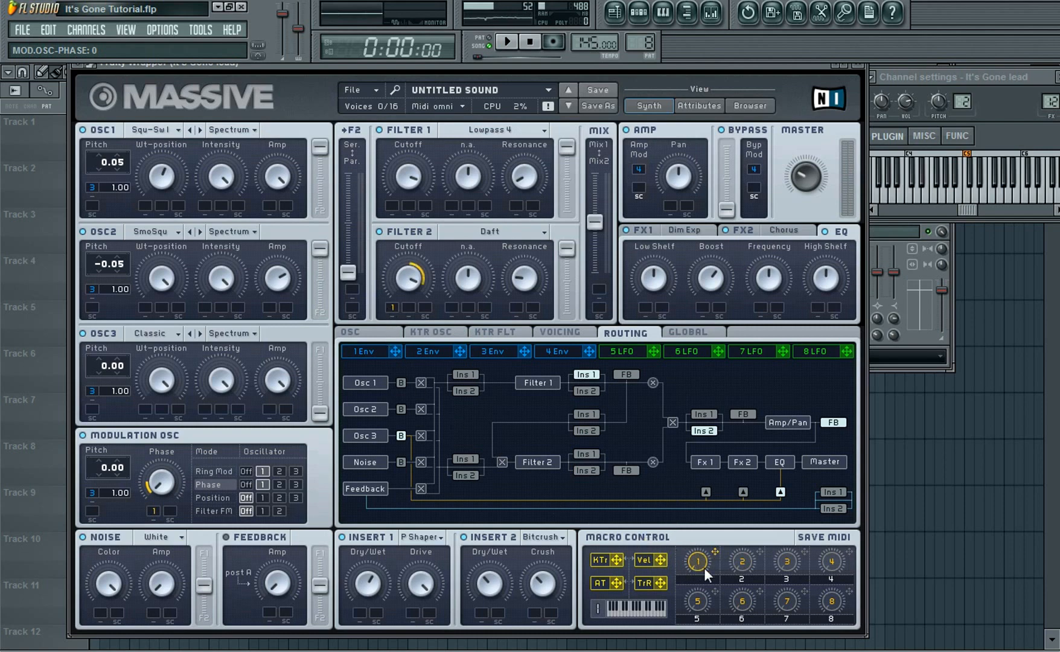
left_click(1015, 198)
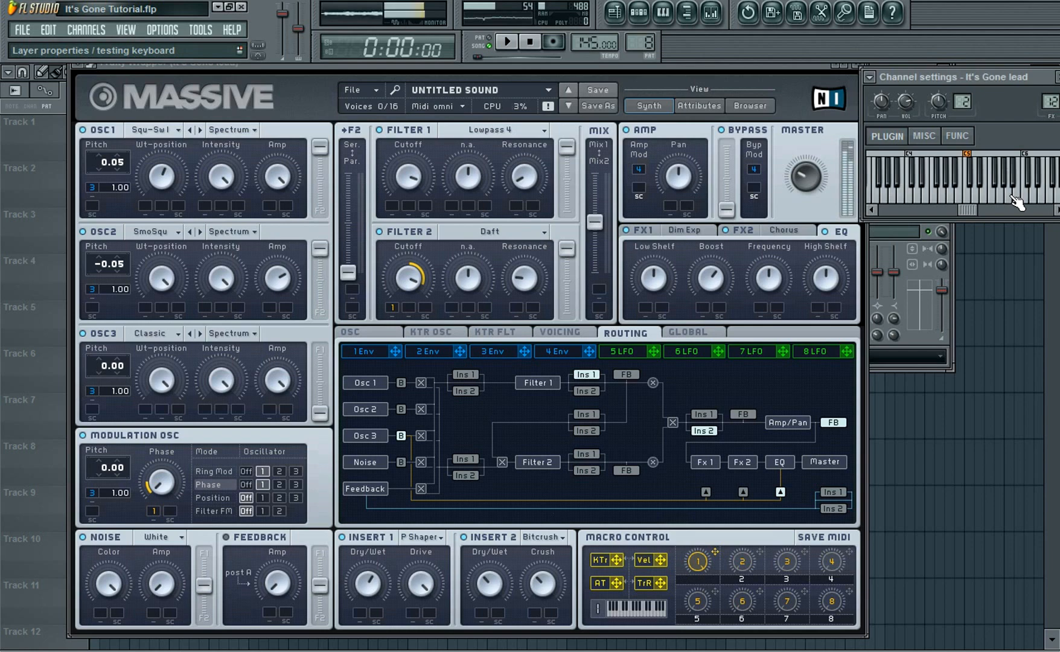
left_click(537, 45)
left_click_drag(700, 563, 700, 625)
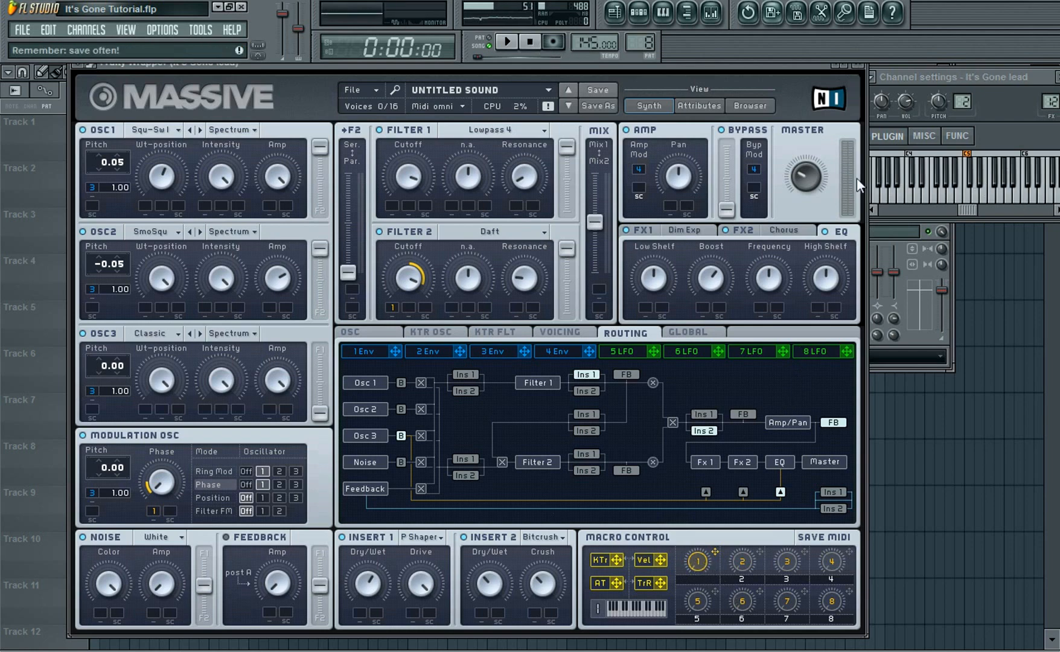
left_click(860, 65)
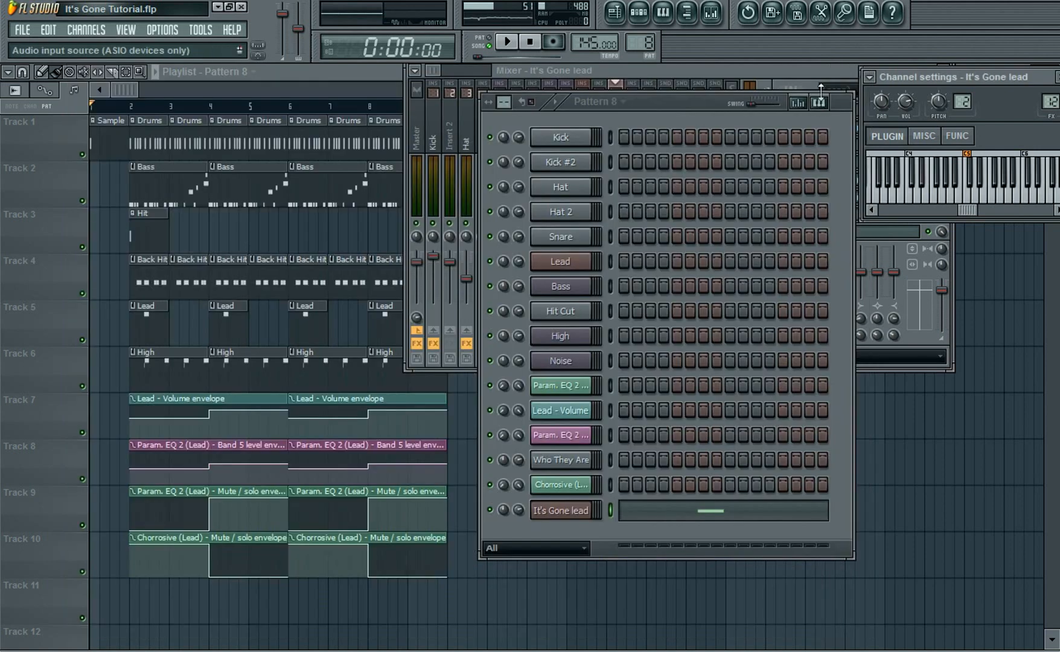
Delete the Param. EQ 2 mute and Chorrosive mute envelope clips from tracks 9 and 10
left_click(749, 74)
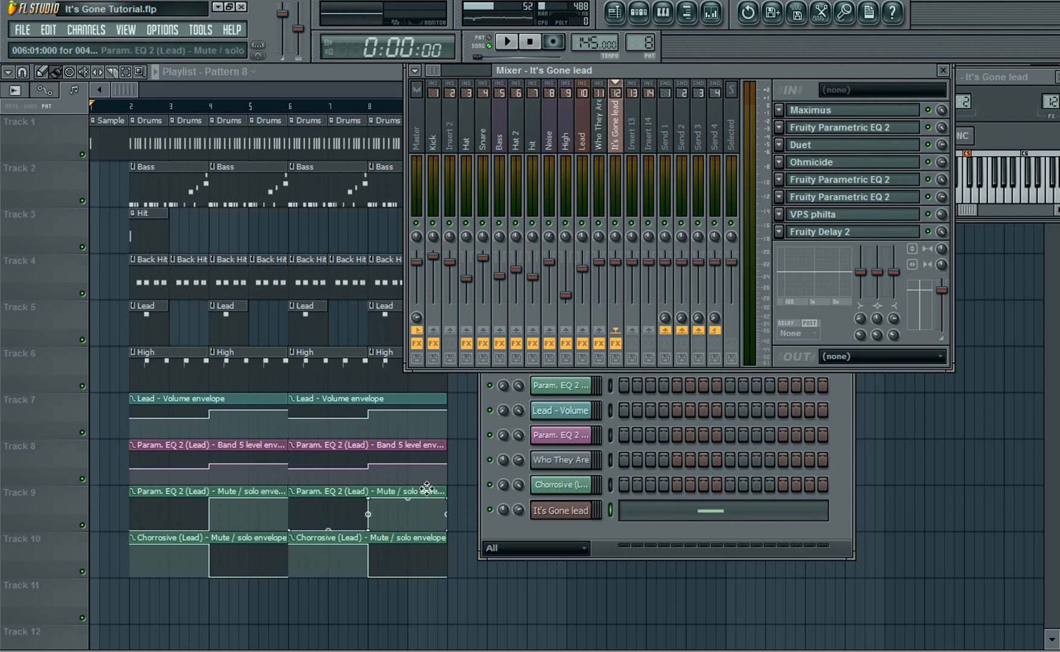
left_click(114, 403)
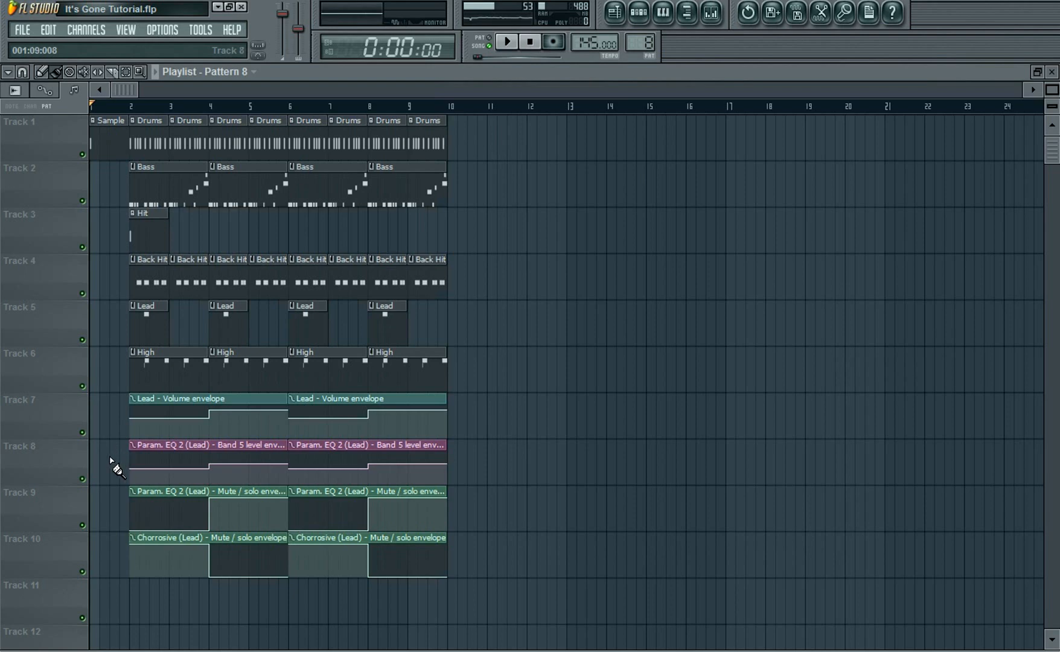
right_click(205, 511)
right_click(329, 511)
right_click(332, 547)
right_click(260, 556)
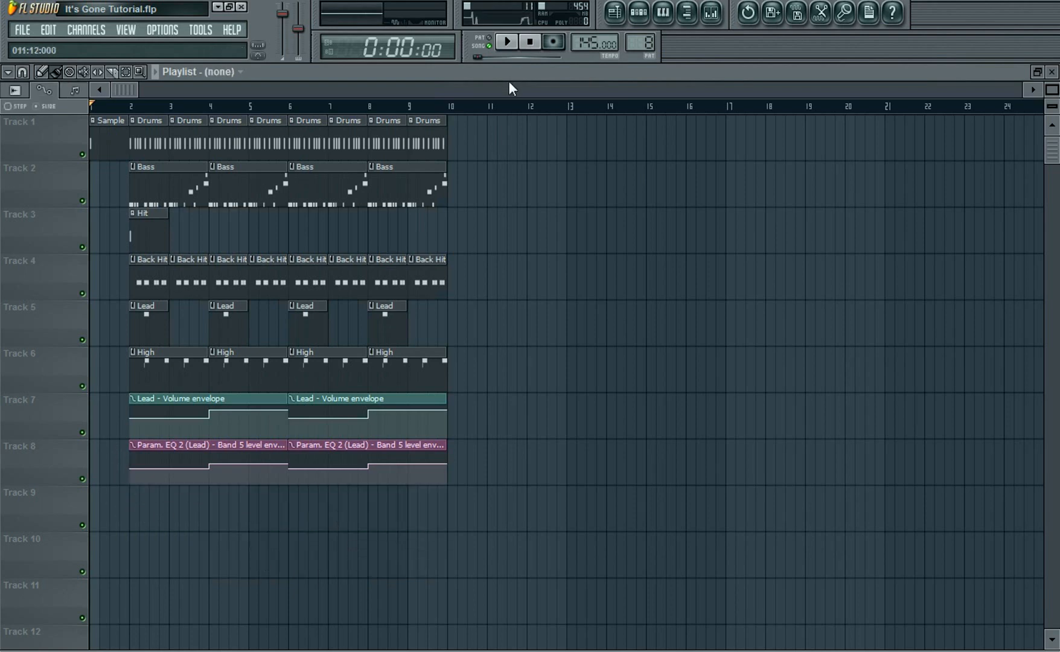
Create an automation clip for the lead Massive's MACRO 1 parameter
left_click(639, 12)
left_click(169, 269)
left_click(181, 289)
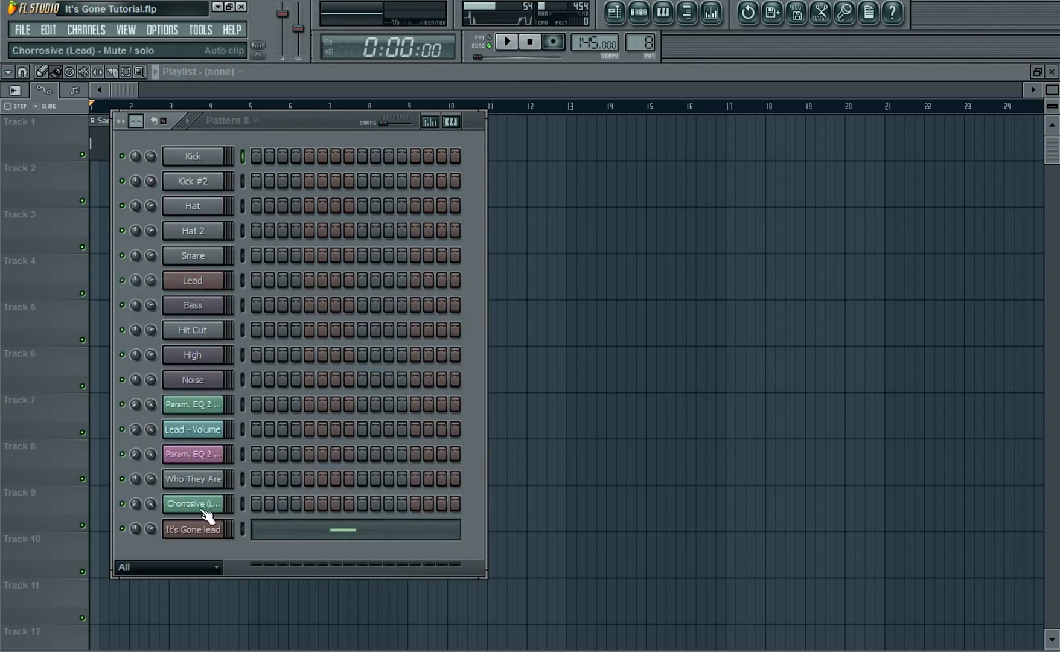
left_click(192, 535)
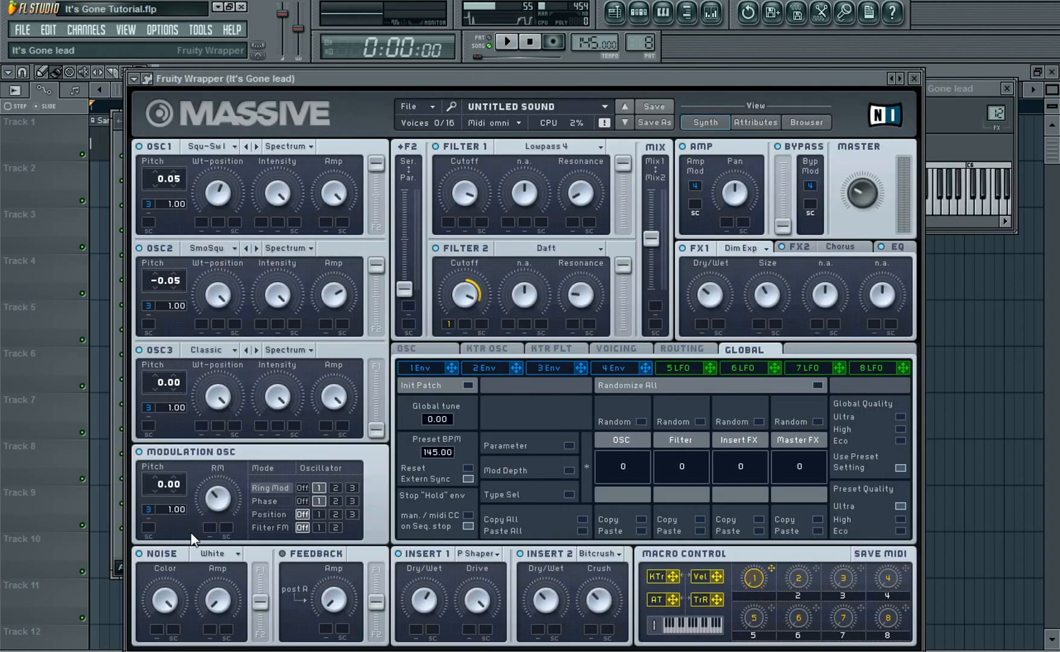
left_click(135, 78)
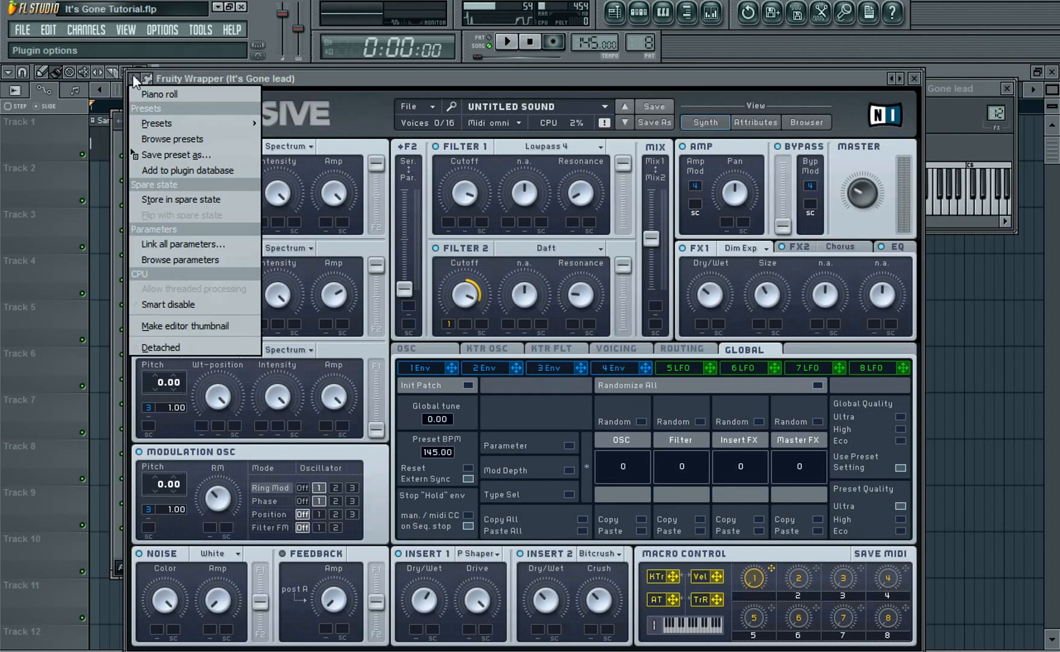
left_click(184, 259)
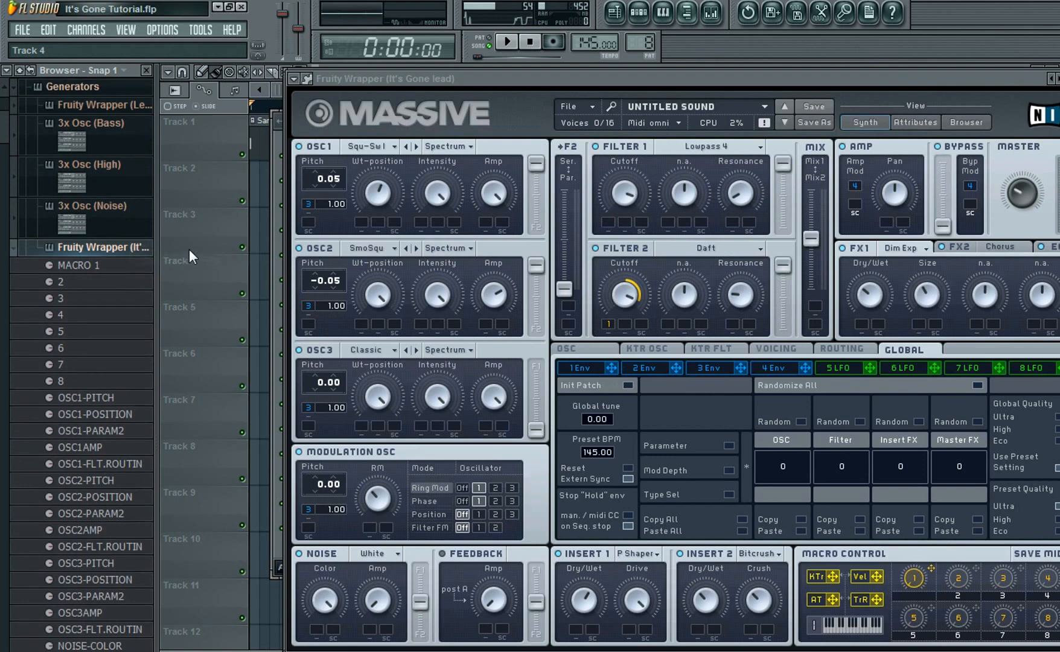
right_click(73, 270)
left_click(143, 334)
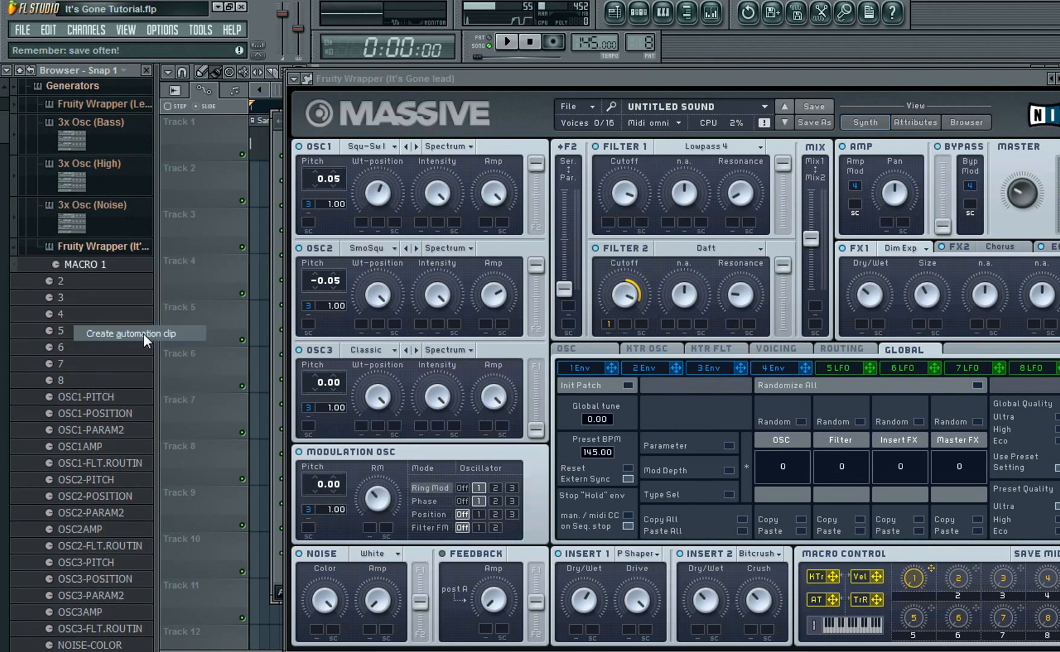
Move the MACRO 1 automation clip to start at bar 2 and trim it to four bars
left_click(664, 65)
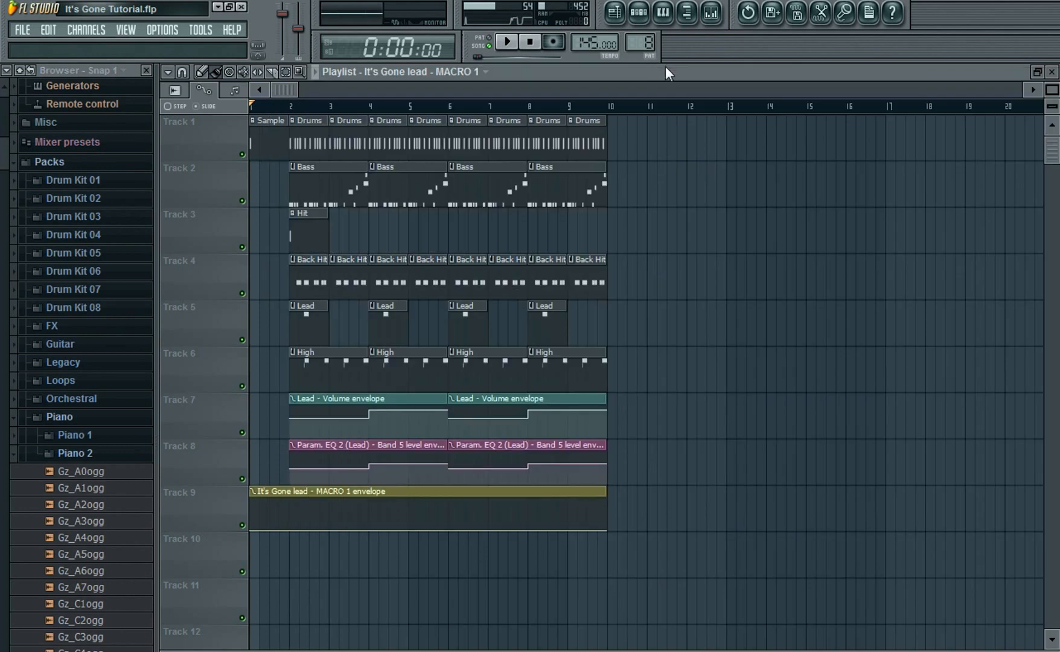
left_click_drag(607, 530, 527, 532)
left_click_drag(316, 493, 350, 497)
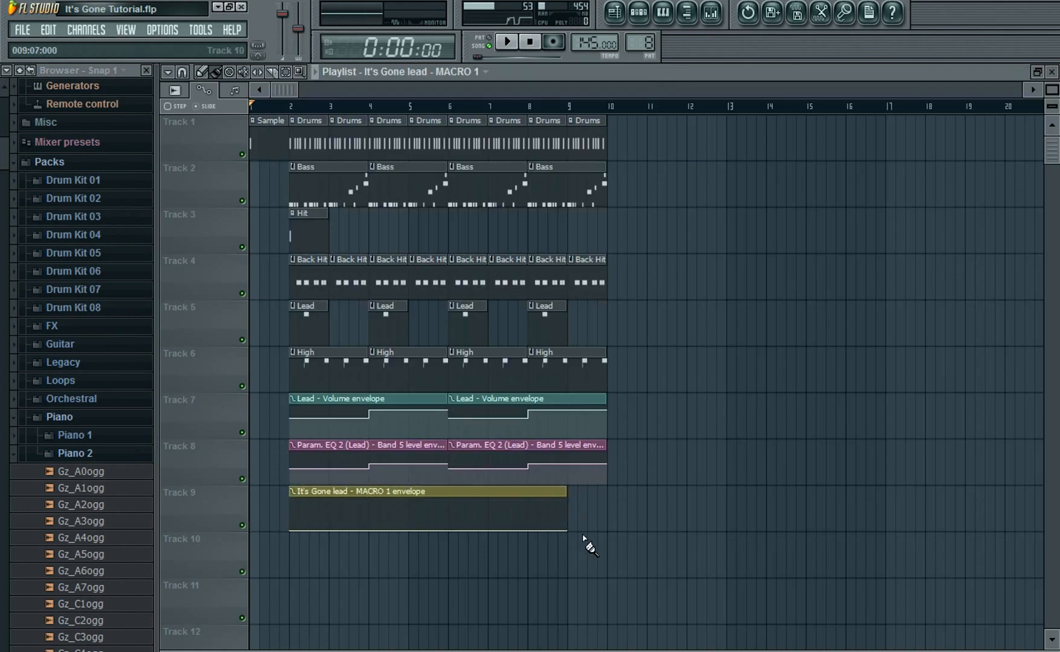
left_click_drag(570, 534, 442, 550)
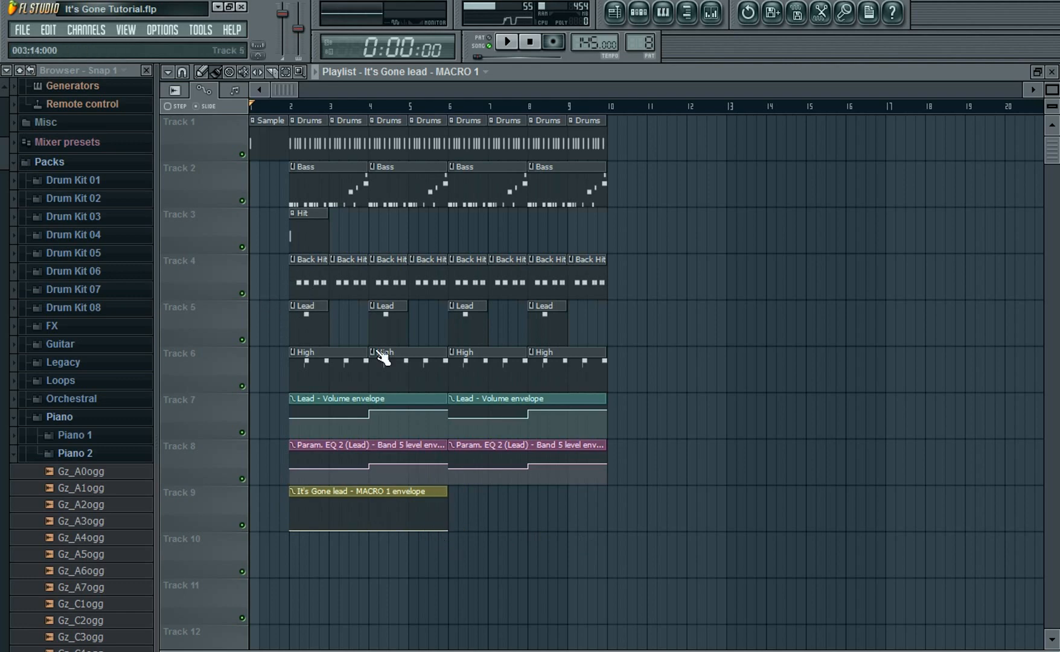
Shape the MACRO 1 envelope as a step up halfway and copy the clip to bars 6–10
right_click(370, 525)
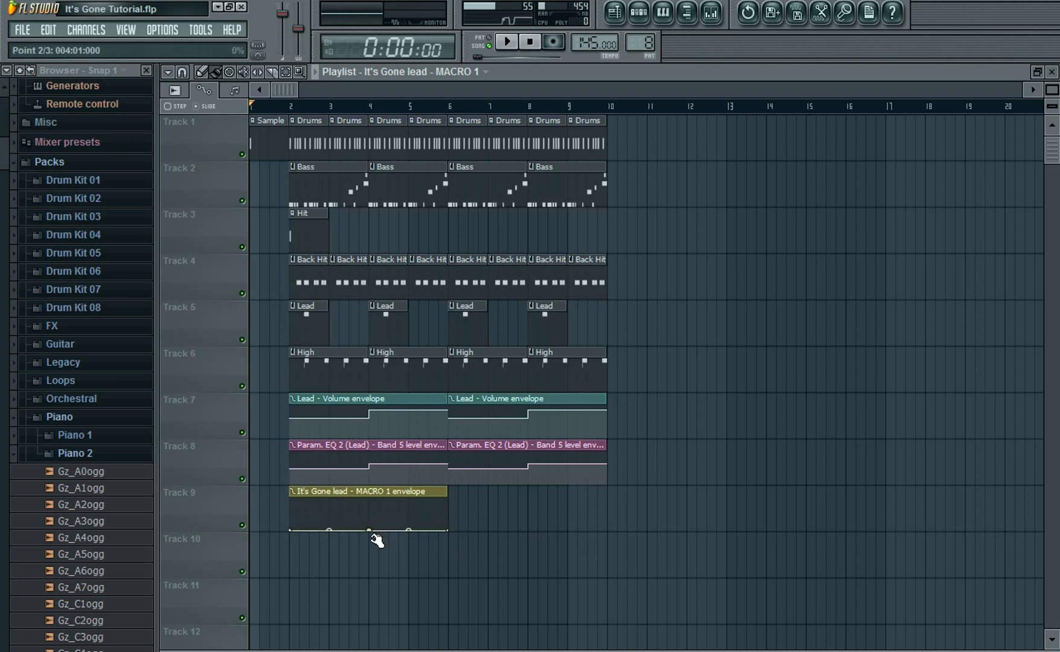
right_click(370, 499)
left_click_drag(447, 530, 449, 485)
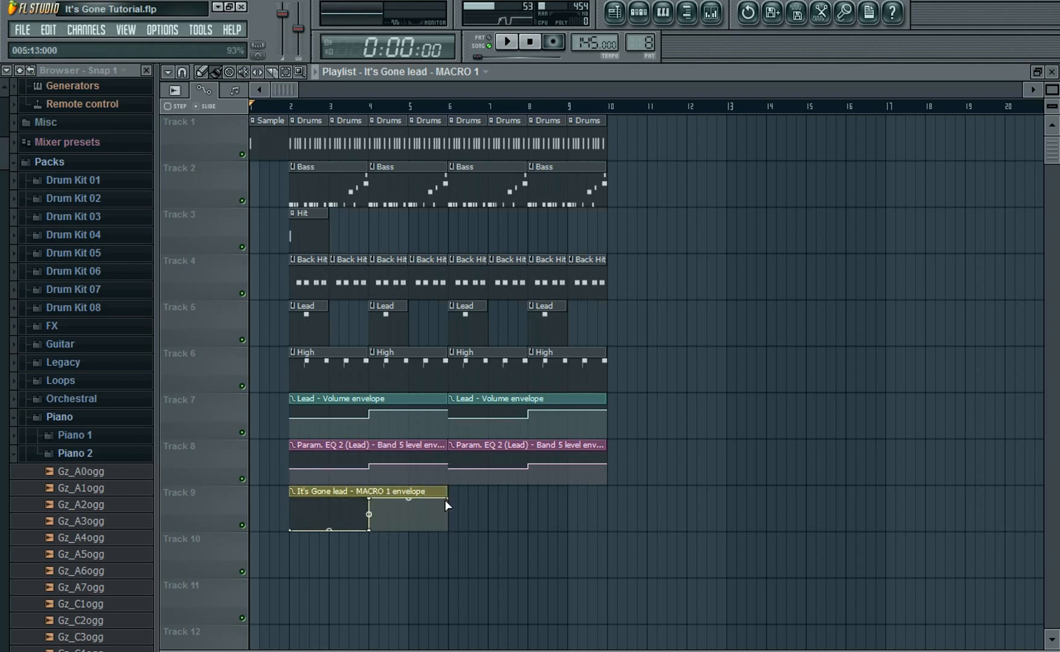
left_click_drag(471, 501, 490, 488)
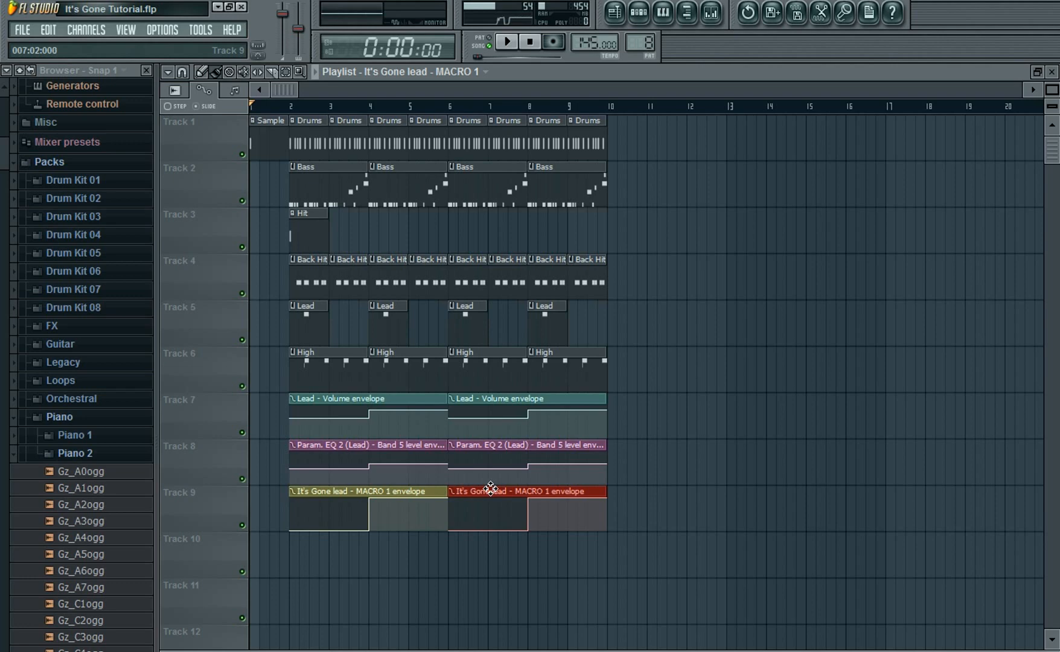
left_click(146, 70)
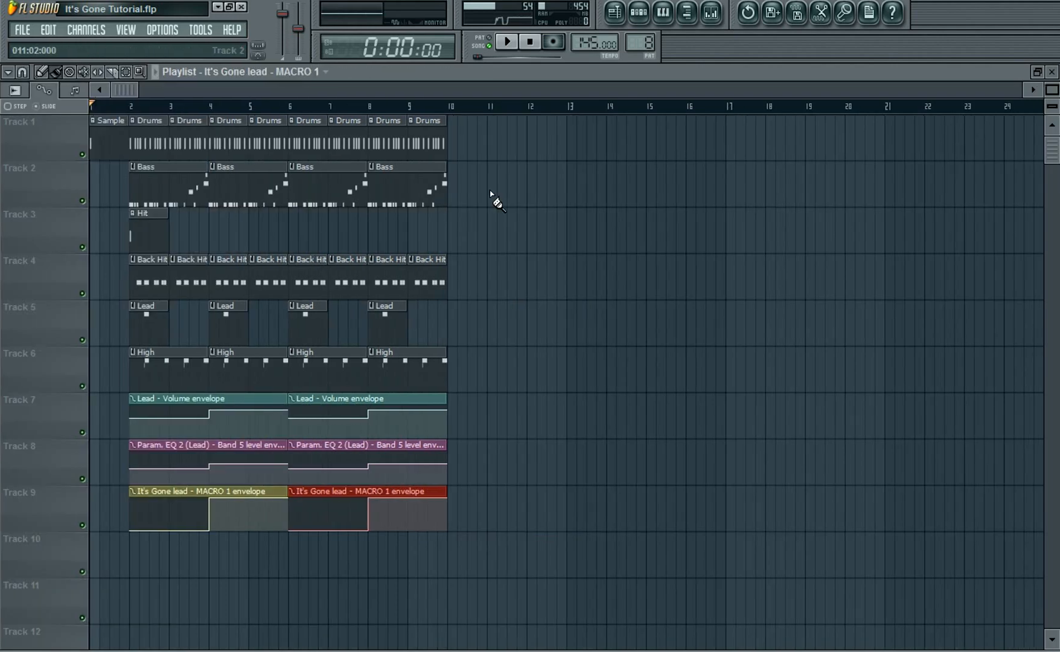
left_click(639, 13)
left_click_drag(296, 122, 730, 118)
left_click(646, 292)
left_click(633, 302)
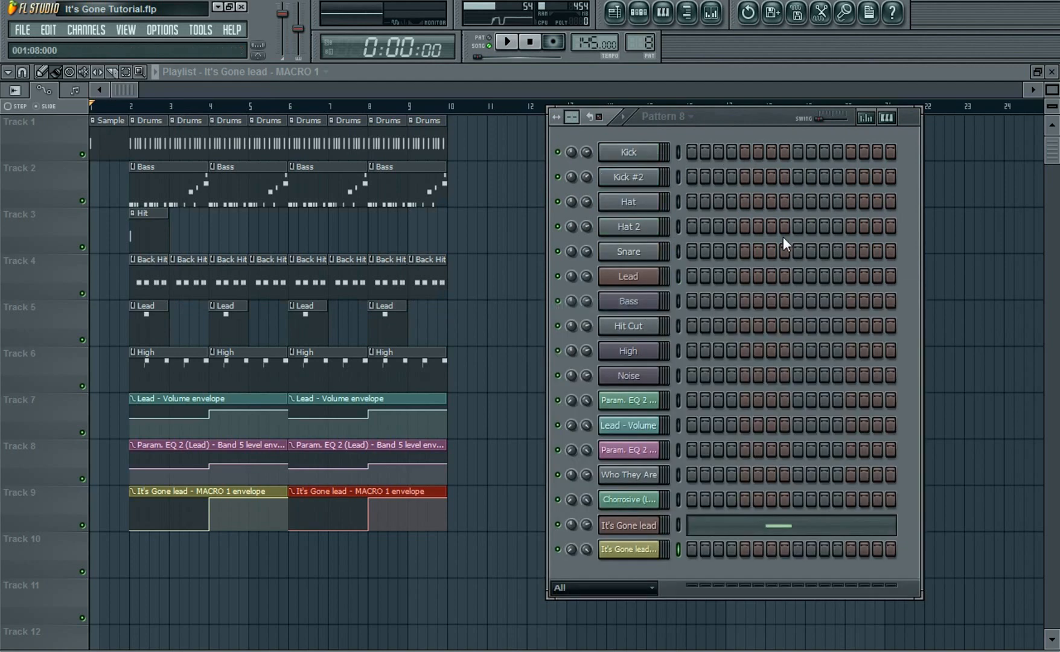
left_click(715, 14)
left_click_drag(687, 345, 734, 209)
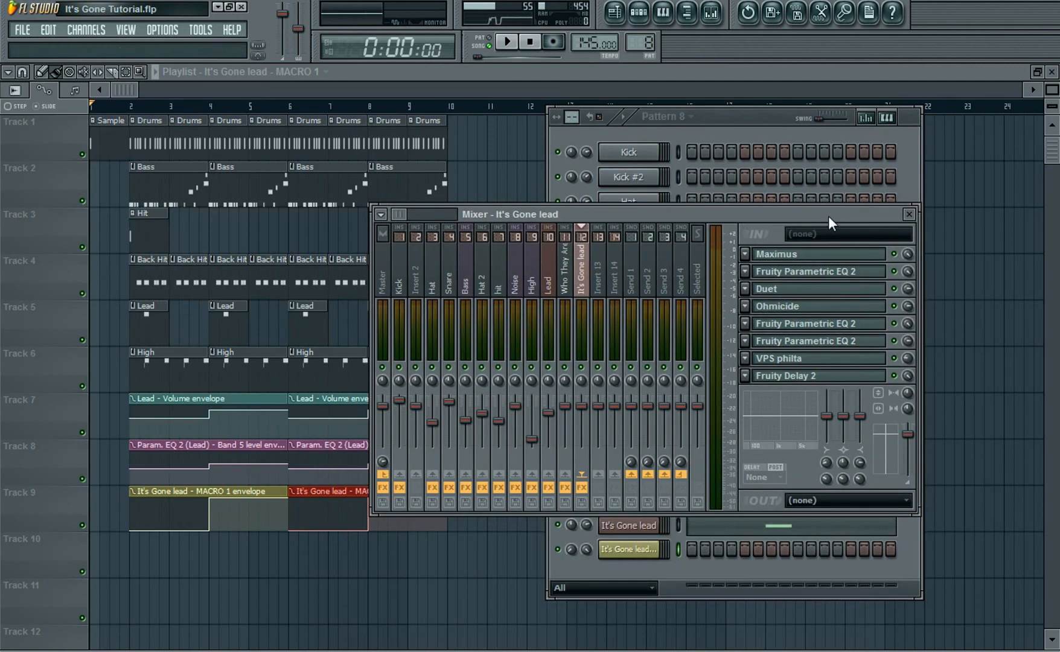
Link the mute switch of the Fruity Parametric EQ 2 slot just below Ohmicide to the It's Gone lead - MACRO 1 automation clip
left_click_drag(828, 216, 894, 149)
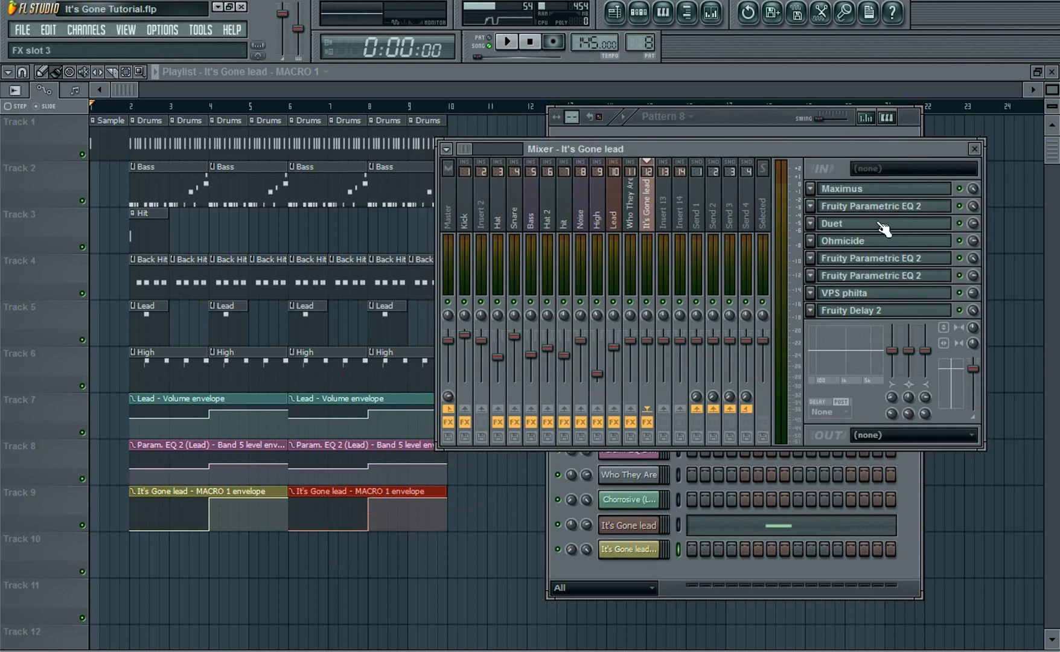
right_click(961, 258)
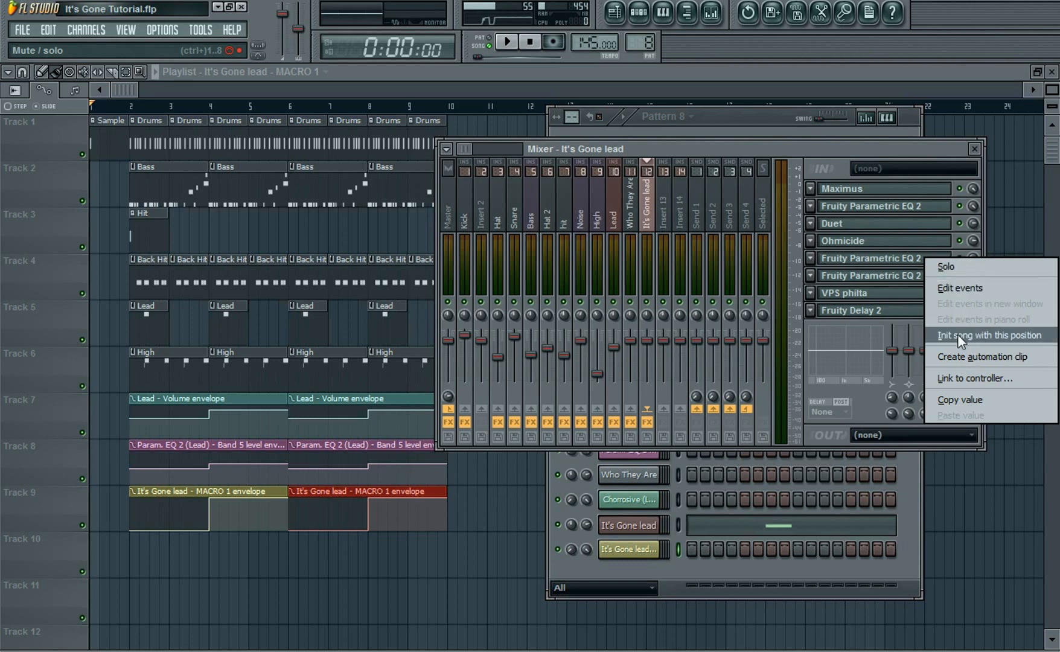
left_click(960, 375)
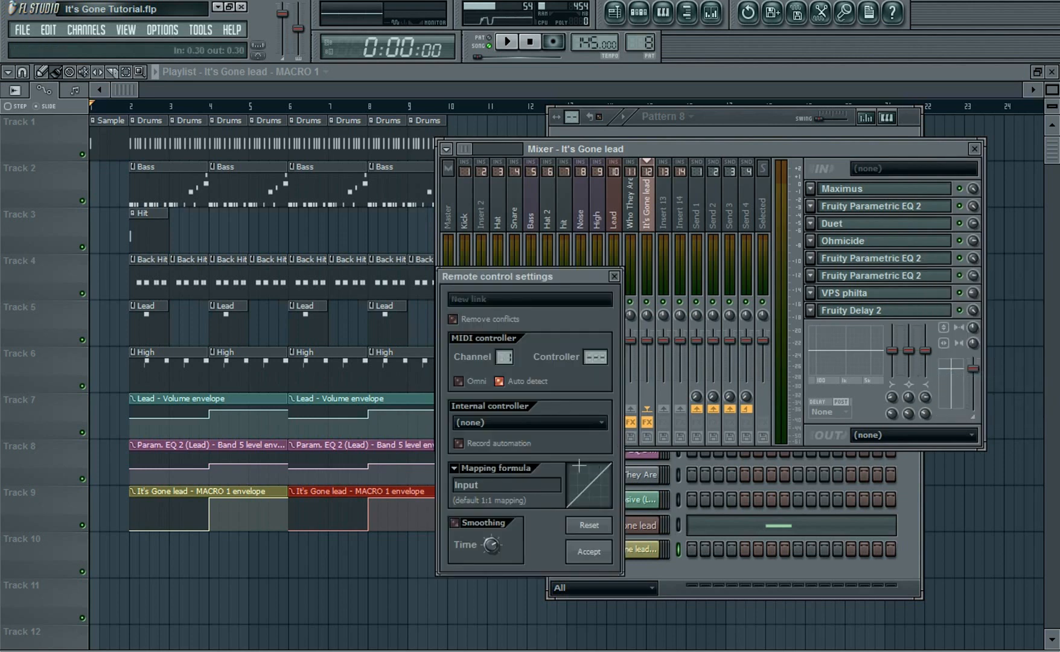
left_click(598, 424)
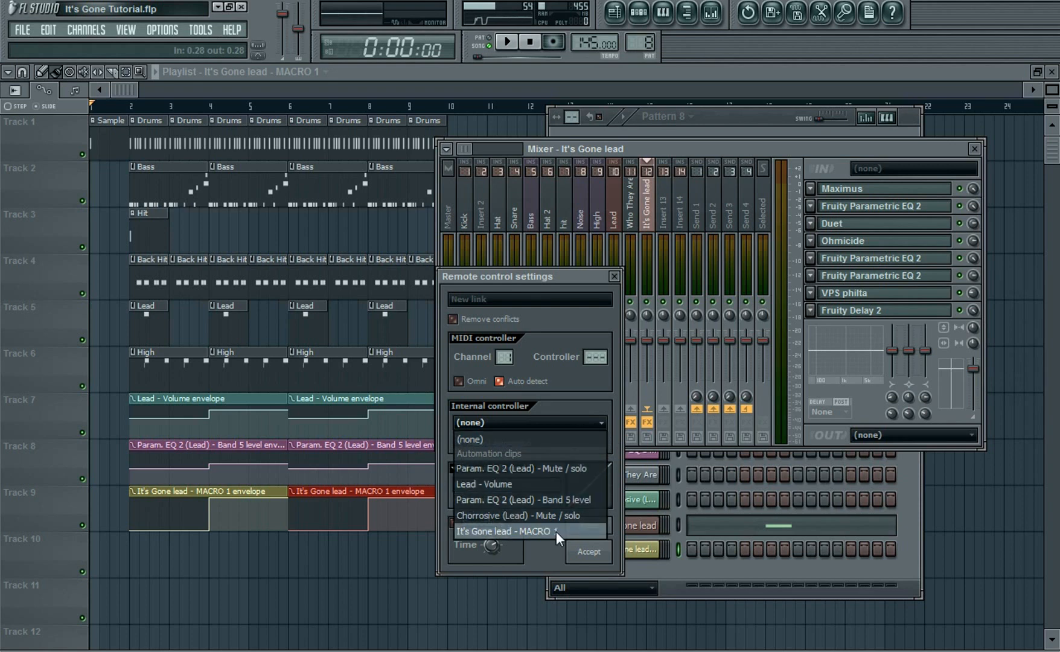
left_click(516, 532)
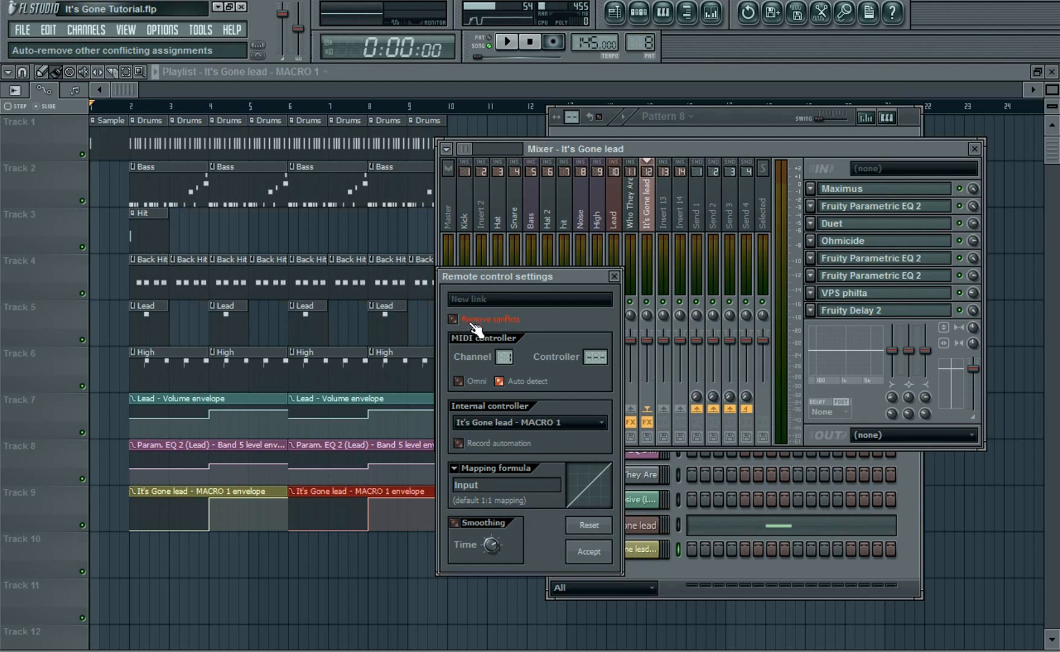
left_click(599, 552)
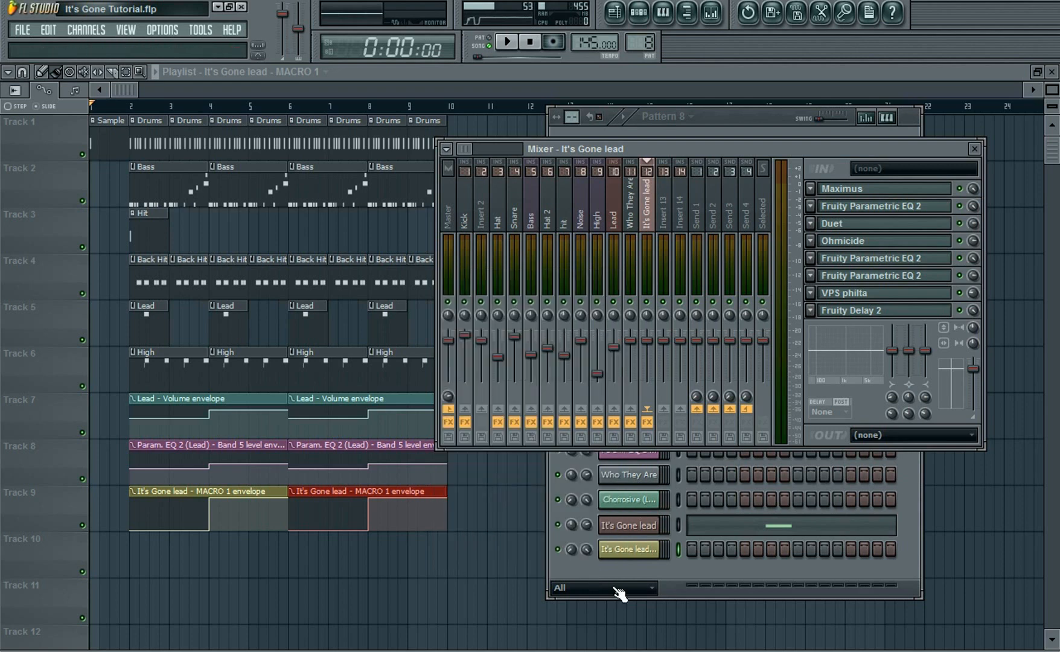
Link the mute switch of the second lower Fruity Parametric EQ 2 slot to the It's Gone lead - MACRO 1 clip
right_click(965, 276)
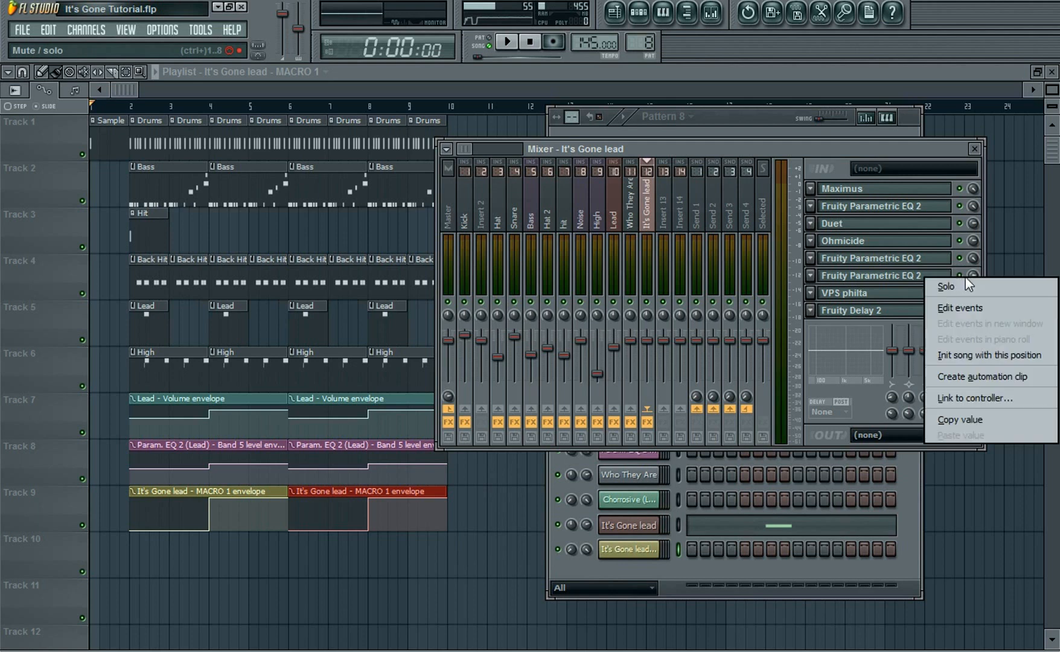
left_click(966, 395)
left_click(546, 422)
left_click(536, 530)
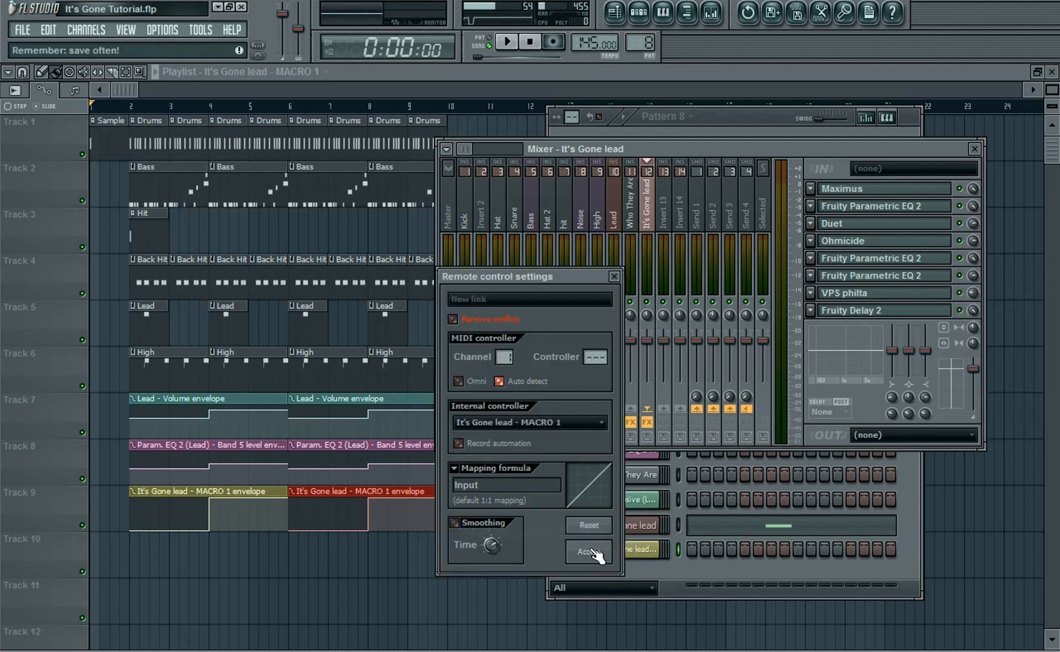
left_click(588, 551)
Link the VPS philta slot's mute switch to the It's Gone lead - MACRO 1 automation clip
right_click(960, 296)
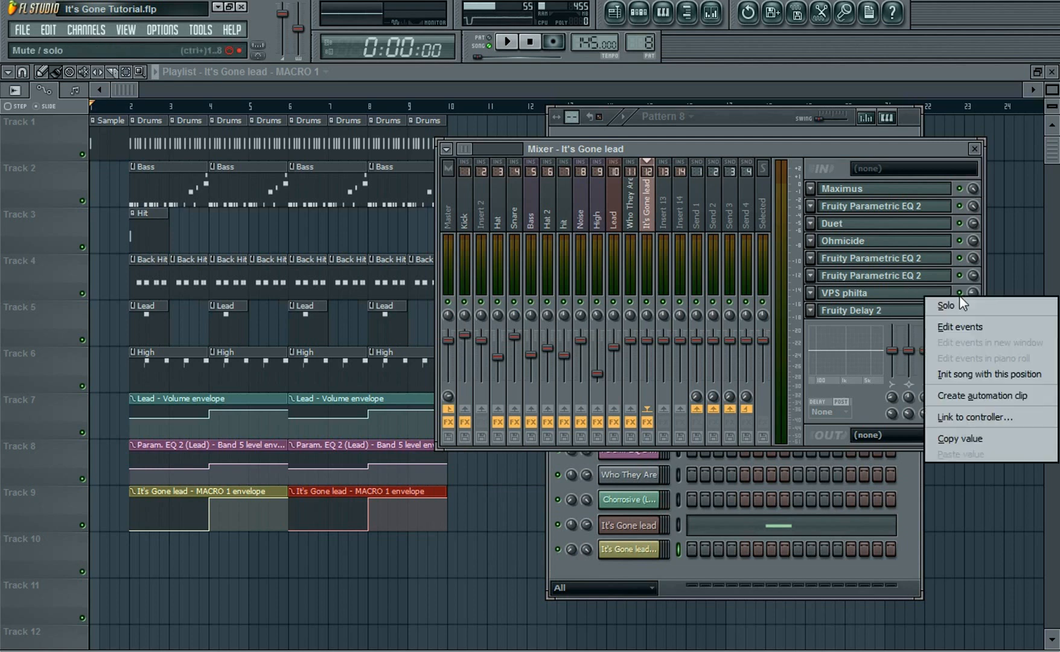
left_click(961, 417)
left_click(579, 421)
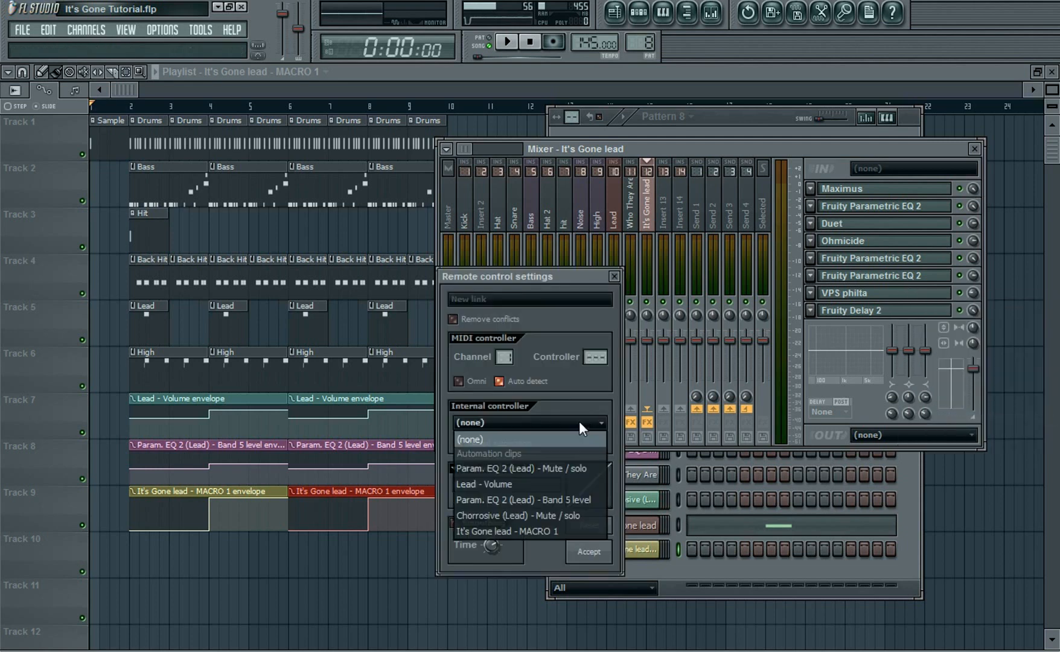
left_click(527, 529)
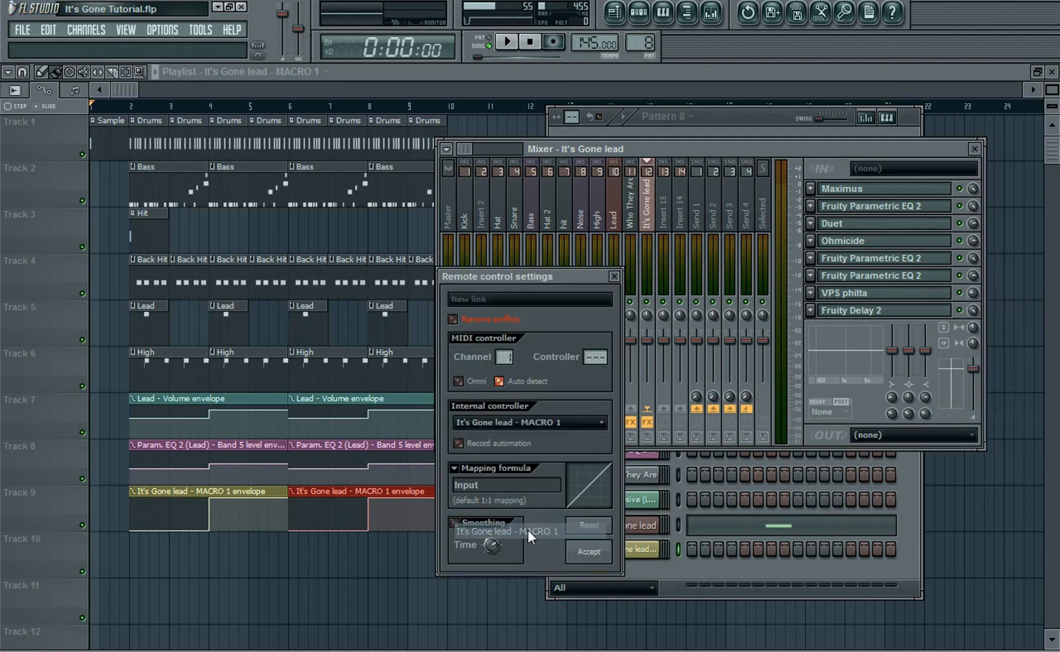
left_click(586, 551)
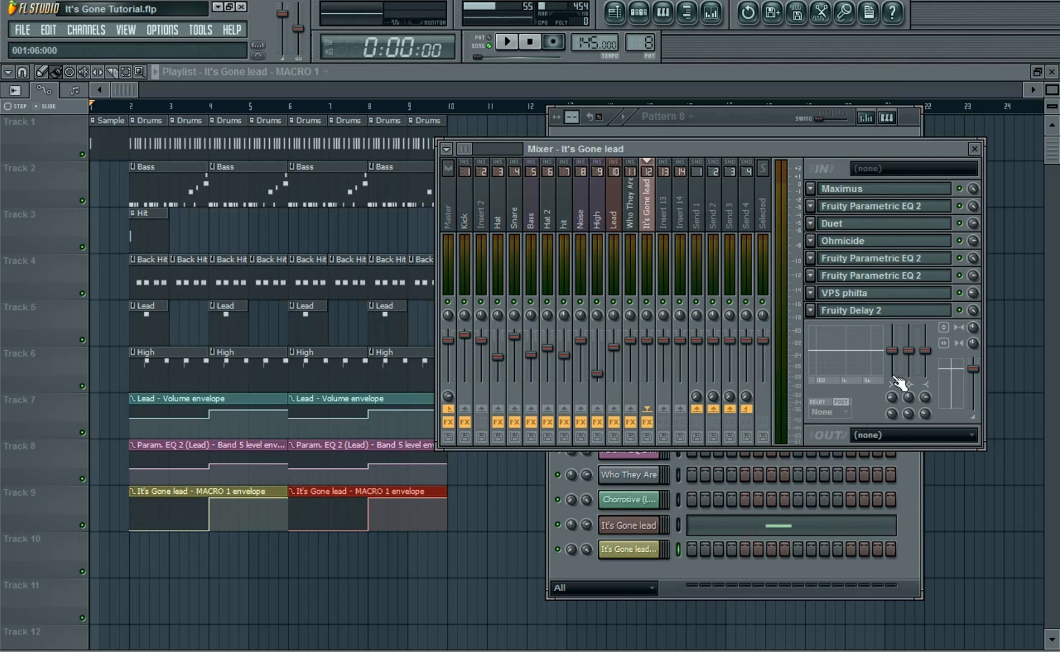
Link the Ohmicide slot's mute switch to the It's Gone lead - MACRO 1 clip with an Inverted mapping formula
right_click(960, 240)
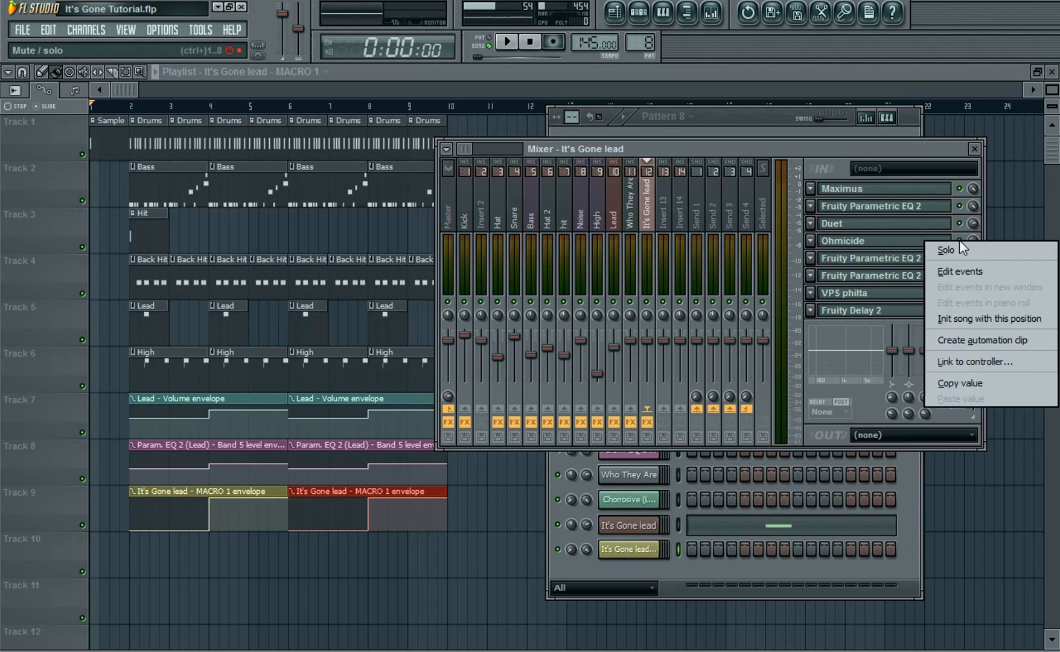
left_click(977, 360)
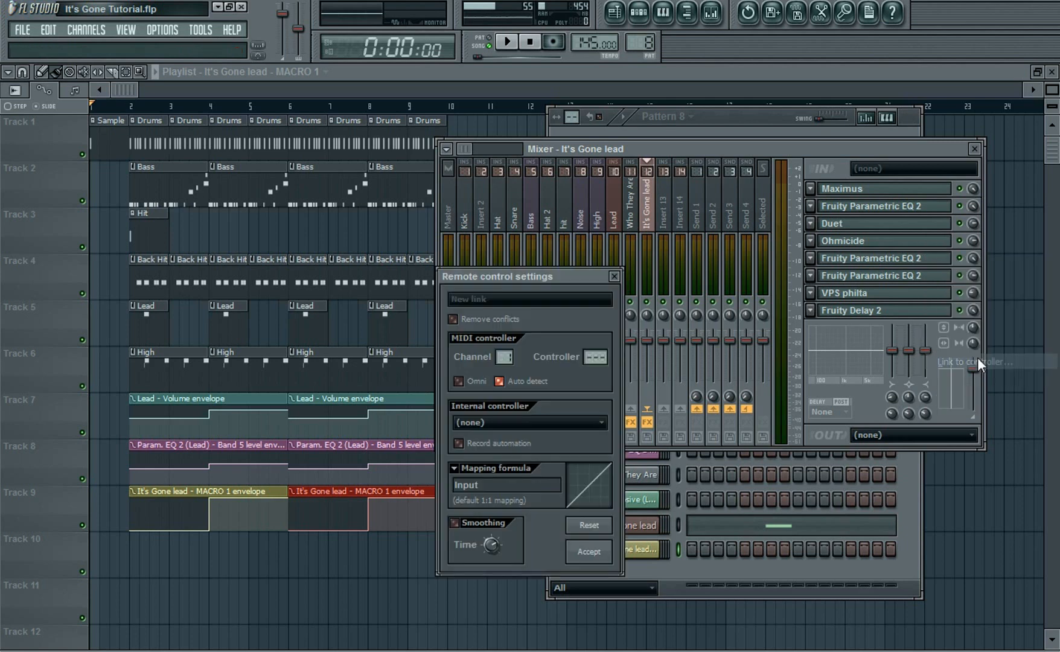
left_click(615, 376)
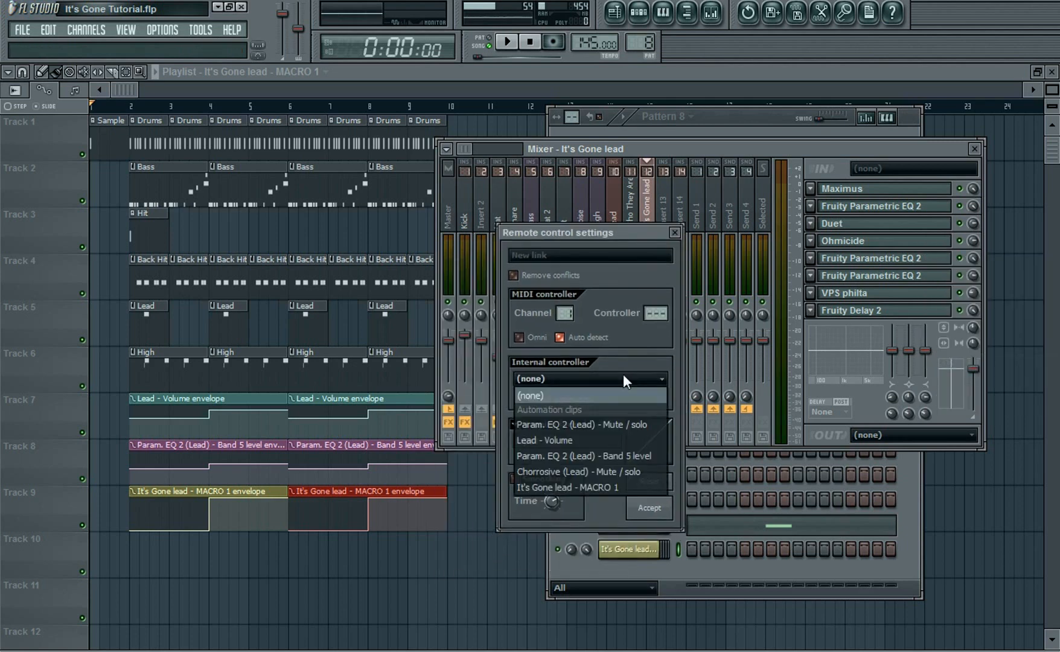
left_click(564, 486)
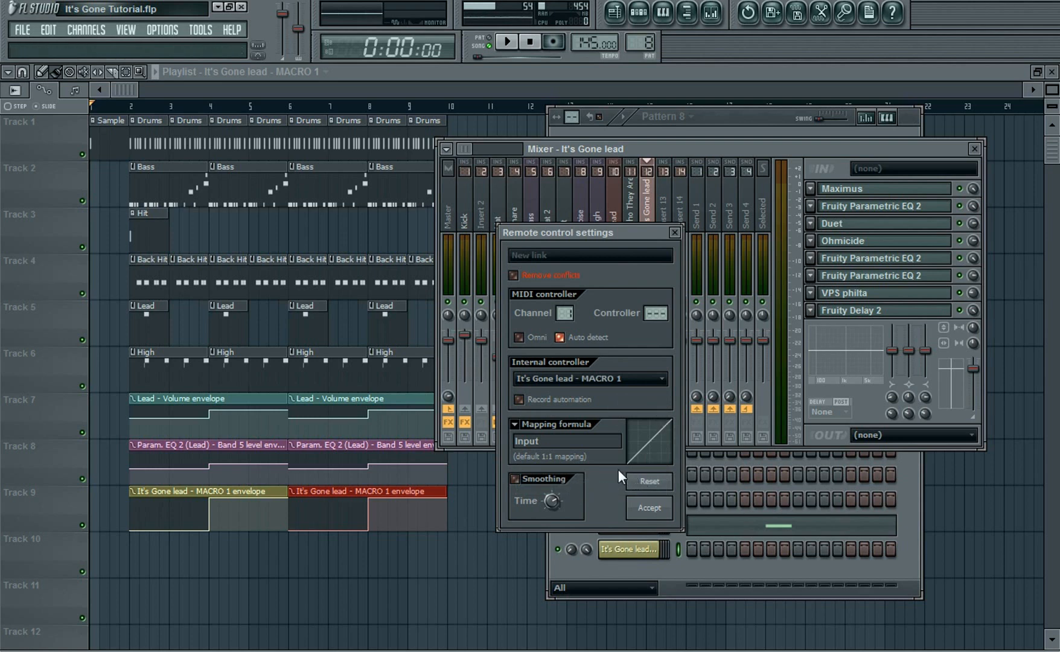
left_click(516, 426)
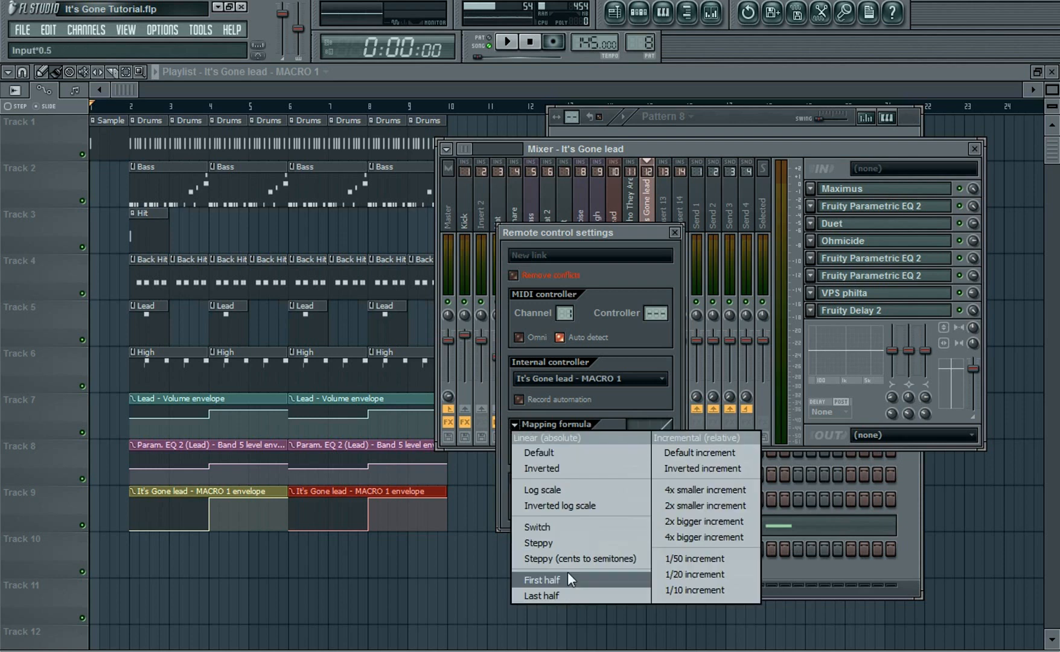
left_click(557, 469)
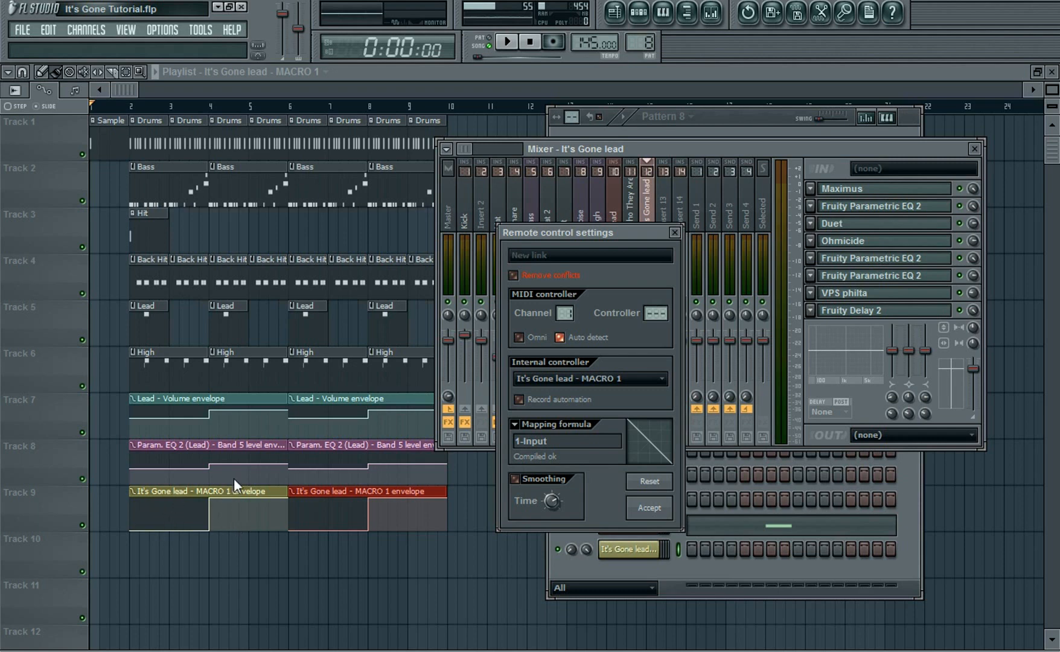
left_click(650, 508)
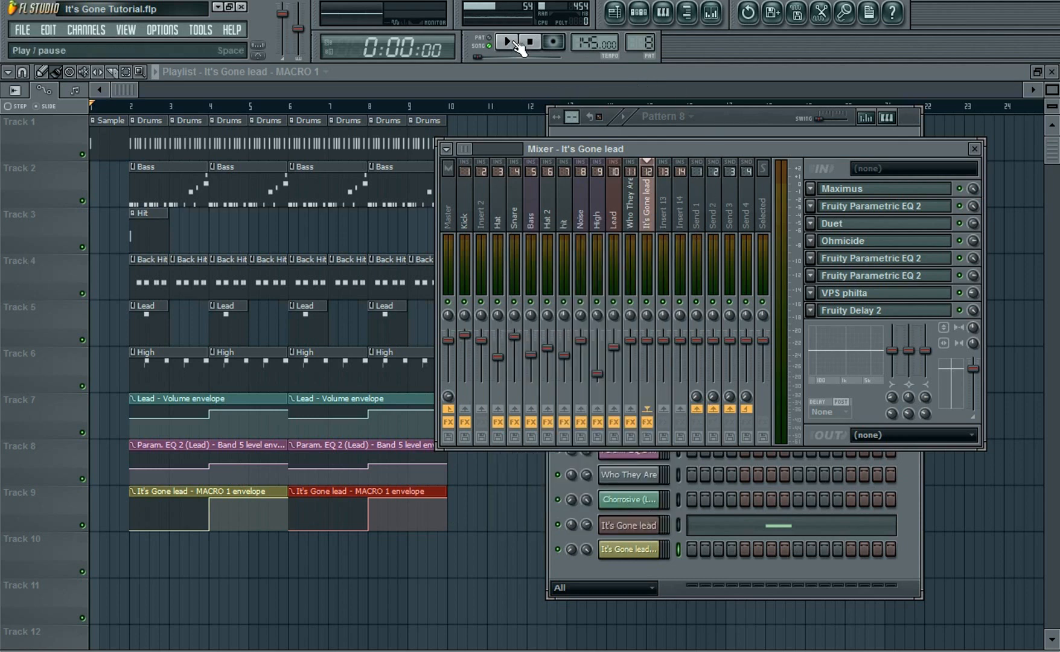
Replace the four Lead clips on track 5 with Pattern 8 clips at bars 2, 4, 6 and 8
left_click(553, 71)
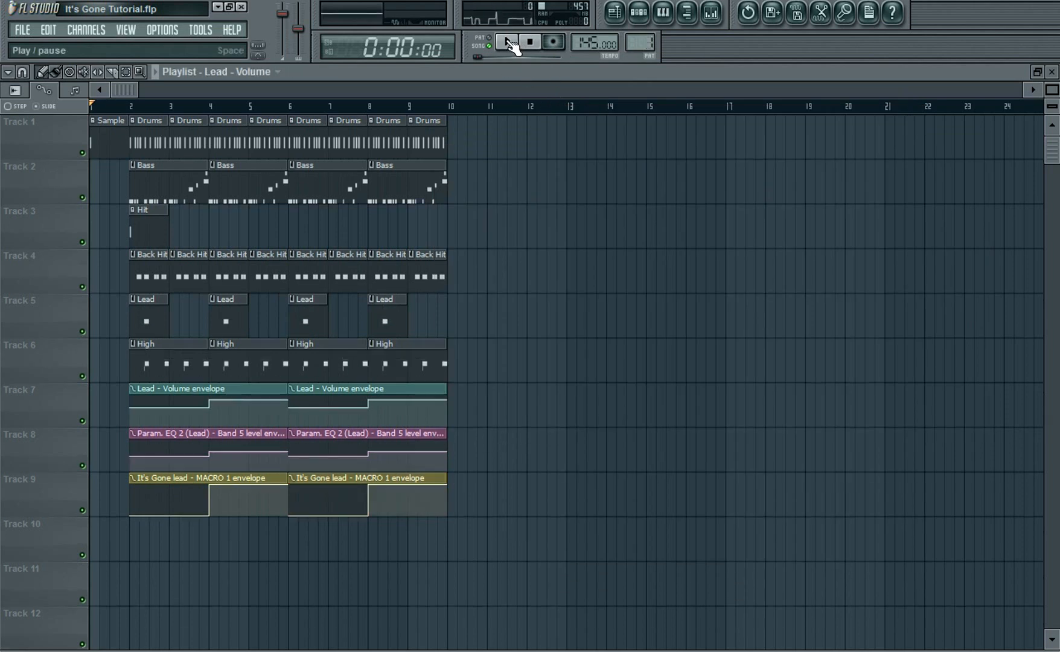
right_click(149, 320)
right_click(228, 319)
right_click(308, 320)
right_click(387, 320)
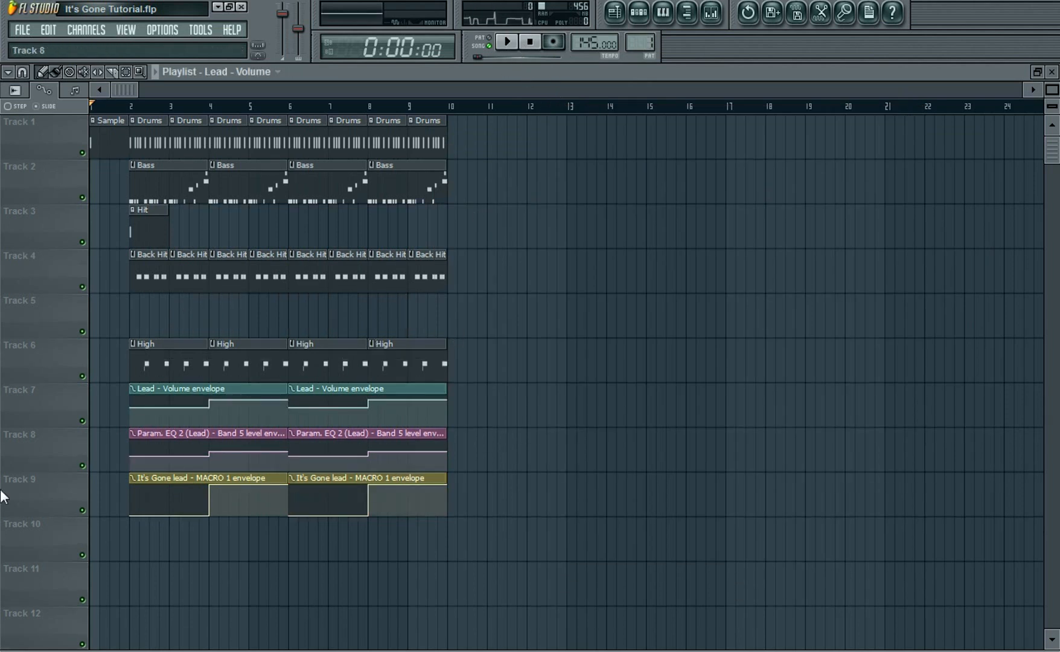
left_click(133, 313)
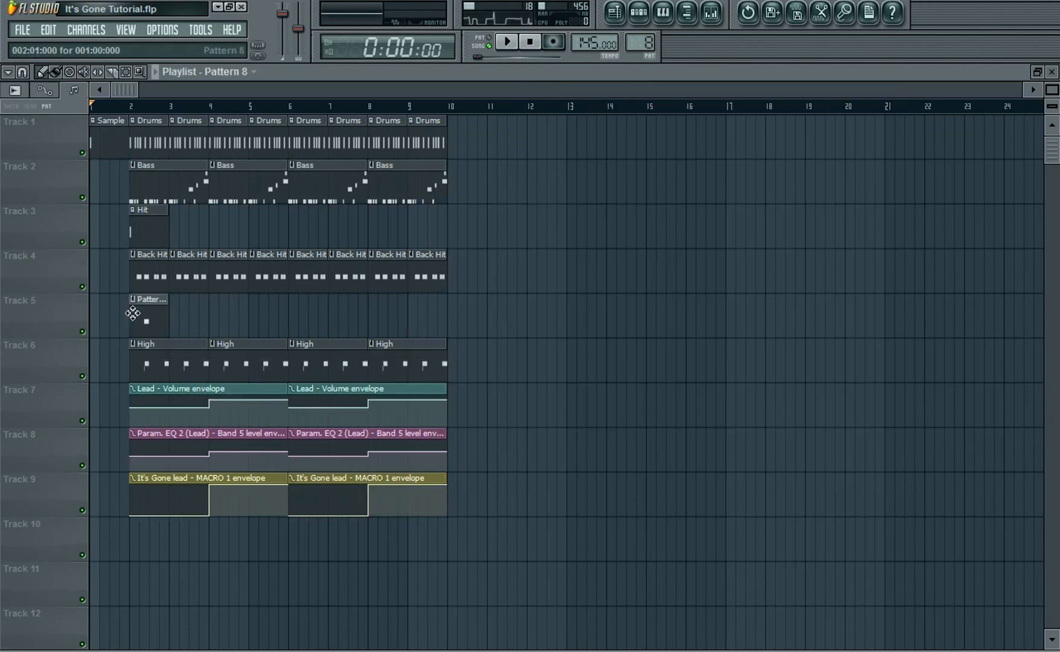
left_click(211, 317)
left_click(292, 311)
left_click(369, 313)
Play the song with the mixer open to hear the automated effect switching on the lead
left_click(507, 41)
left_click(711, 14)
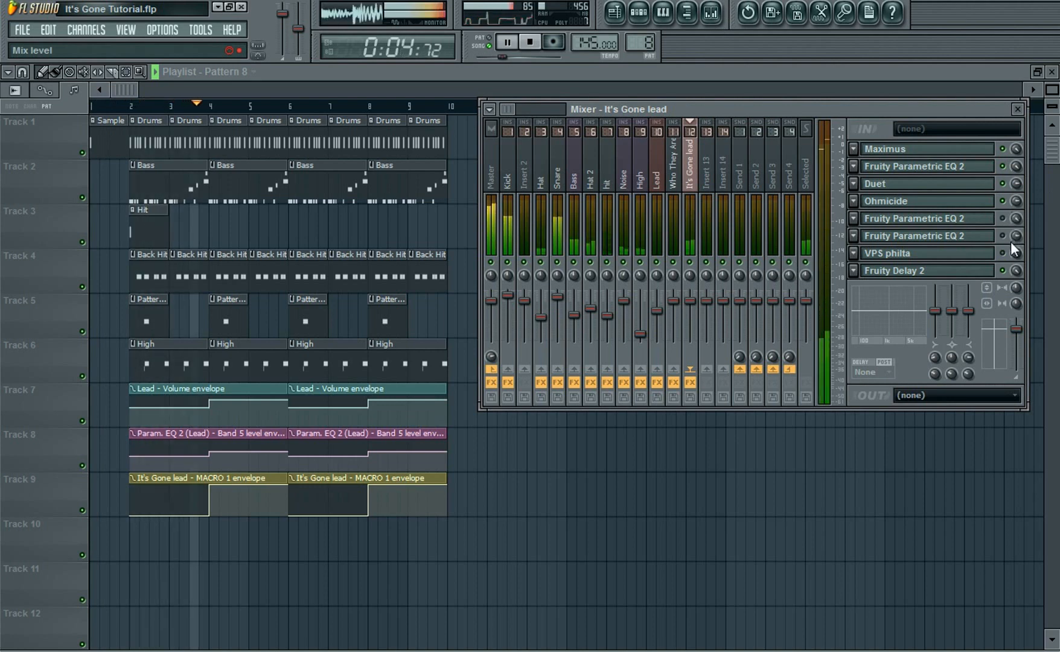
left_click(1002, 200)
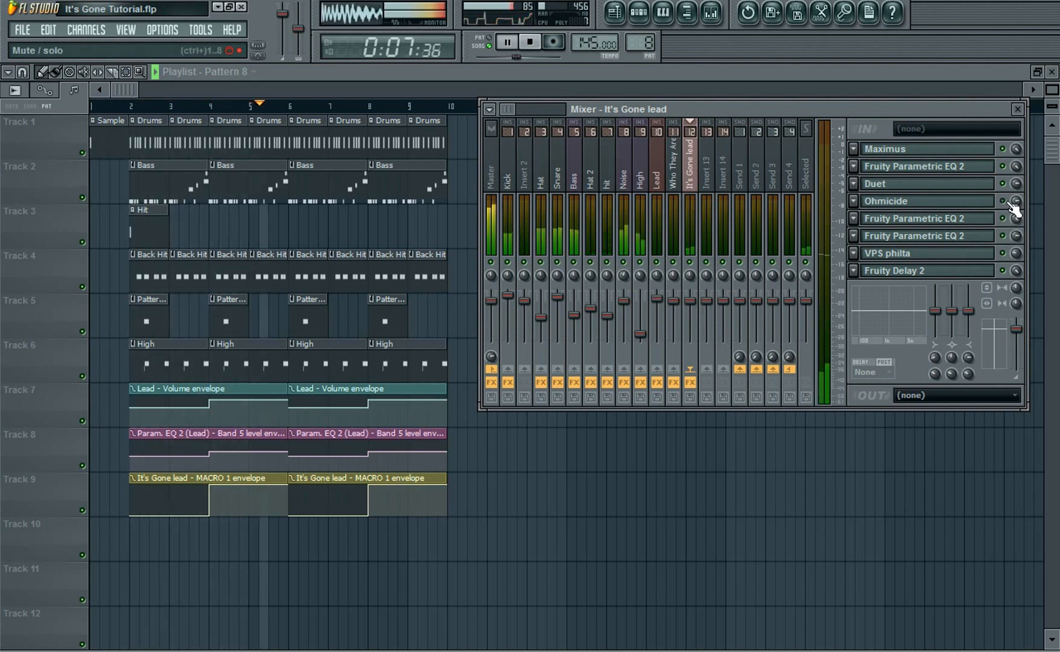
left_click(533, 44)
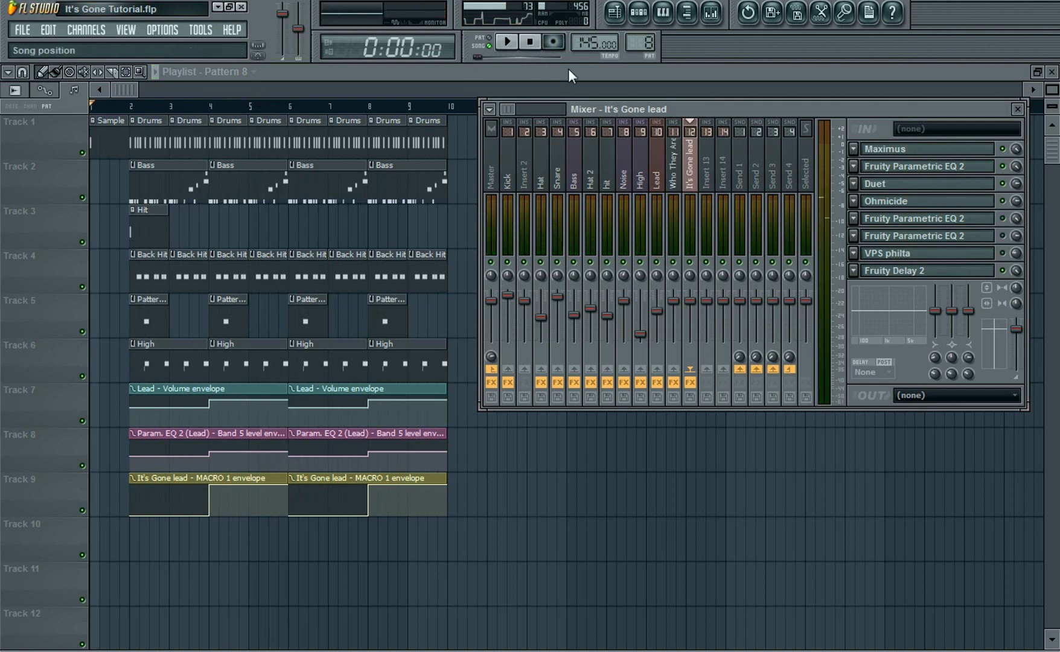
Create an automation clip for the It's Gone lead mixer track's volume fader
left_click_drag(734, 109, 728, 147)
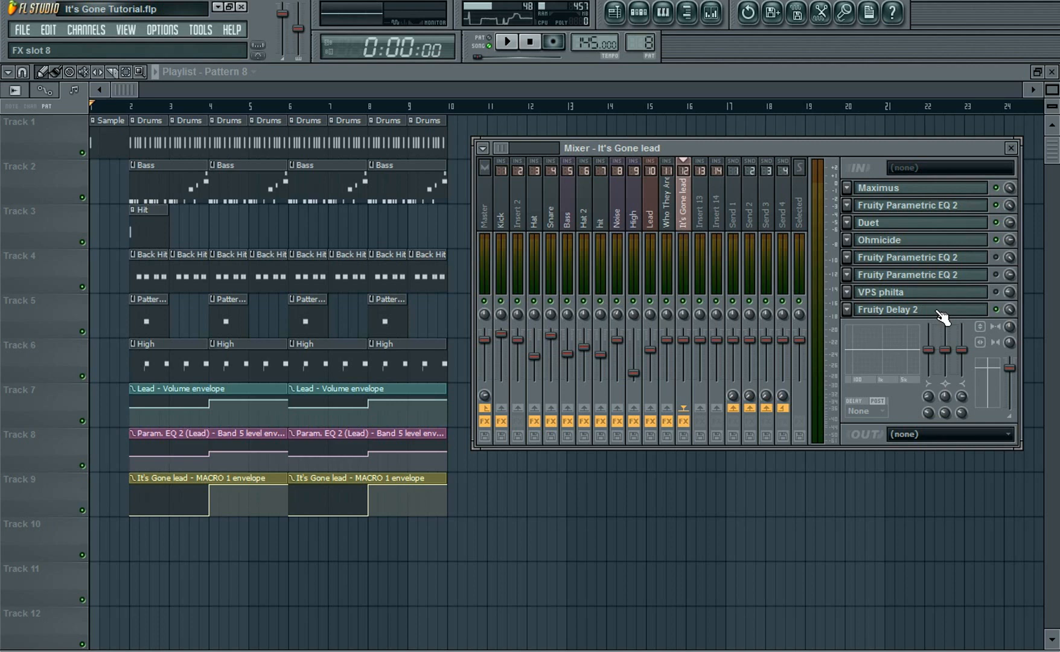
left_click(732, 223)
left_click(684, 214)
right_click(691, 350)
left_click(710, 445)
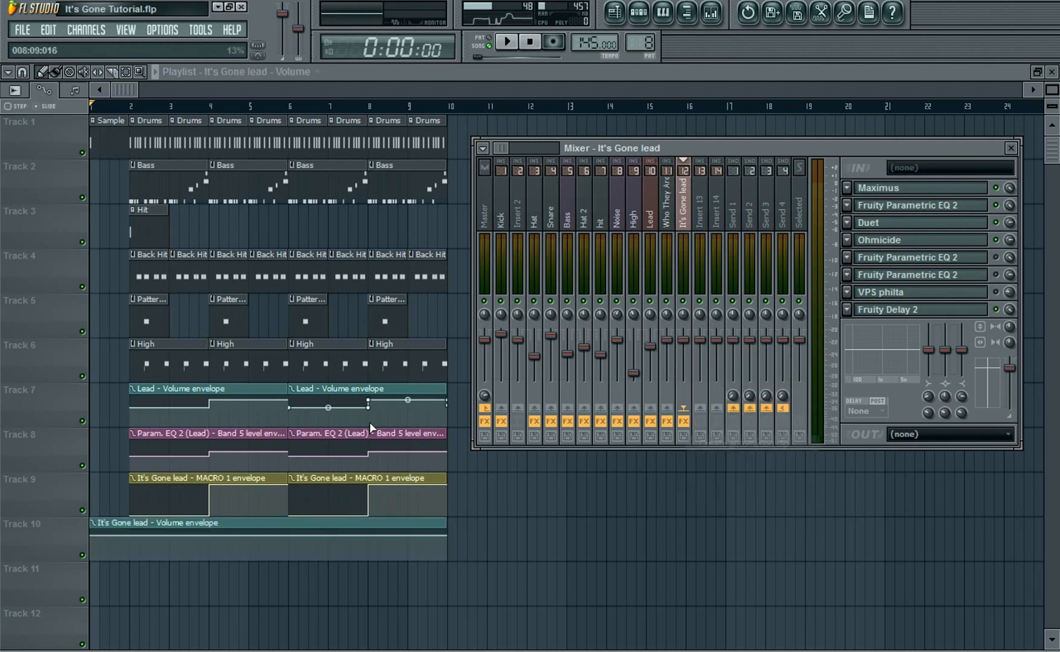
Delete the old Lead volume clip and move the new It's Gone lead volume clip onto track 7 starting at bar 2
left_click_drag(298, 528, 337, 527)
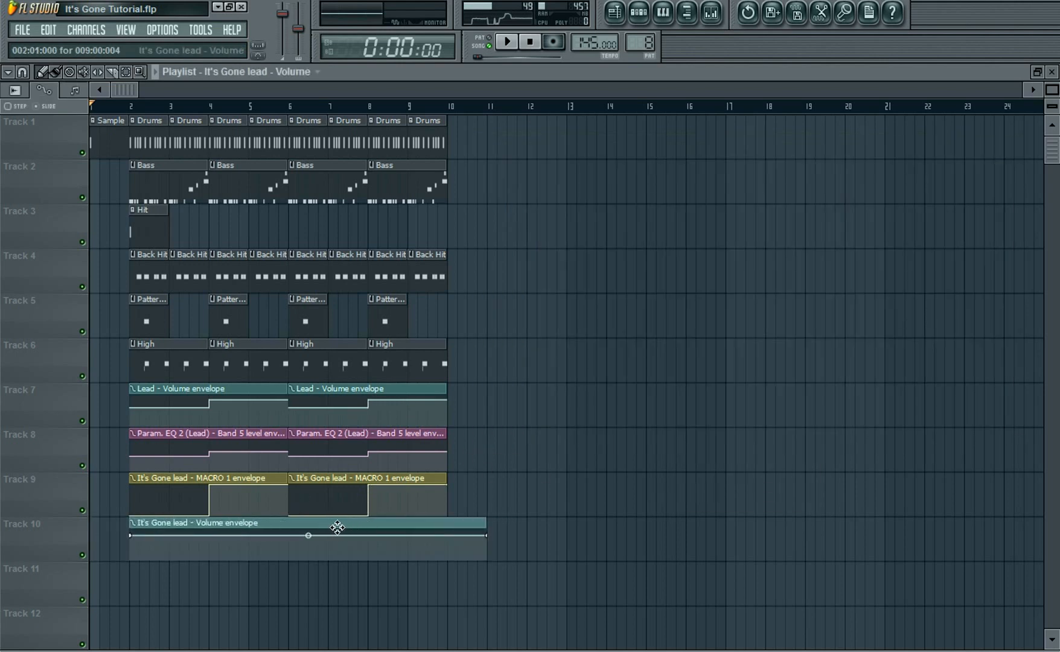
right_click(273, 391)
left_click_drag(268, 522, 270, 388)
Shape the It's Gone lead volume envelope as a halfway step up in a four-bar clip, duplicated at bar 6
left_click_drag(136, 403, 137, 407)
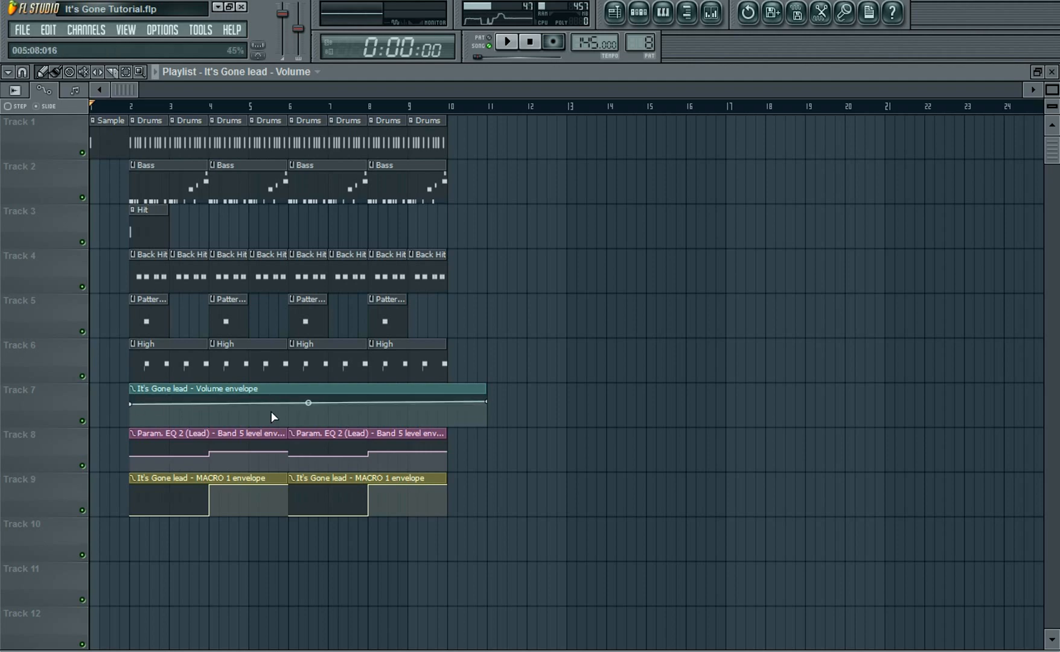
right_click(292, 413)
left_click_drag(297, 414, 290, 396)
right_click(291, 396)
left_click_drag(483, 403, 455, 398)
left_click_drag(287, 399, 213, 404)
left_click_drag(372, 396, 317, 392)
left_click(279, 392)
left_click(311, 395)
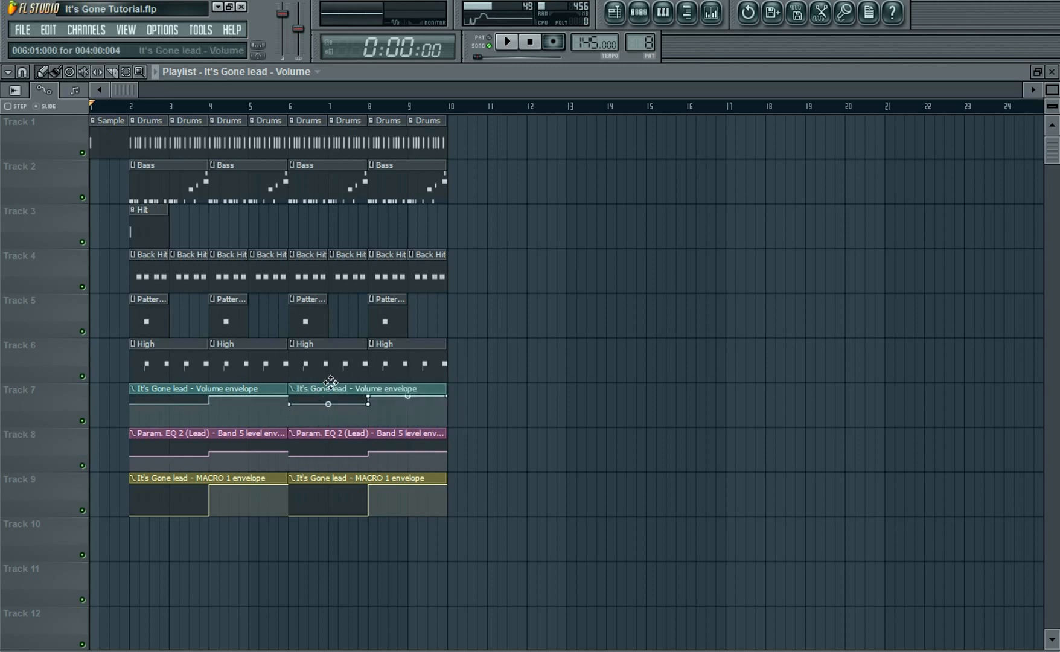
Play the song with the mixer open to check the new volume automation
left_click(508, 42)
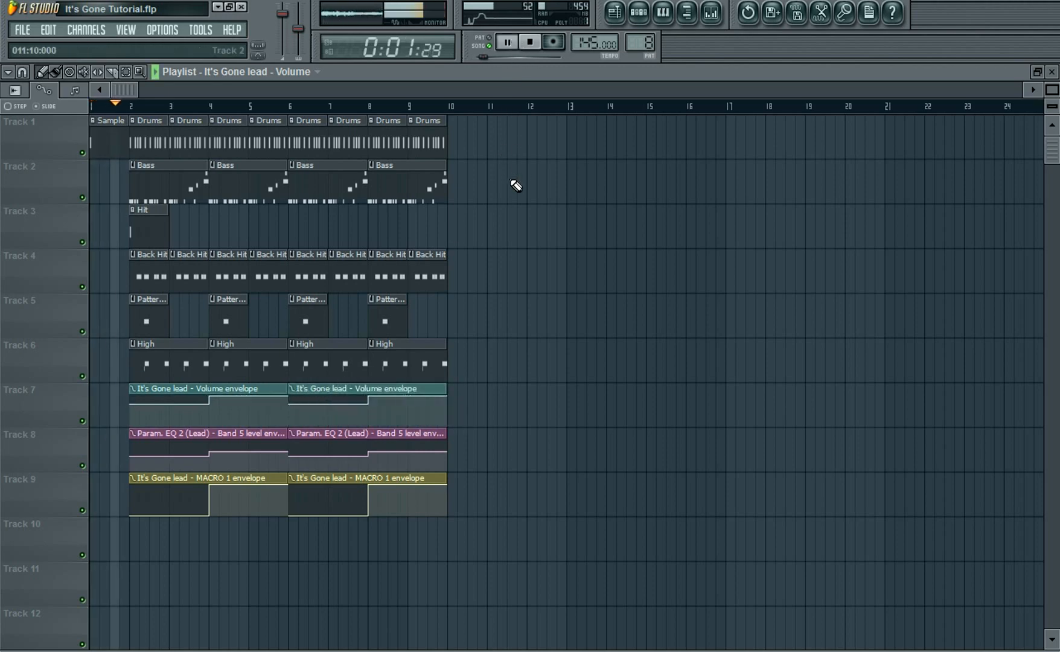
left_click(711, 12)
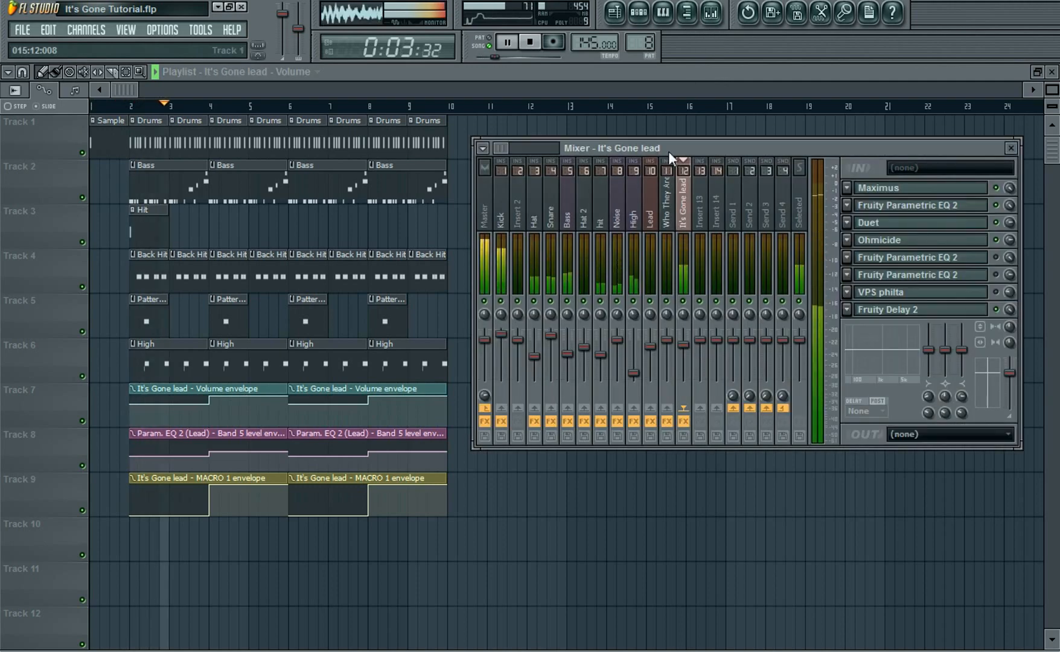
left_click(534, 43)
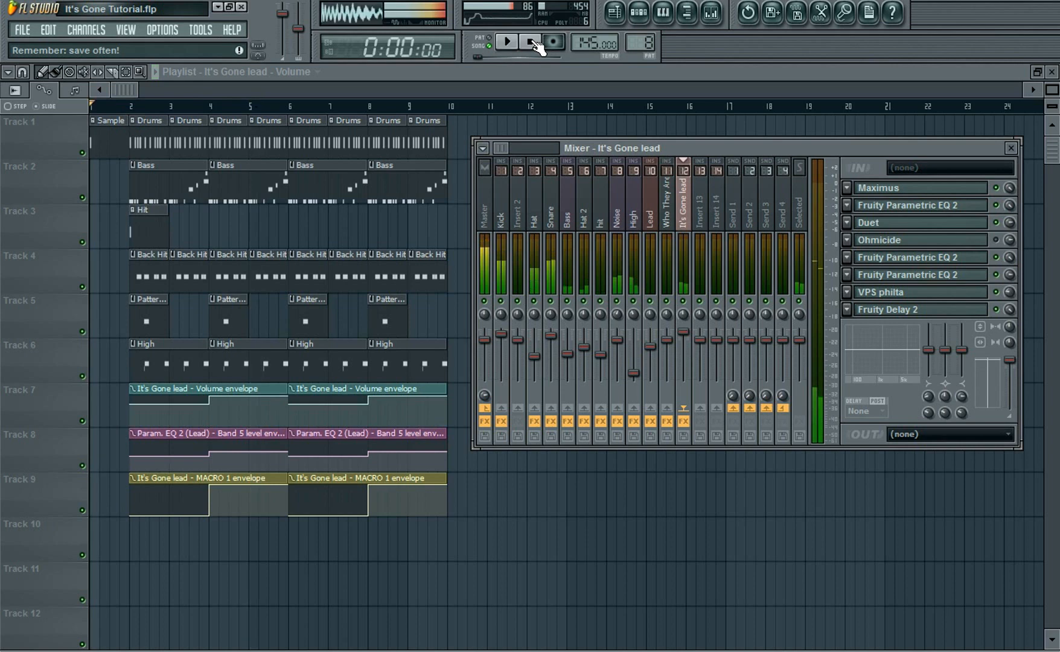
left_click(211, 396)
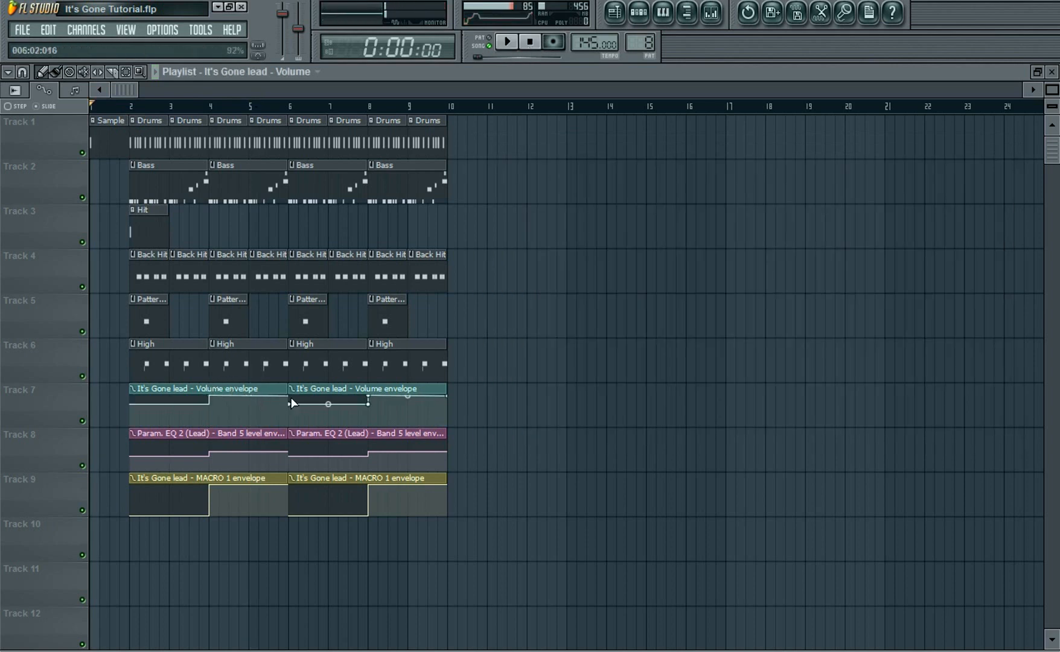
Fine-tune the step points of the It's Gone lead volume envelope on track 7
left_click_drag(134, 405, 133, 405)
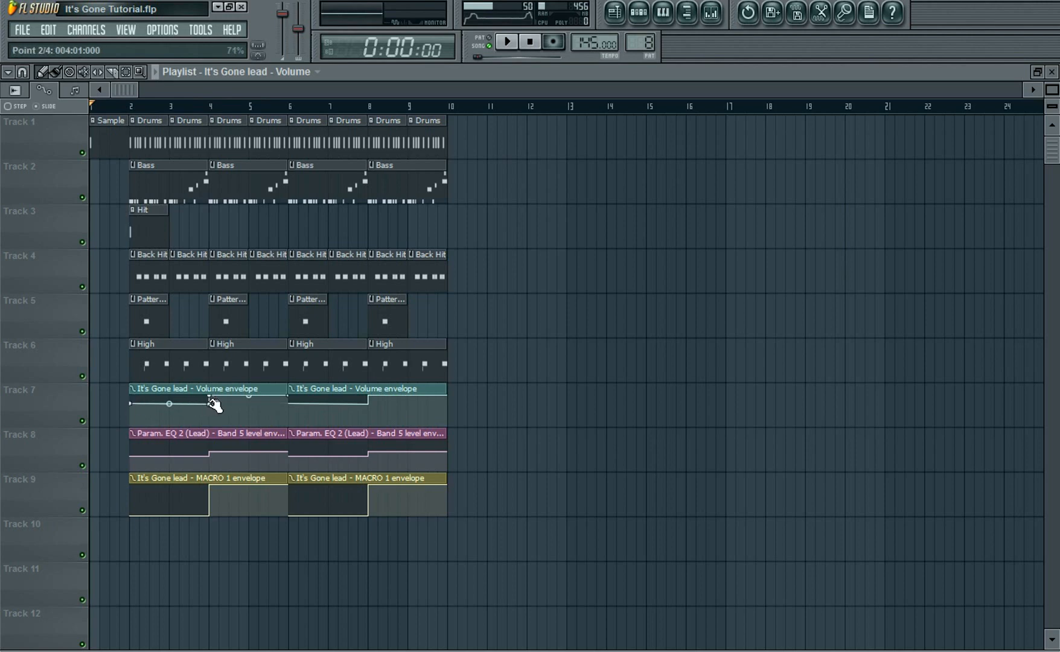
left_click_drag(211, 403, 213, 405)
Open the It's Gone lead track's Fruity Parametric EQ 2 and create an automation clip for its Band 5 level
left_click(714, 17)
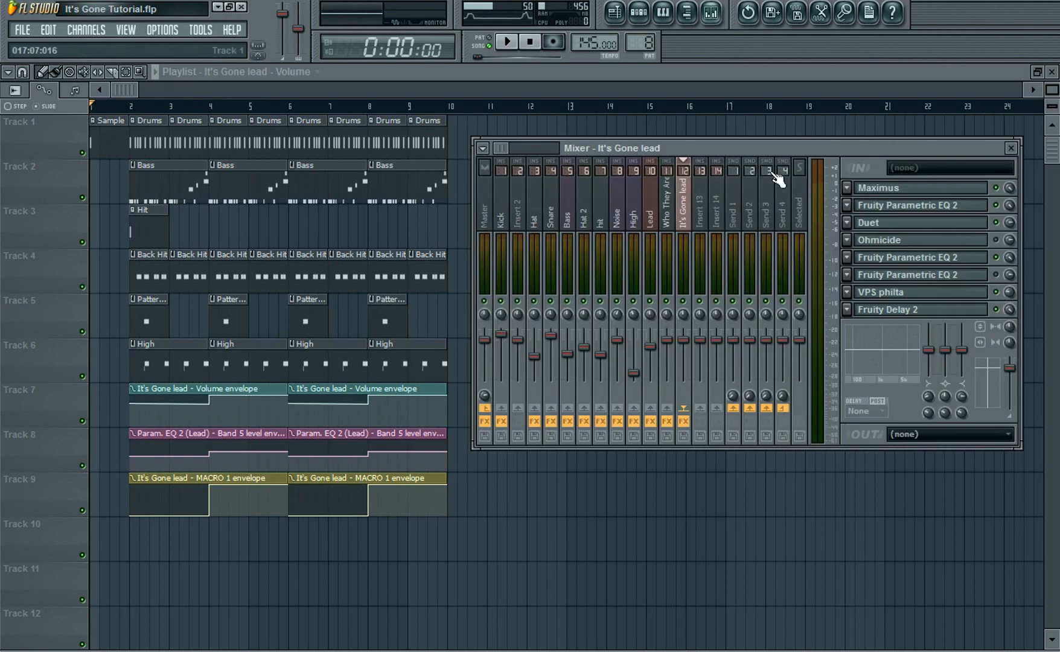
left_click(896, 205)
left_click_drag(432, 333, 433, 331)
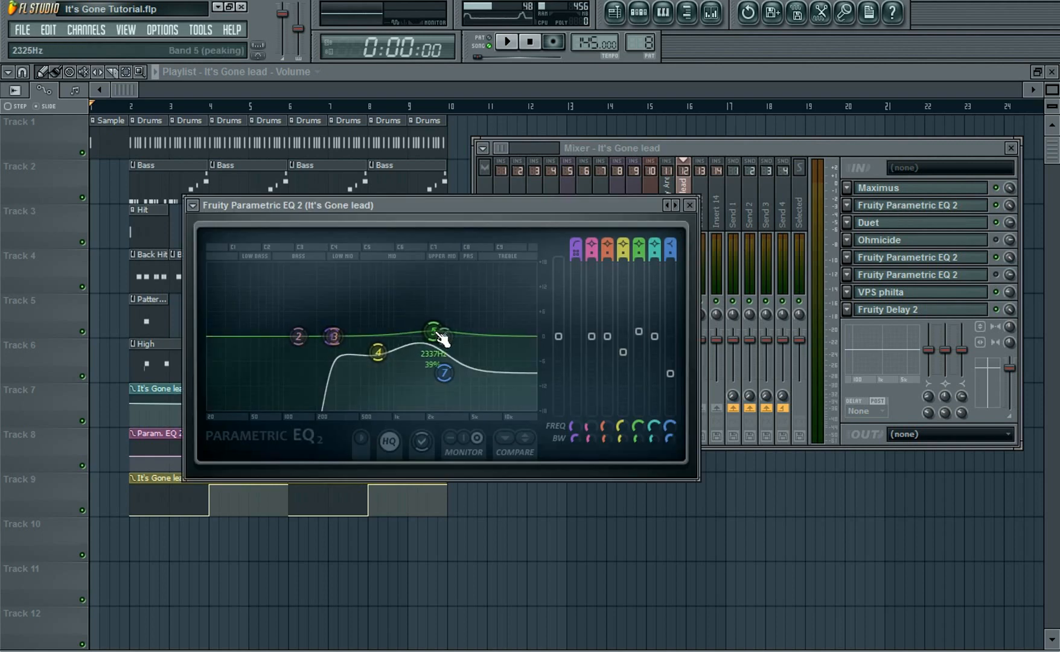
right_click(639, 332)
left_click(700, 432)
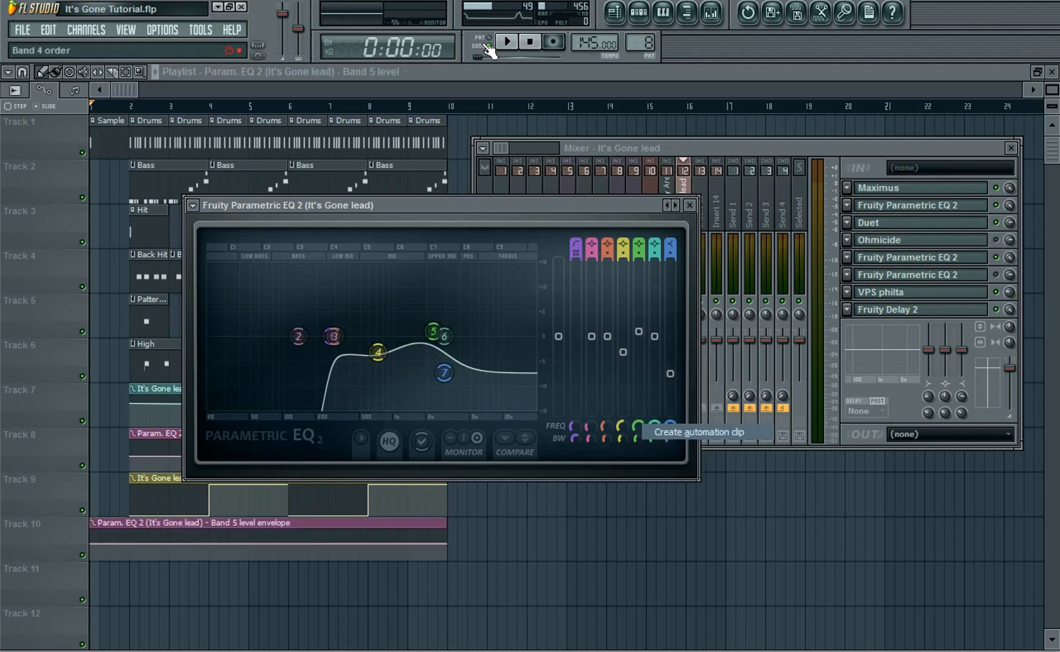
Delete the old Param. EQ 2 (Lead) Band 5 level clips and move the new Band 5 clip onto track 8 at bar 2
key("F12")
left_click_drag(194, 523, 233, 523)
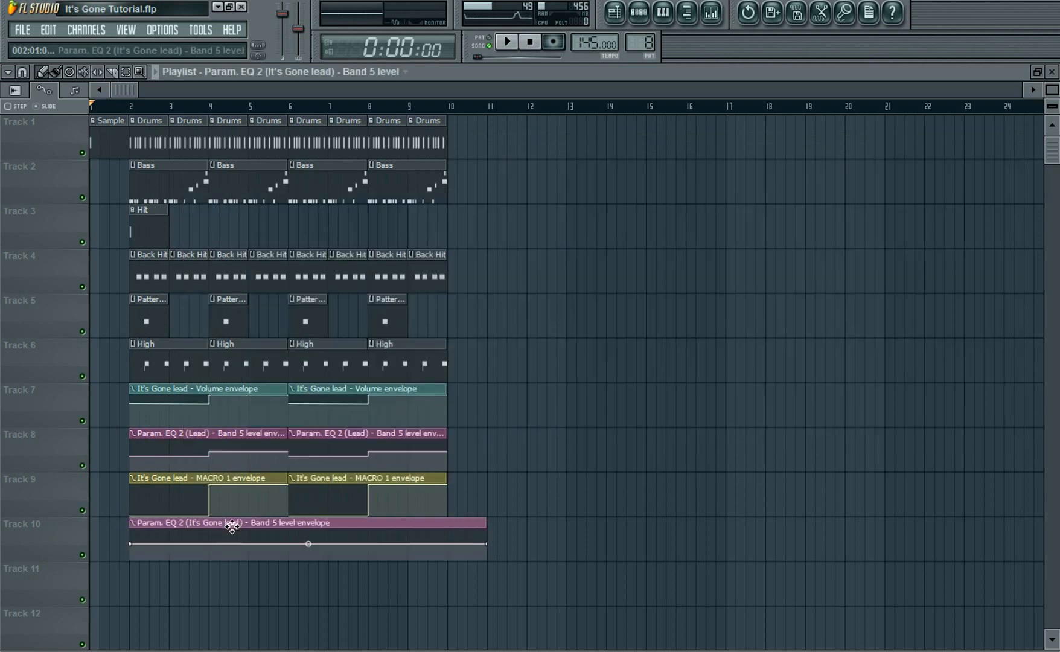
right_click(164, 432)
right_click(326, 433)
right_click(325, 435)
left_click_drag(260, 523, 261, 426)
Shape the Band 5 level envelope as a halfway step up in a four-bar clip, duplicated at bar 6
left_click_drag(131, 453, 131, 456)
left_click_drag(280, 456, 216, 457)
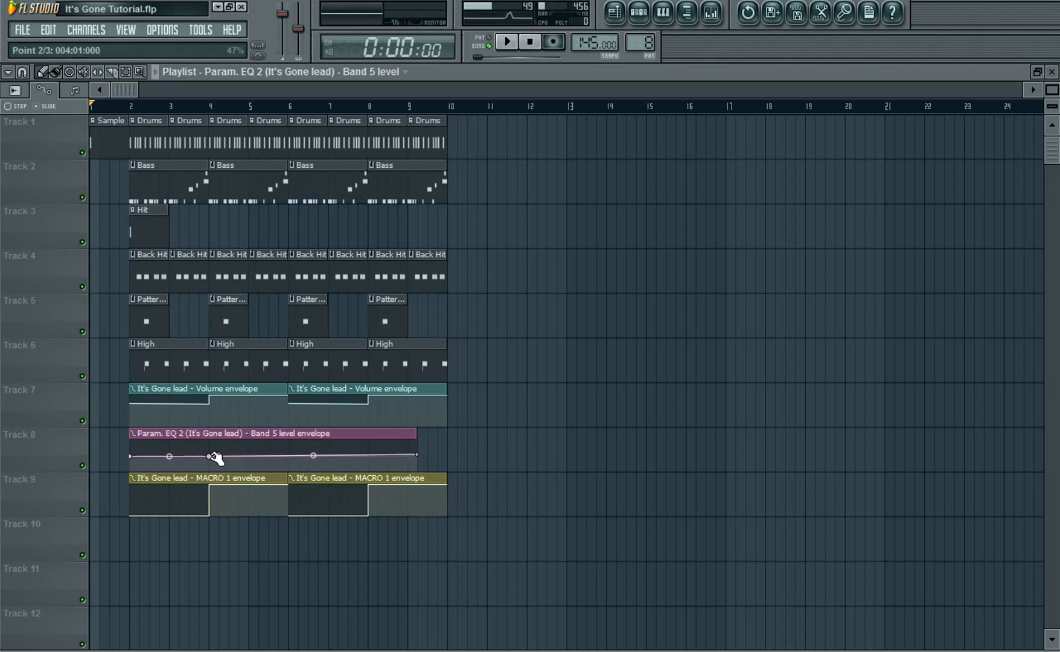
right_click(211, 453)
left_click(211, 449)
left_click(211, 448)
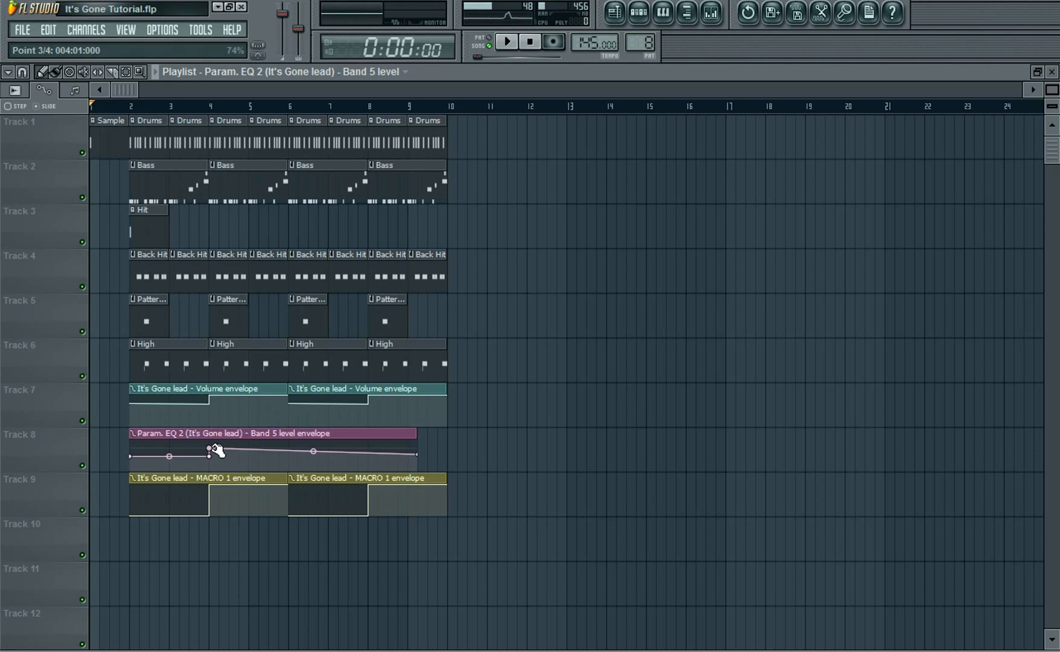
left_click_drag(214, 450, 214, 453)
left_click_drag(420, 454, 309, 435)
left_click(277, 435)
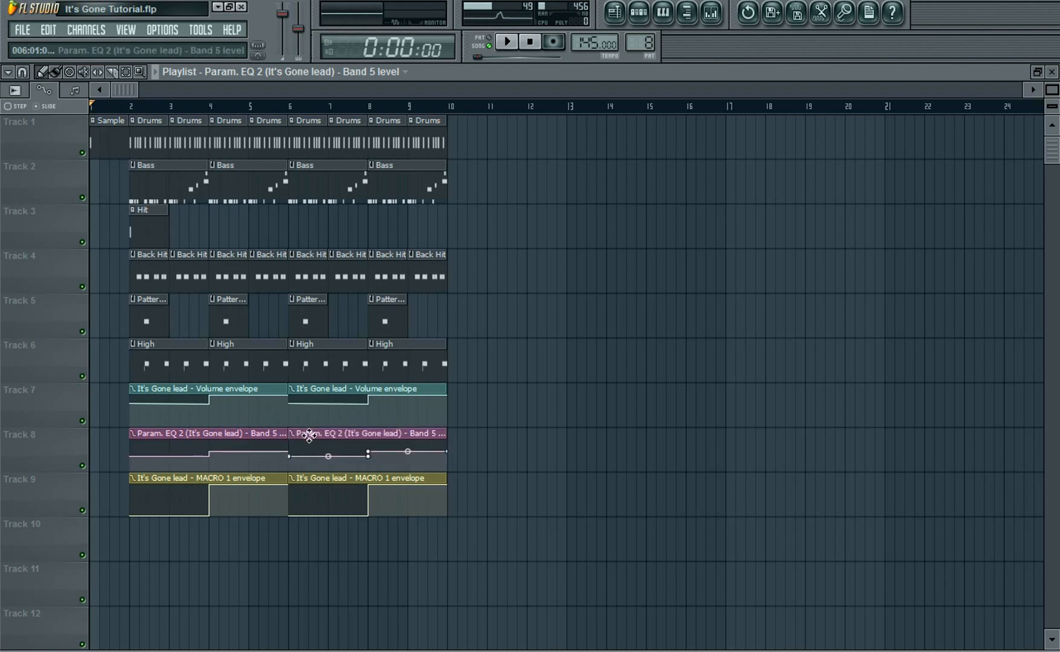
Play the song with the mixer open to check the Band 5 level automation, then stop playback
left_click(508, 43)
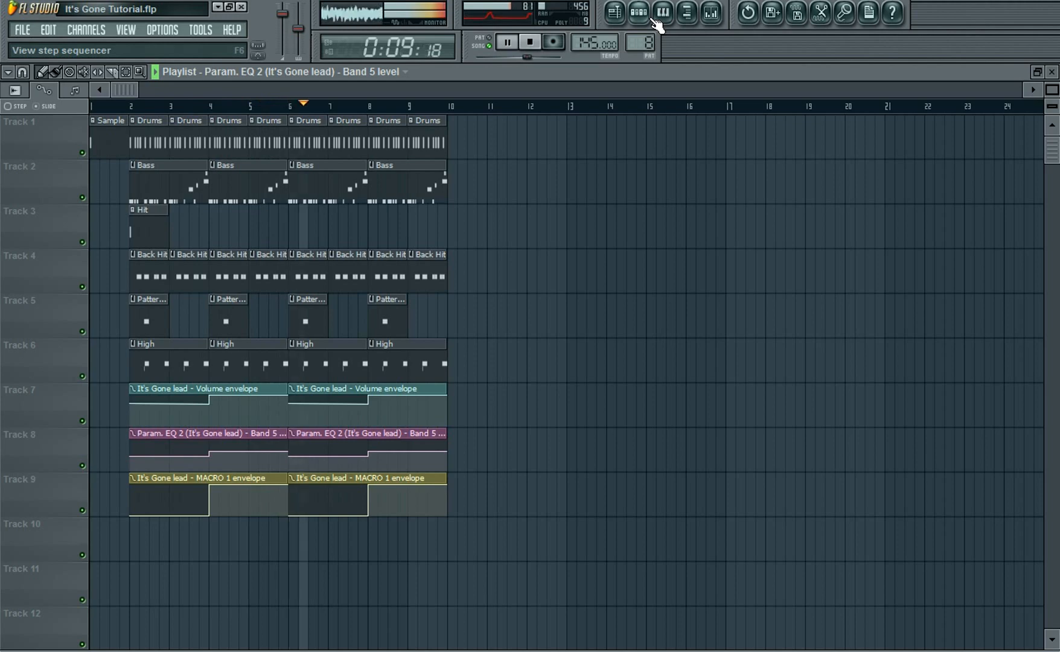
left_click(721, 18)
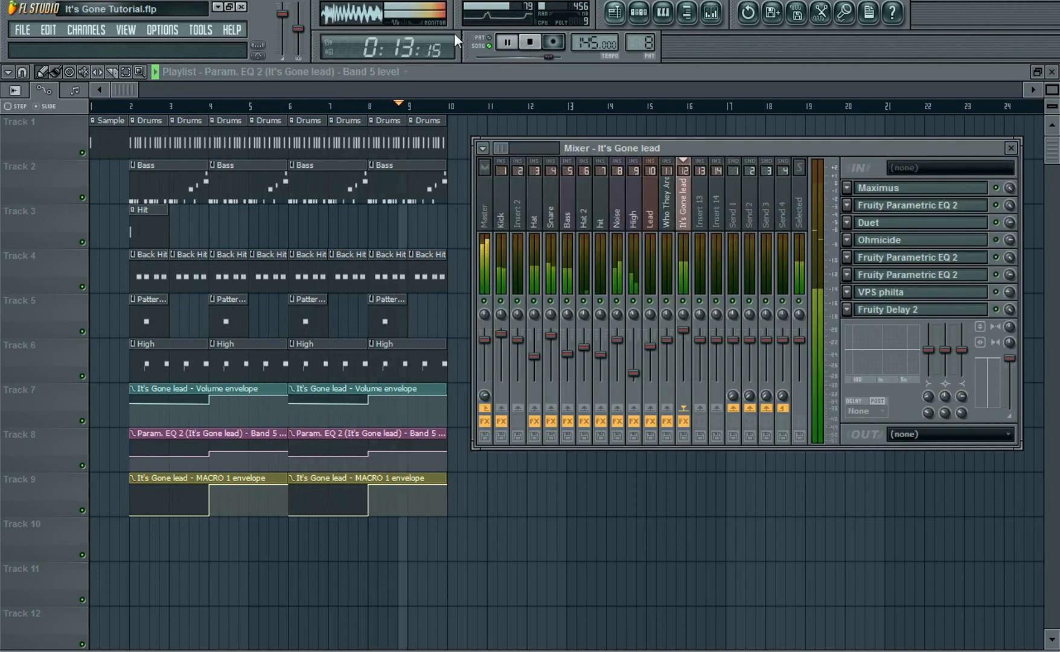
left_click(531, 43)
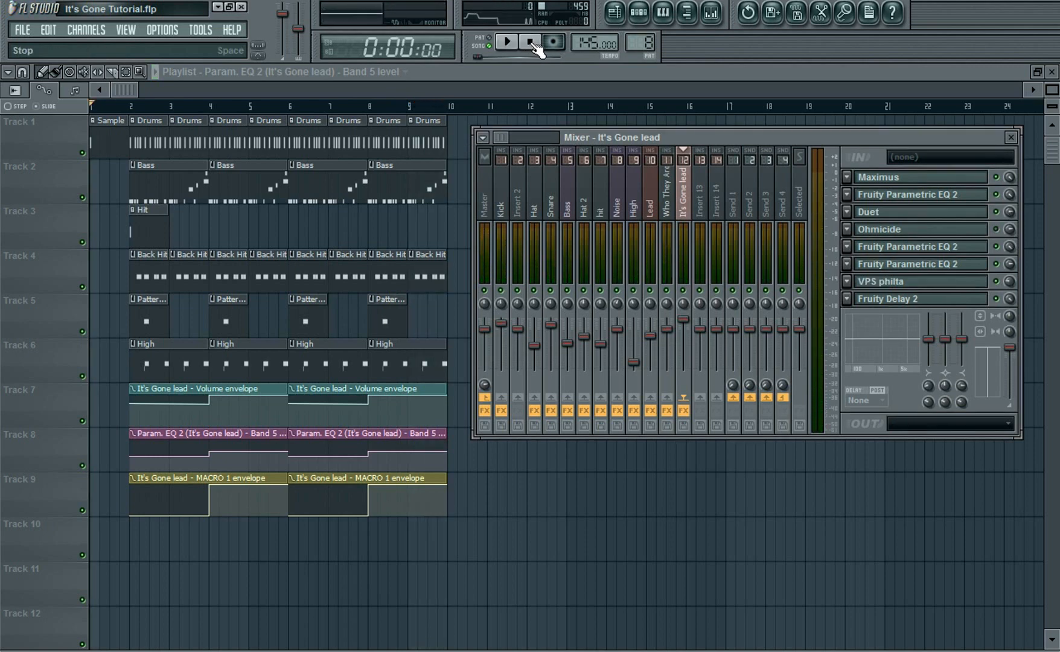
left_click(532, 44)
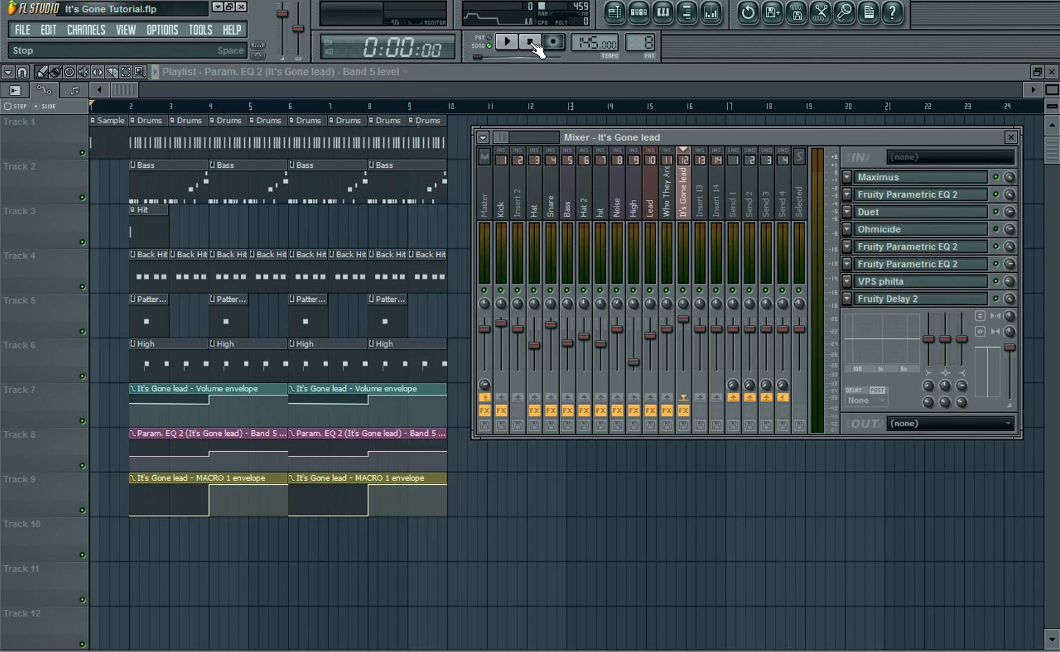